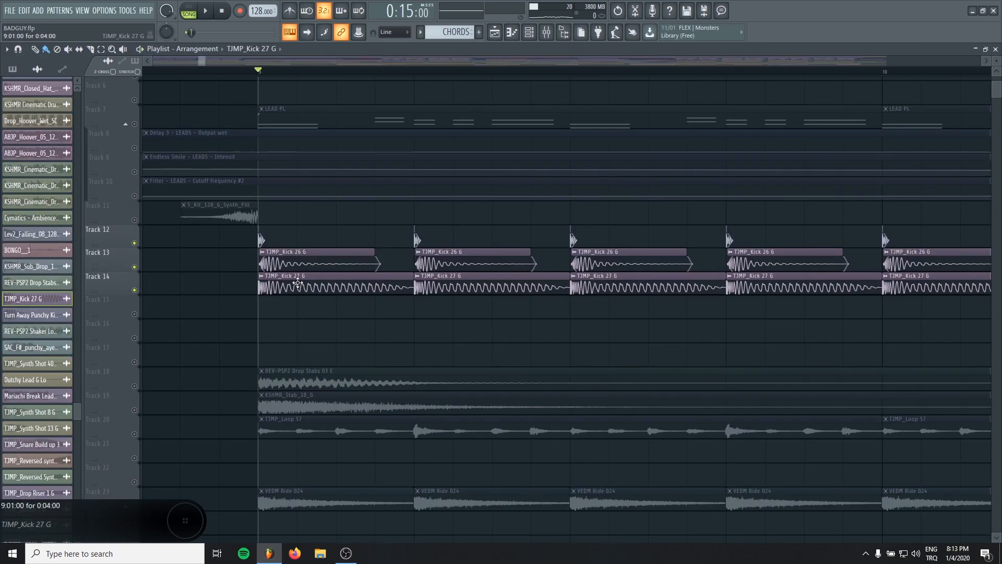
- Open the TJMP_Kick 27 G sample's settings, go to its Sub mixer insert and view the LFOTool effect there
double_click(324, 285)
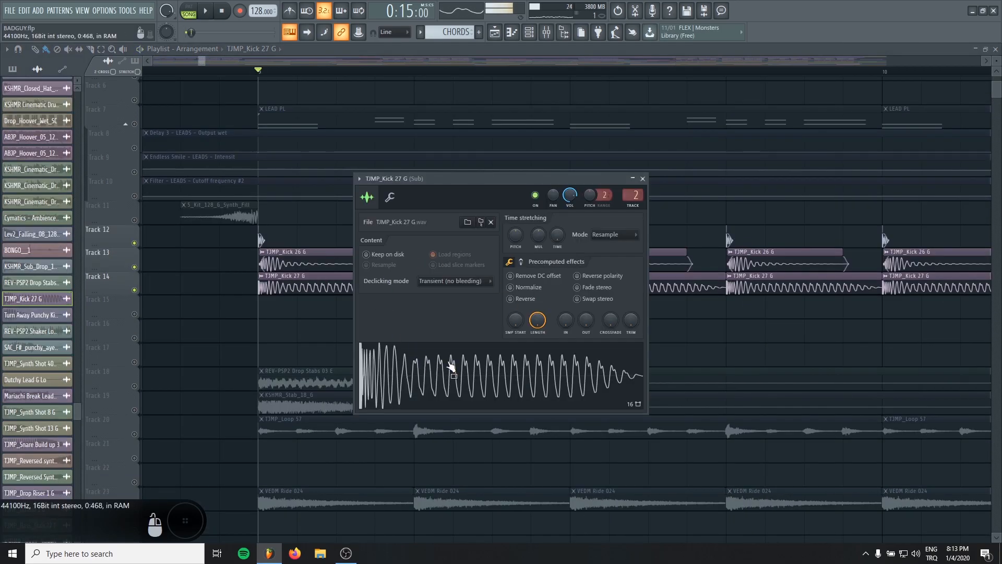
double_click(635, 195)
click(642, 178)
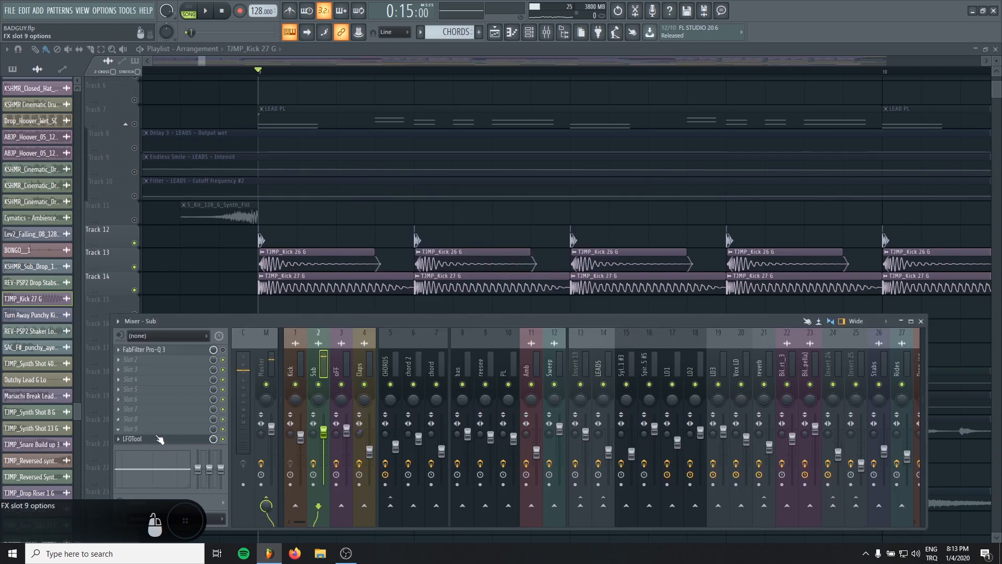
click(156, 440)
click(157, 439)
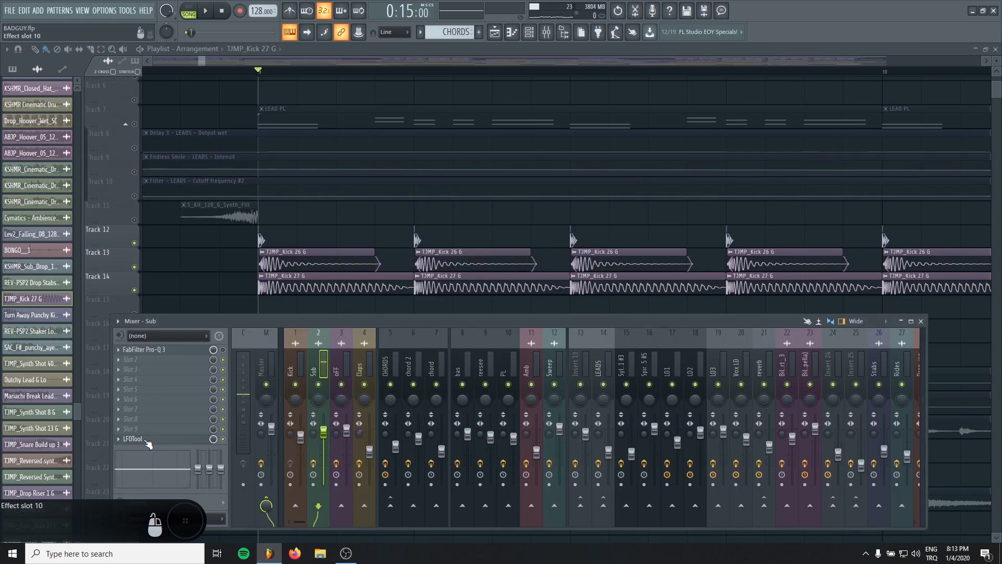
click(156, 440)
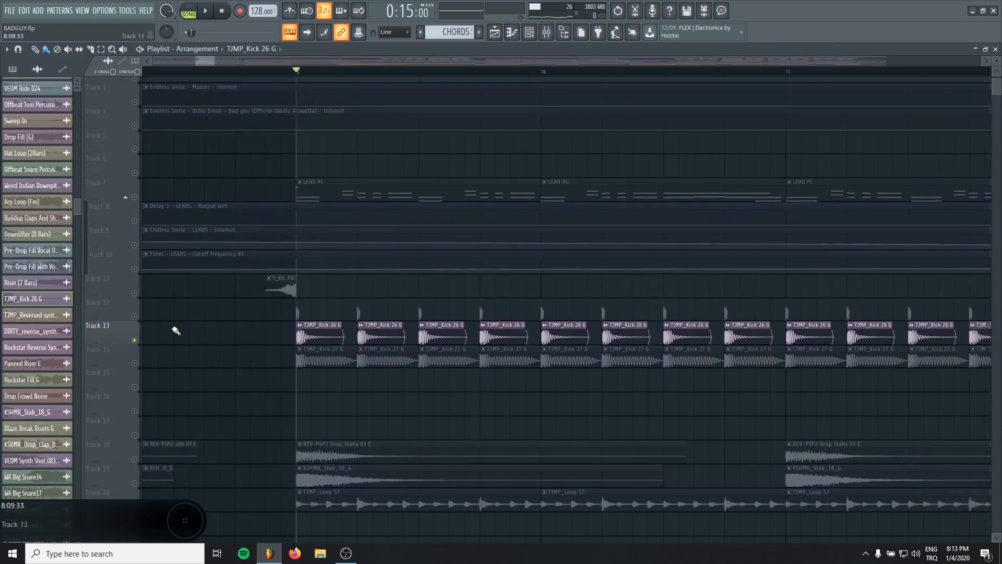
- Enable Tracks 12 and 14 alongside the kick on Track 13 and play the layered kicks from bar 9
click(134, 364)
key(space)
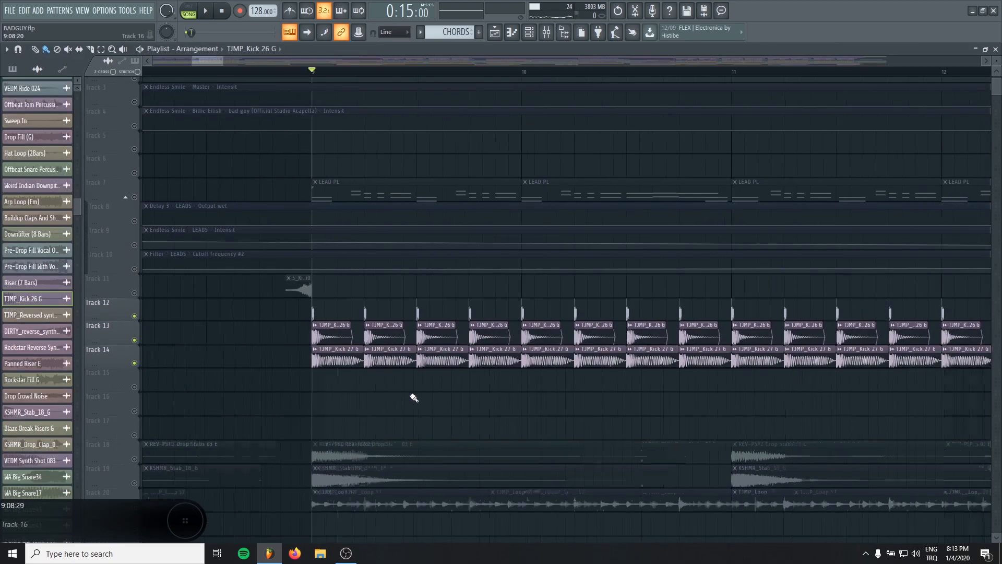
scroll(414, 398, down, 3)
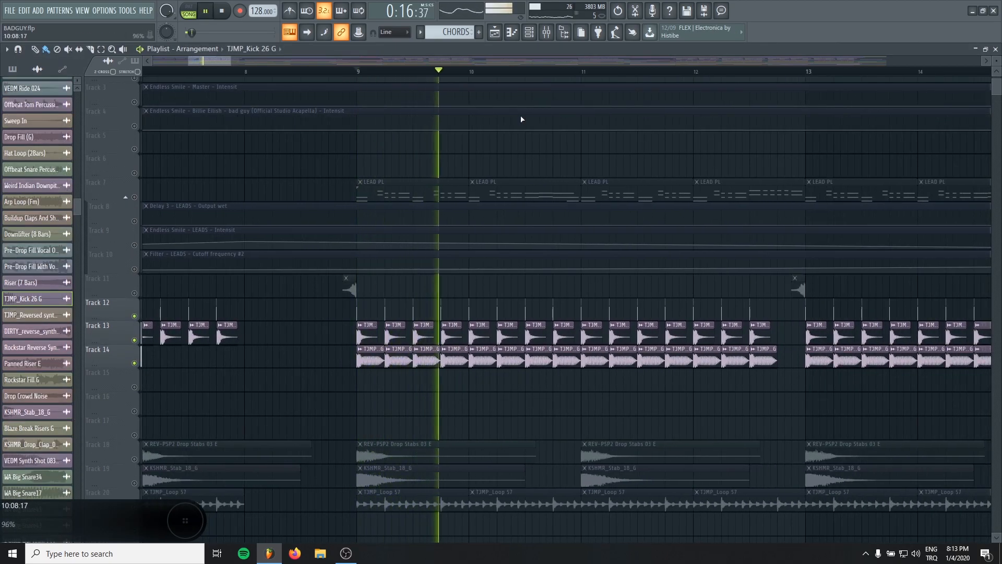
drag(539, 245, 504, 217)
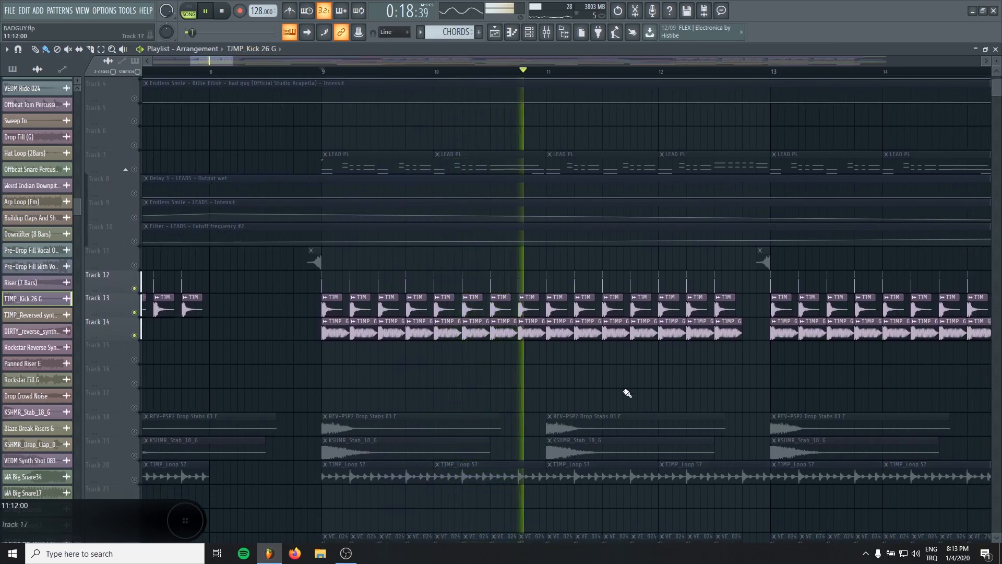
key(space)
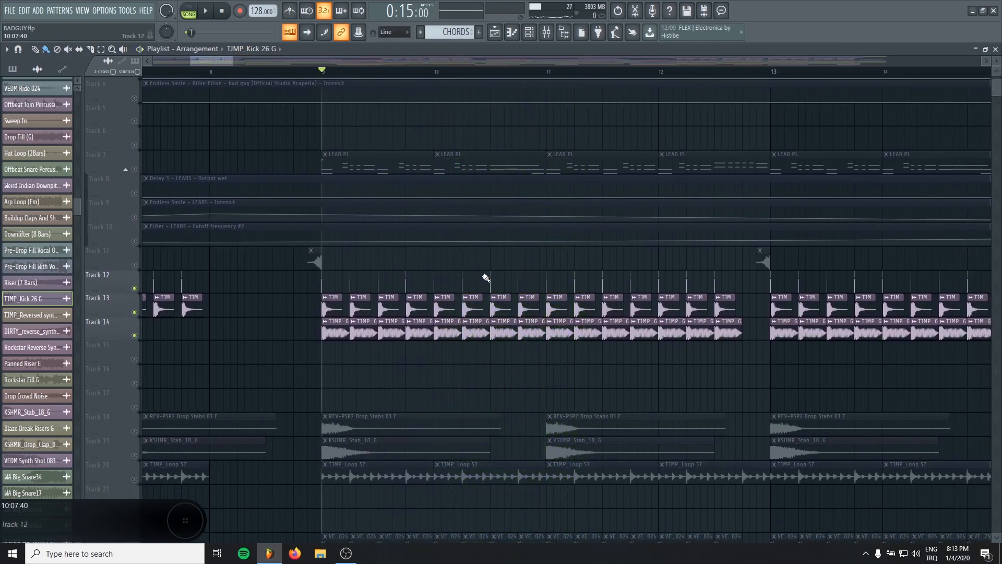
- Open the TJMP_Kick 27 G clip on Track 14 to examine its waveform, and close the settings
scroll(328, 345, up, 3)
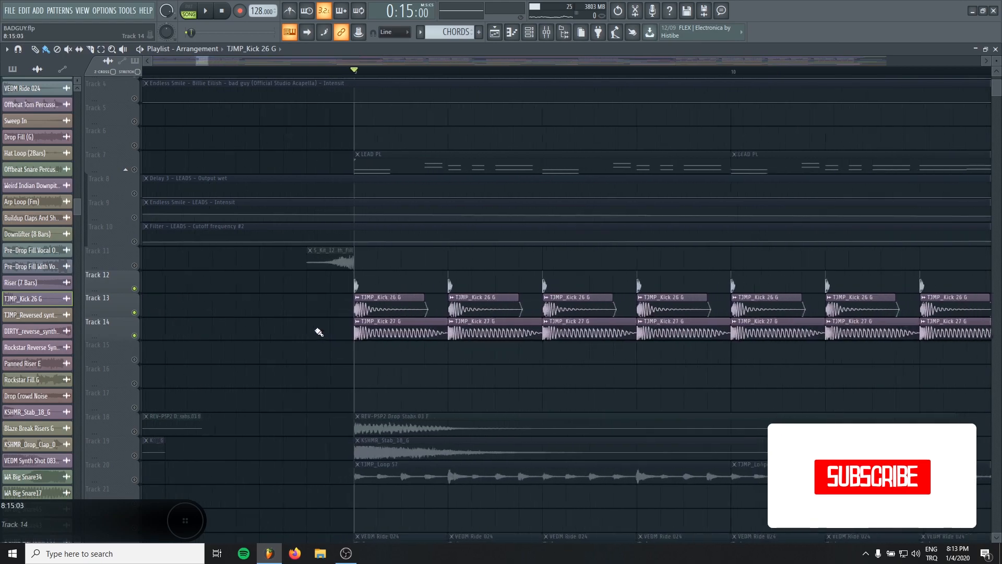
double_click(394, 330)
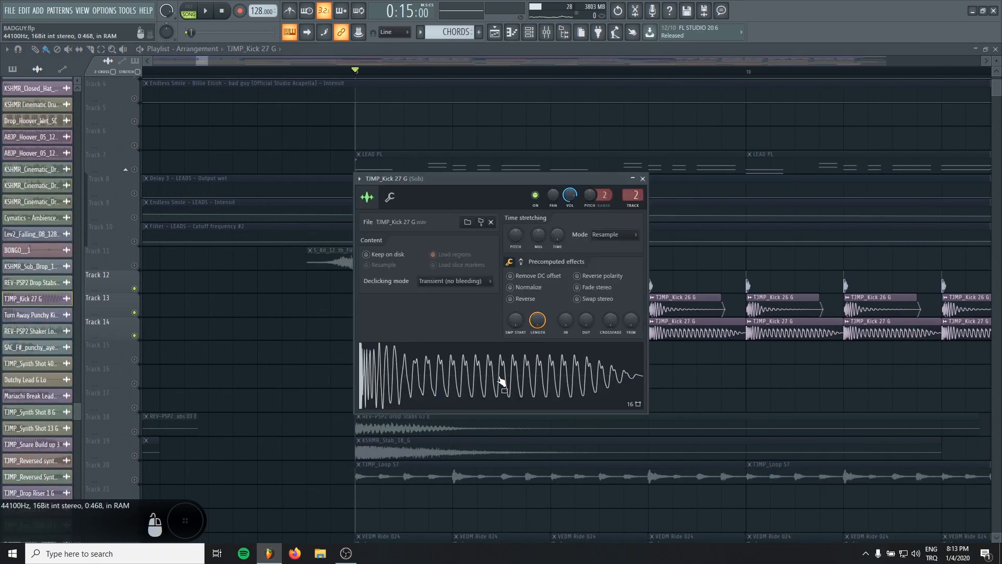
key(Escape)
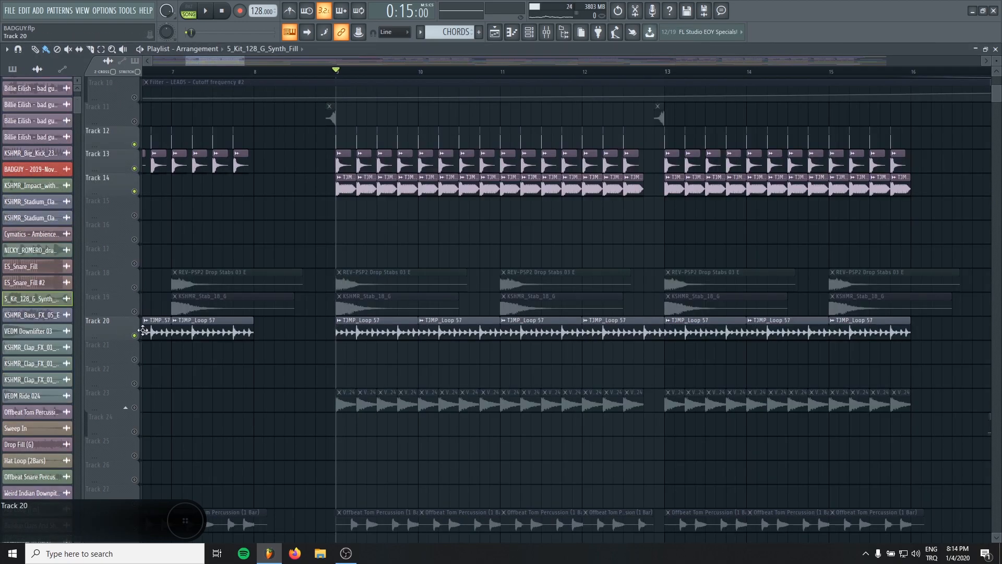
- Play the TJMP_Loop 57 shaker on Track 20 and inspect the Fruity Stereo Shaper on its mixer insert
key(space)
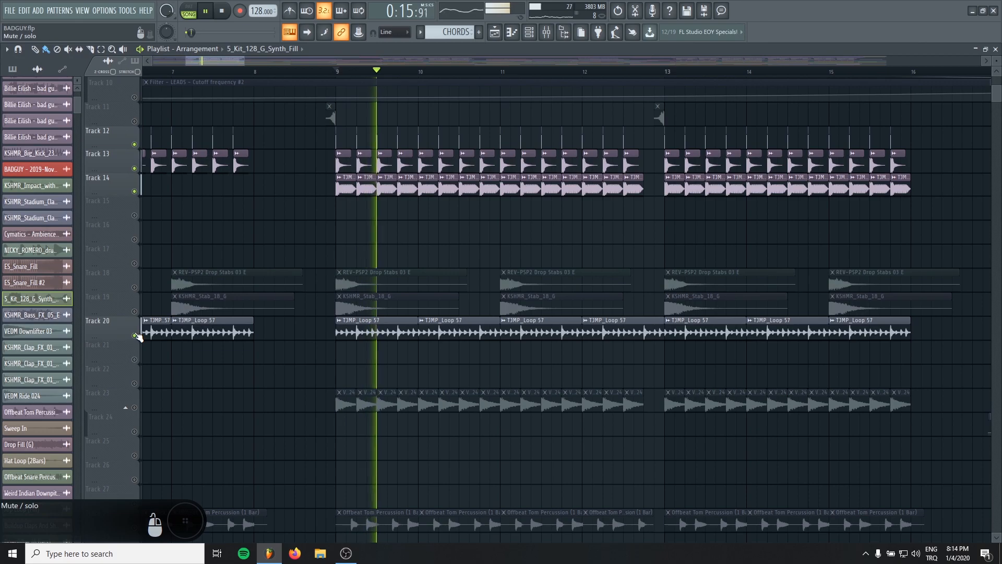
double_click(344, 330)
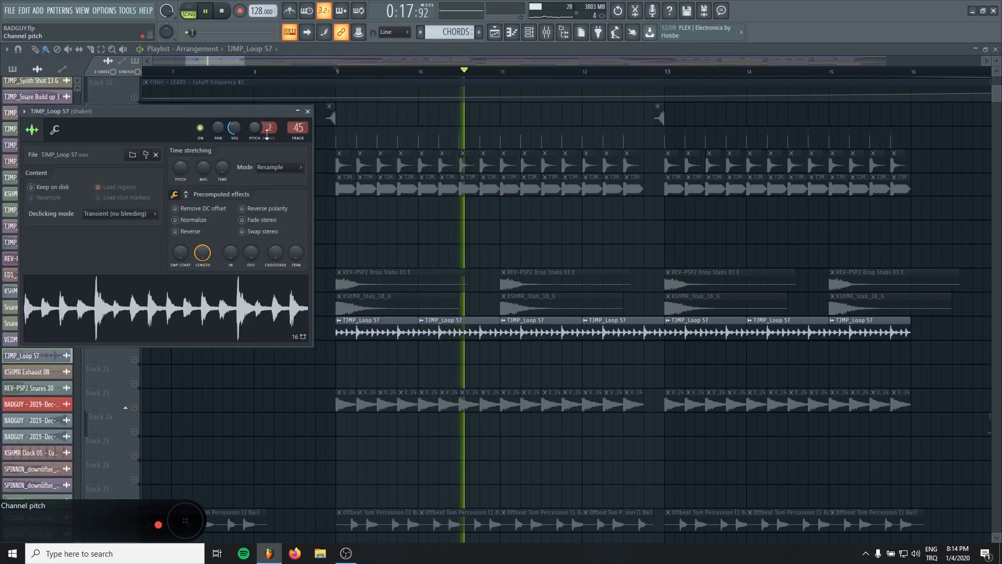
double_click(298, 128)
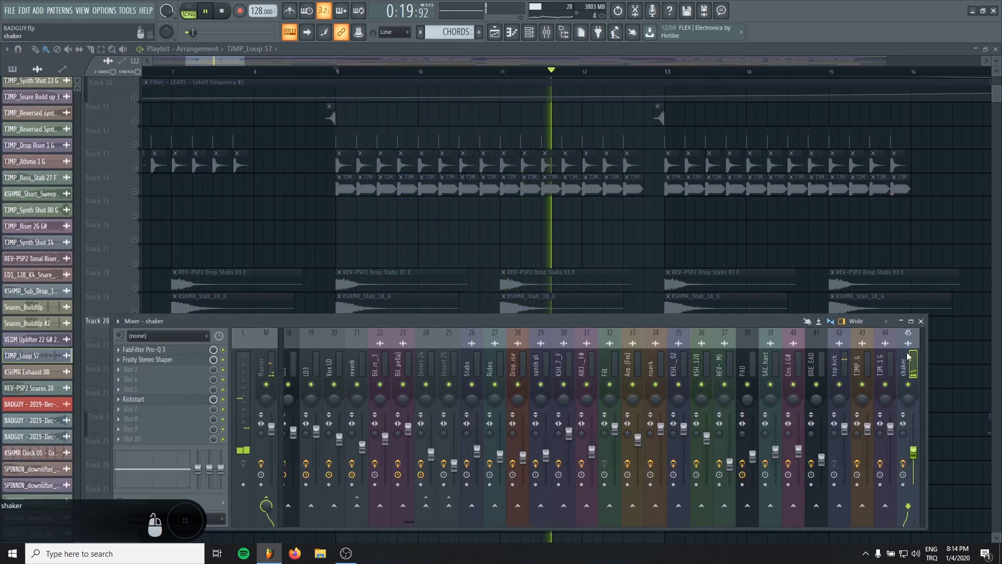
click(168, 360)
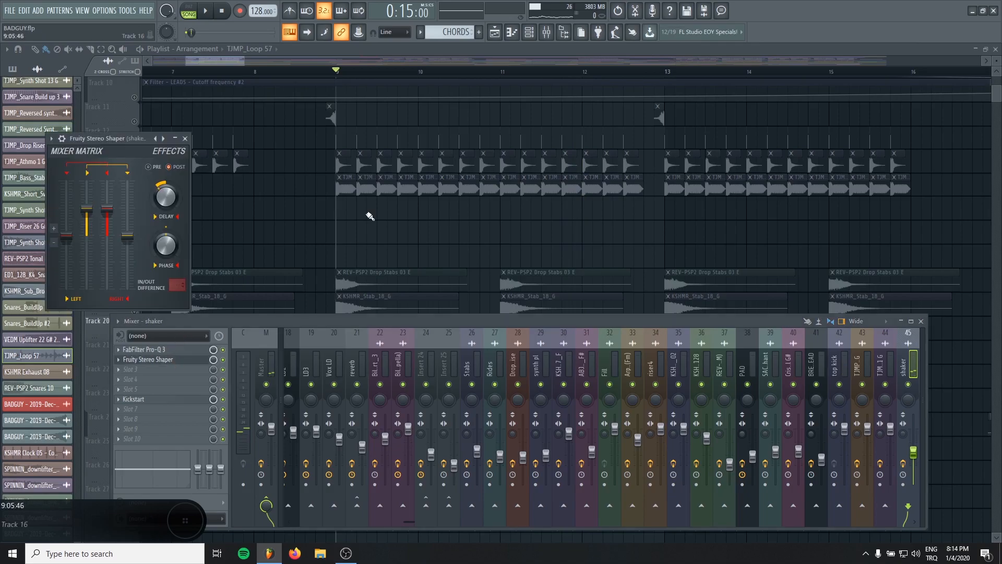
drag(96, 139, 265, 173)
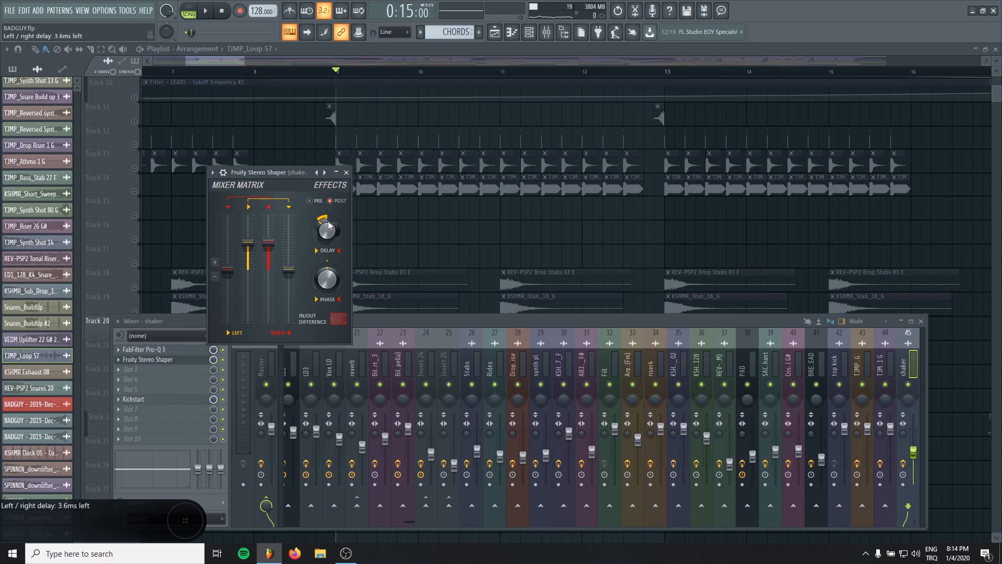
click(346, 172)
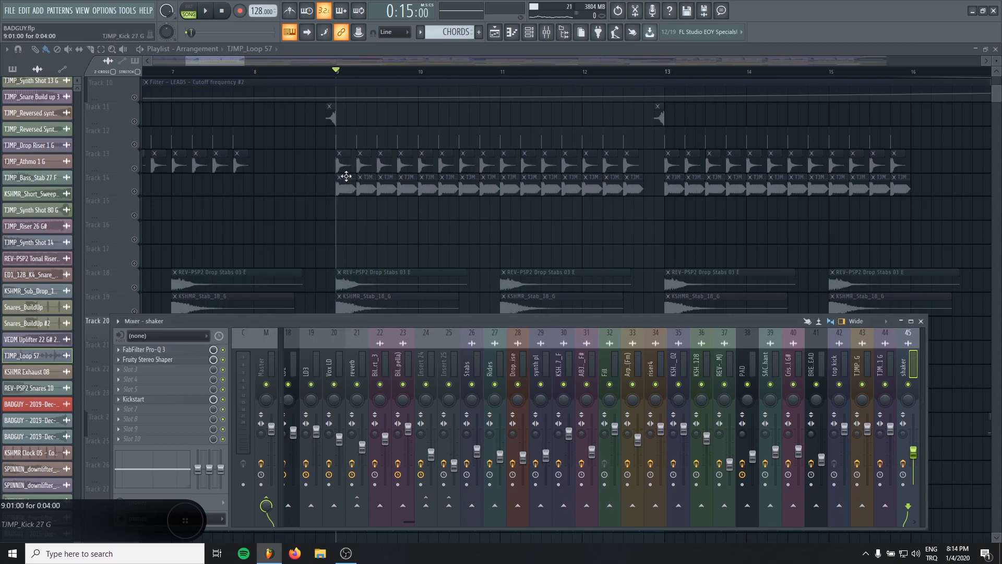
key(F9)
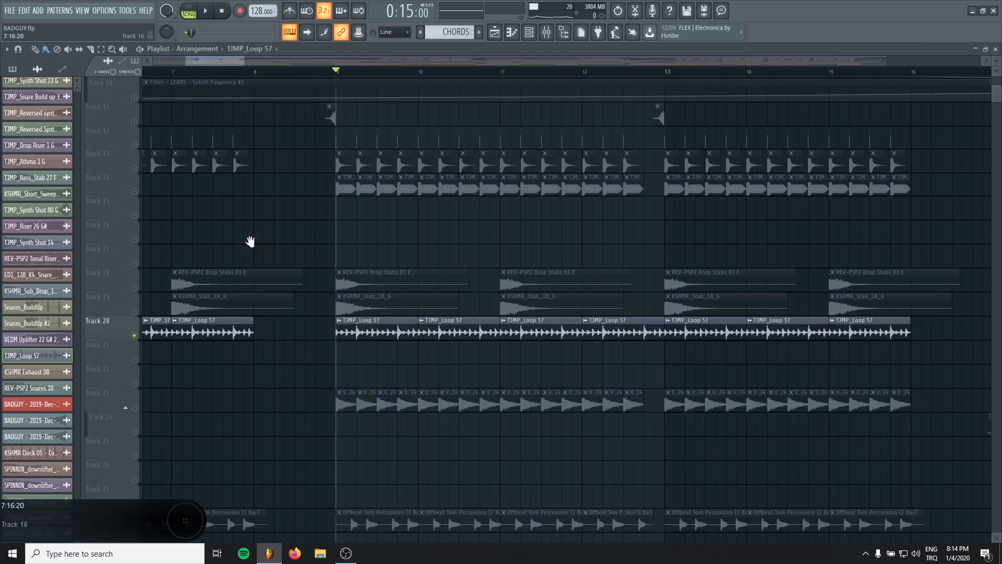
- Unmute the kick layers on Tracks 12, 13 and 14 alongside the shaker loop
click(134, 191)
click(134, 168)
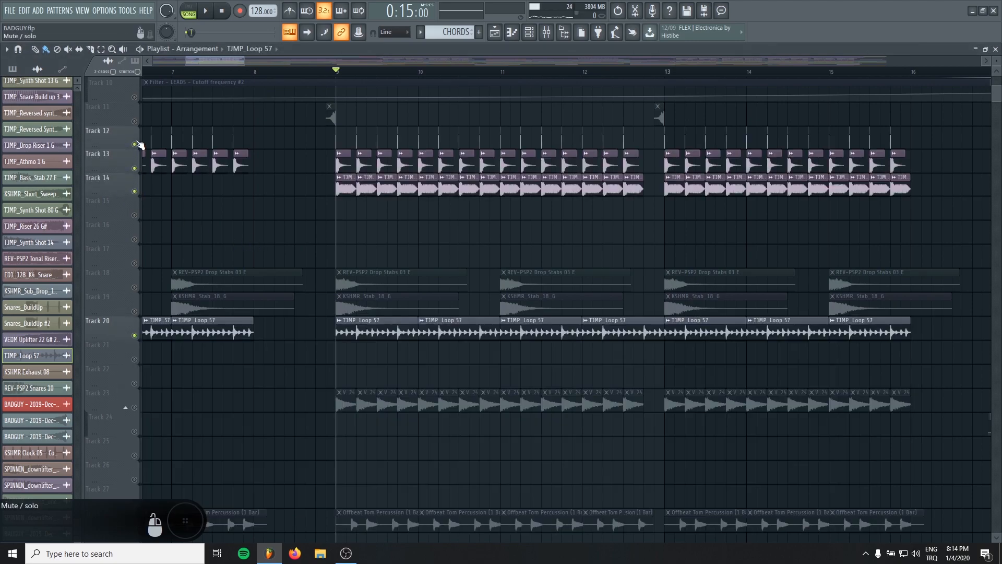
scroll(261, 382, down, 1)
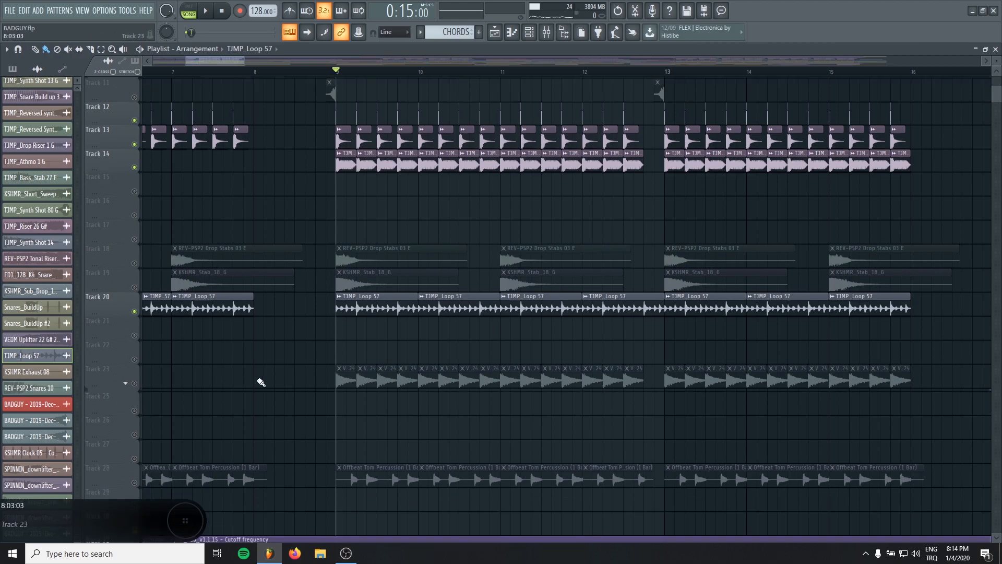
- Solo the VEDM Ride 024 clips on Track 23 and inspect the FabFilter Pro-Q 3 and Fruity Stereo Shaper on the Rides insert
right_click(135, 383)
double_click(399, 381)
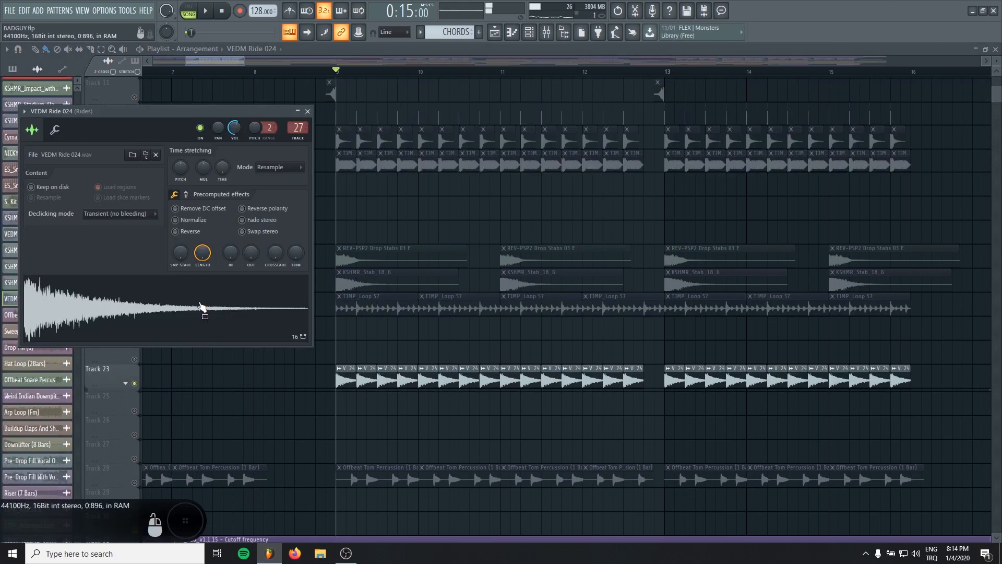
double_click(295, 128)
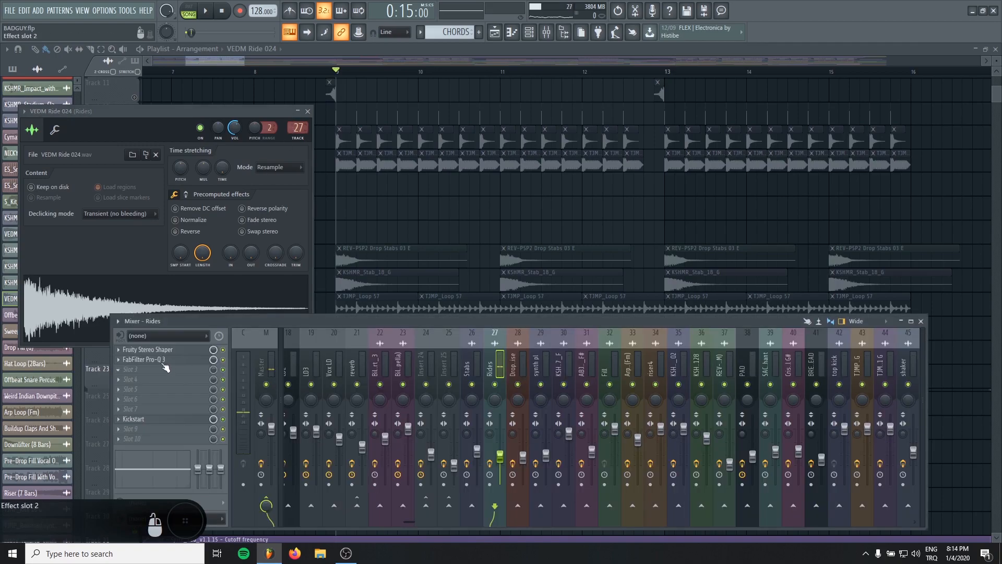
click(156, 361)
key(Escape)
click(158, 350)
key(F12)
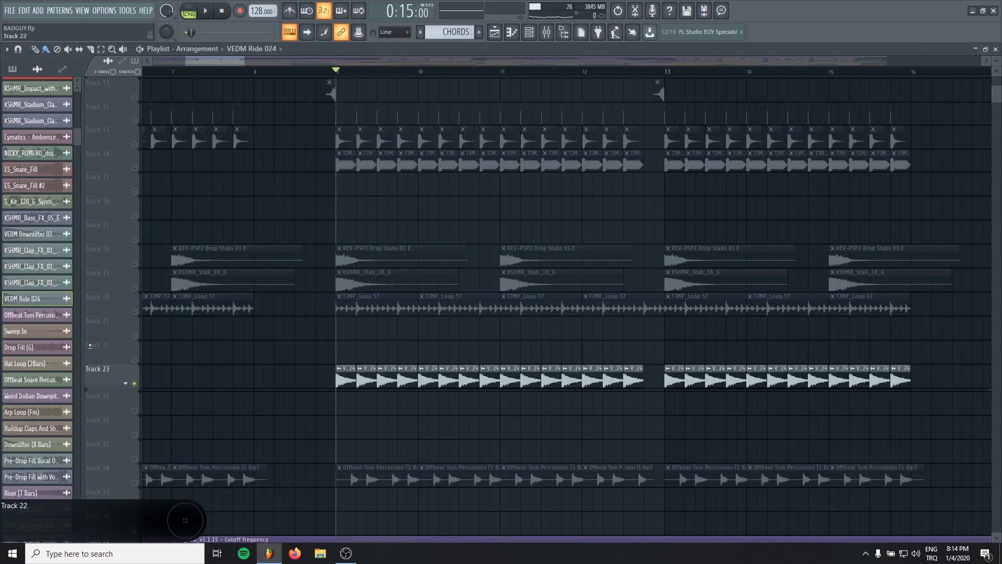
- Unmute the shaker on Track 20 and the kicks on Tracks 12 to 14, and play them with the rides
click(134, 312)
click(134, 167)
click(134, 145)
click(134, 120)
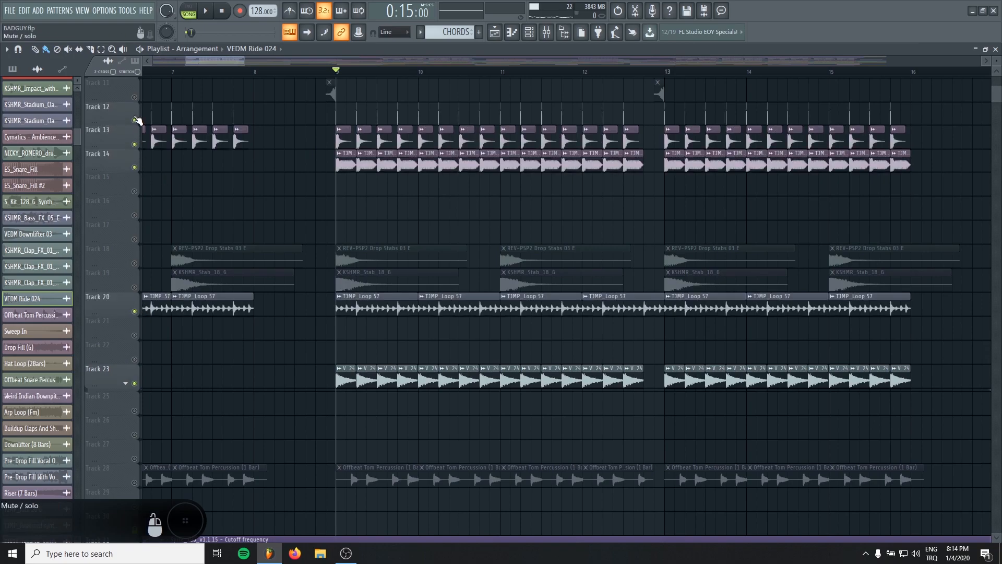
key(space)
scroll(239, 284, down, 3)
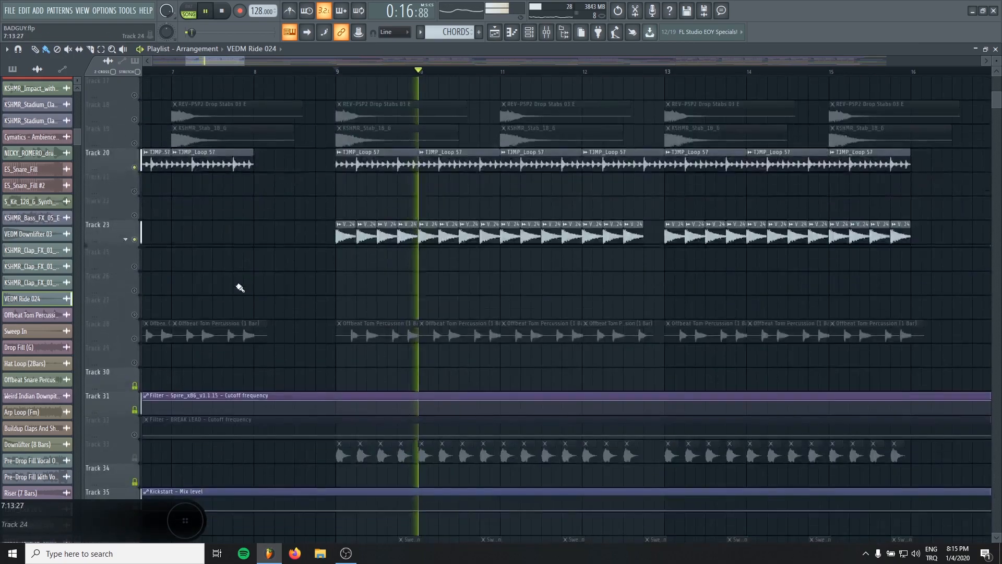
scroll(220, 320, down, 3)
key(space)
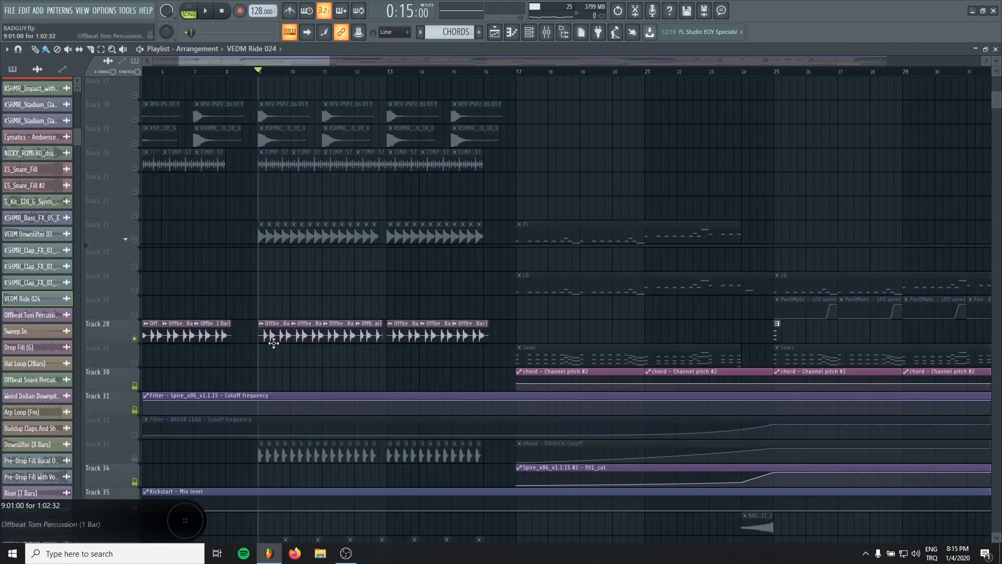
- Play the soloed Offbeat Tom Percussion loop on Track 28 from bar 9
scroll(271, 345, up, 3)
key(space)
scroll(273, 324, up, 1)
scroll(273, 324, up, 2)
click(330, 435)
right_click(331, 435)
key(space)
- Open the Offbeat Tom Percussion clip's settings and examine the FabFilter Pro-Q 3 low cut on its mixer insert
double_click(333, 444)
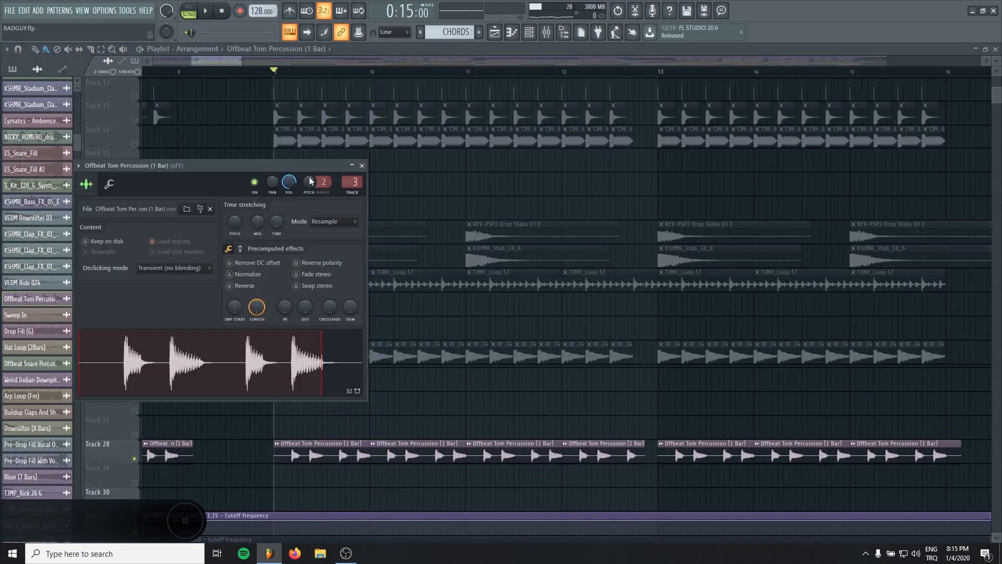
double_click(358, 181)
click(157, 350)
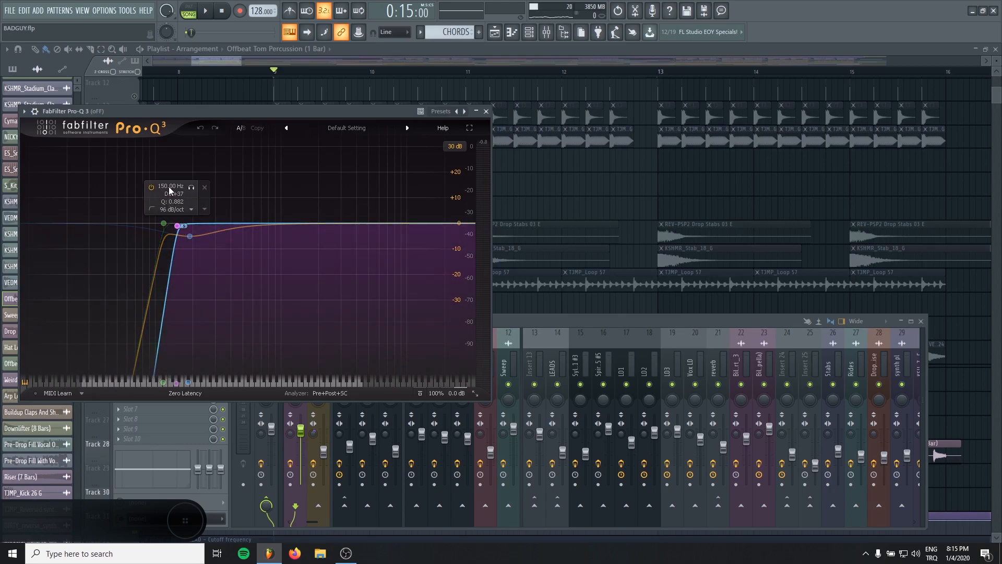
key(Escape)
click(471, 239)
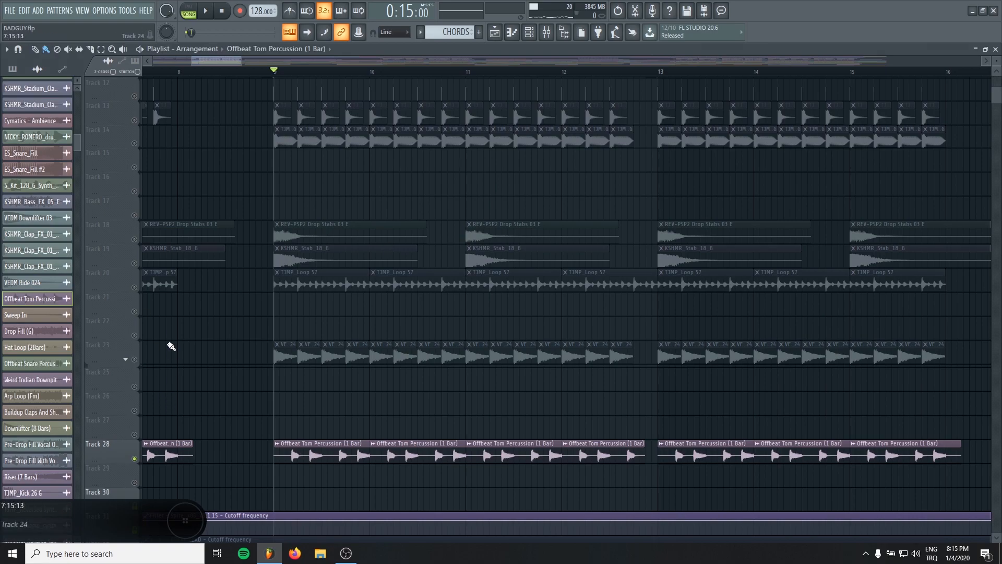
- Solo the short percussion hits on Track 33 and play them
scroll(229, 349, down, 4)
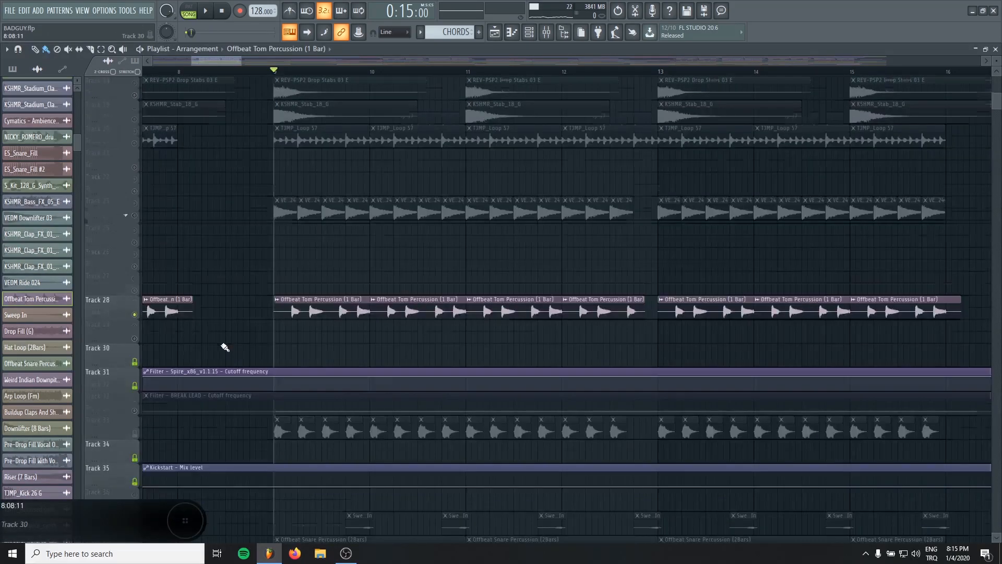
ctrl+click(135, 386)
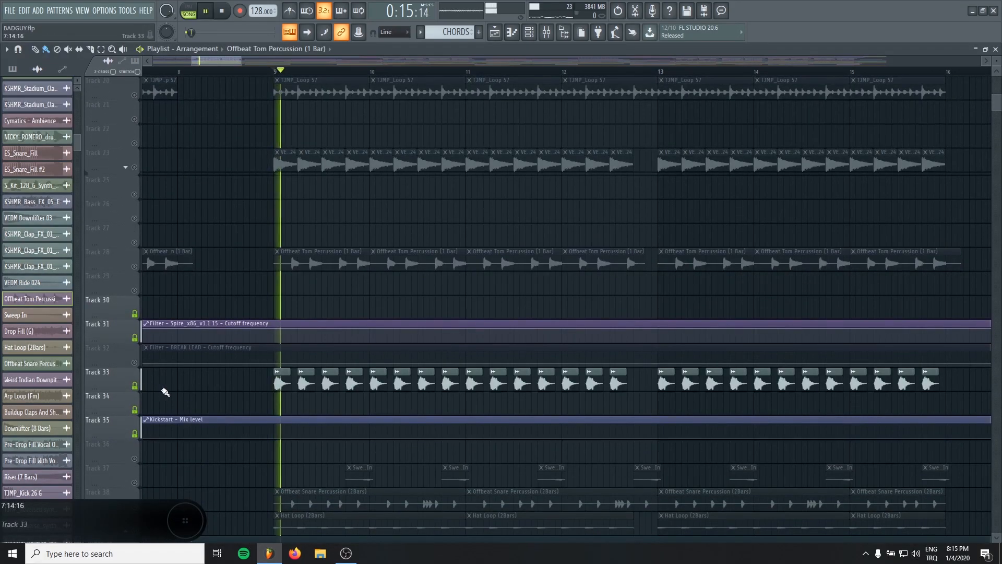
key(super)
key(super)
- Enable the Offbeat Snare Percussion on Track 38 and the Hat Loop on Track 39 while playing the drop
scroll(107, 386, down, 3)
click(134, 387)
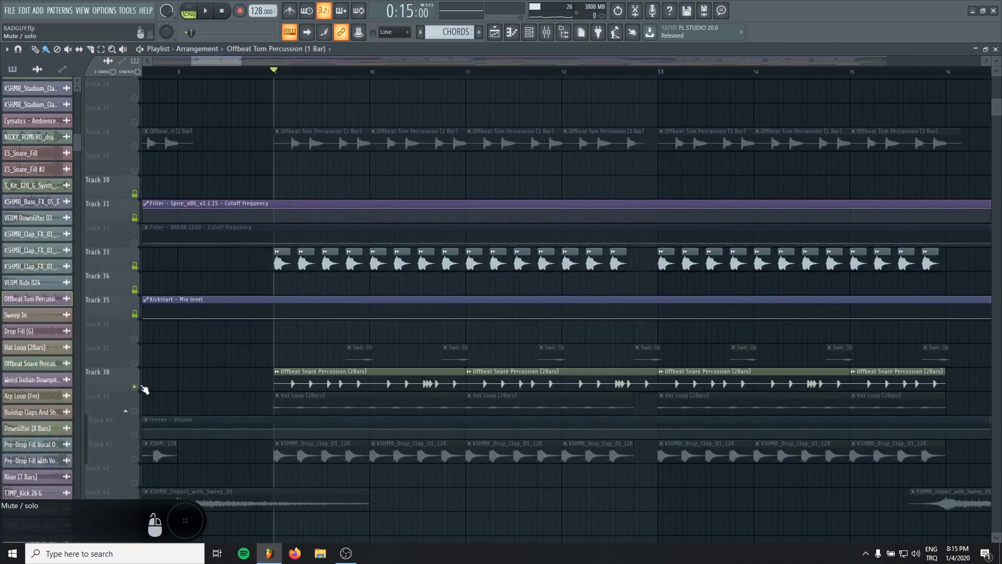
key(space)
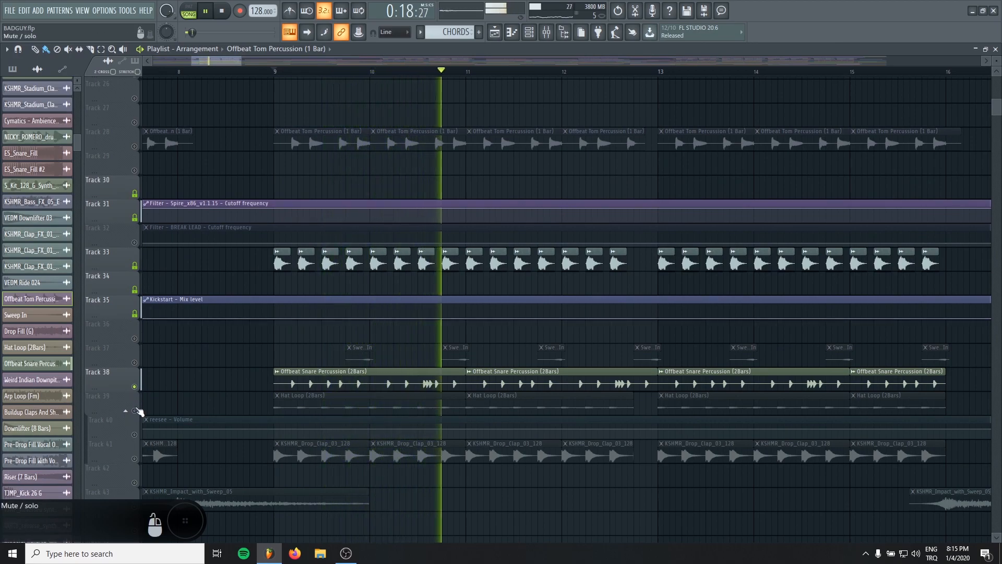
click(135, 411)
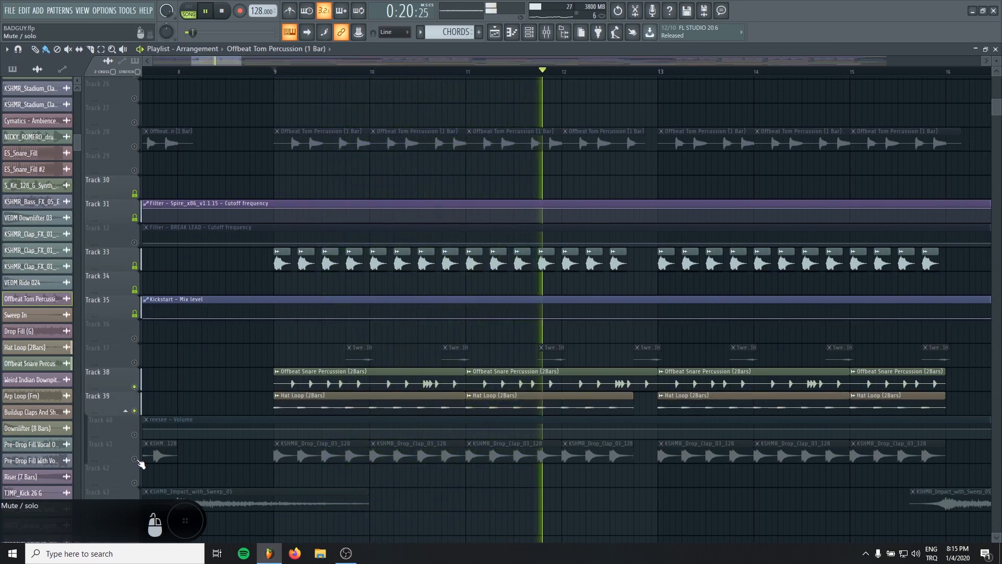
key(space)
- Enable the reese volume automation on Track 40
click(135, 436)
scroll(339, 405, down, 3)
scroll(313, 403, down, 3)
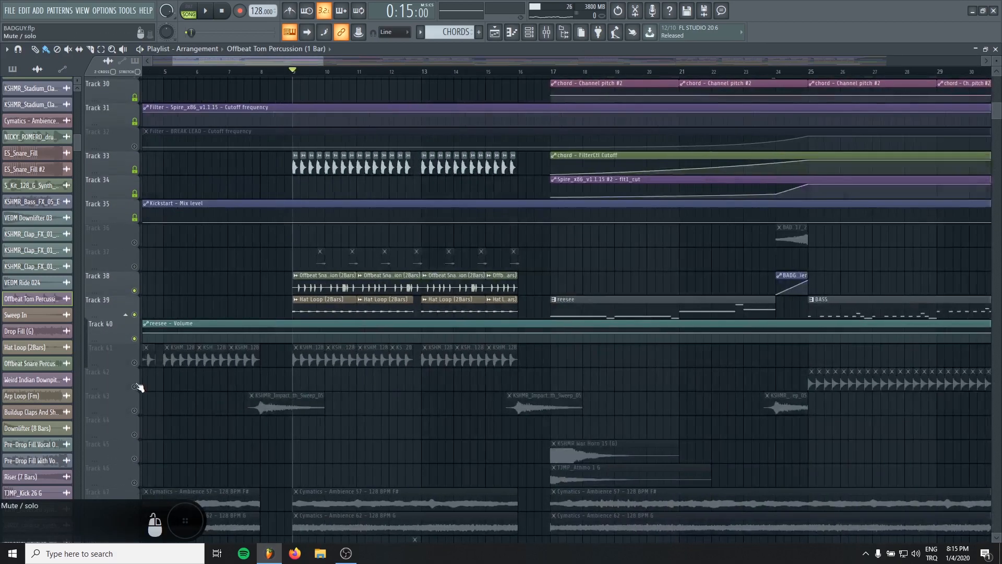
- Solo the KSHMR drop claps on Track 41 and play them
right_click(136, 361)
drag(334, 308, 538, 307)
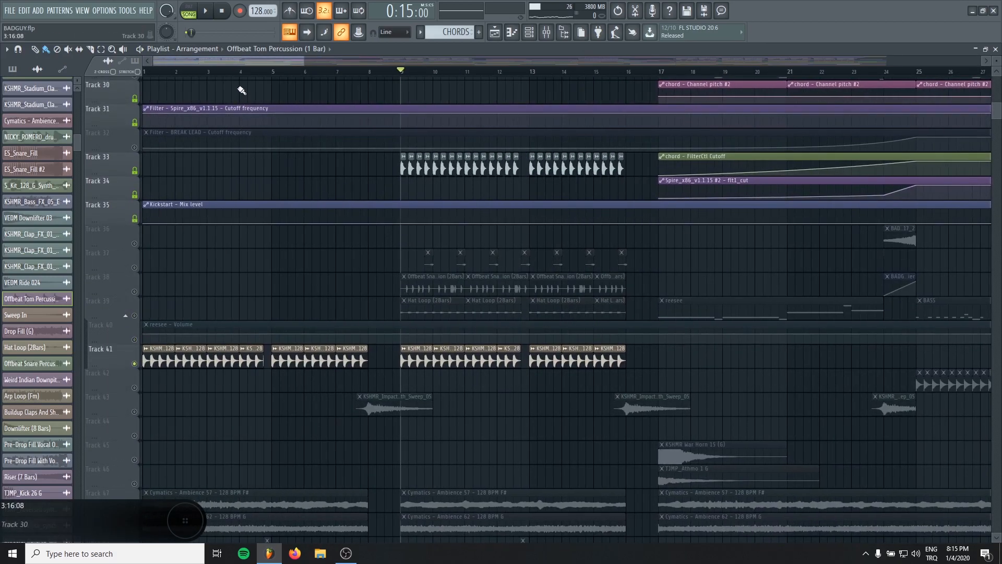
key(space)
- Open the KSHMR_Drop_Clap_03_128 clip's settings and examine the FabFilter Pro-Q 3 low cut on its mixer insert
double_click(191, 352)
key(space)
double_click(327, 157)
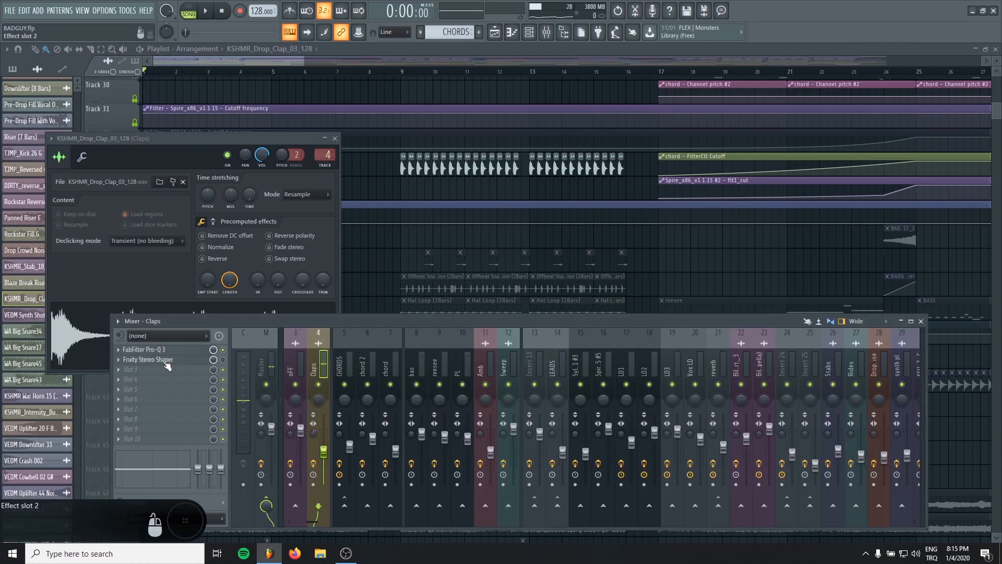
click(188, 350)
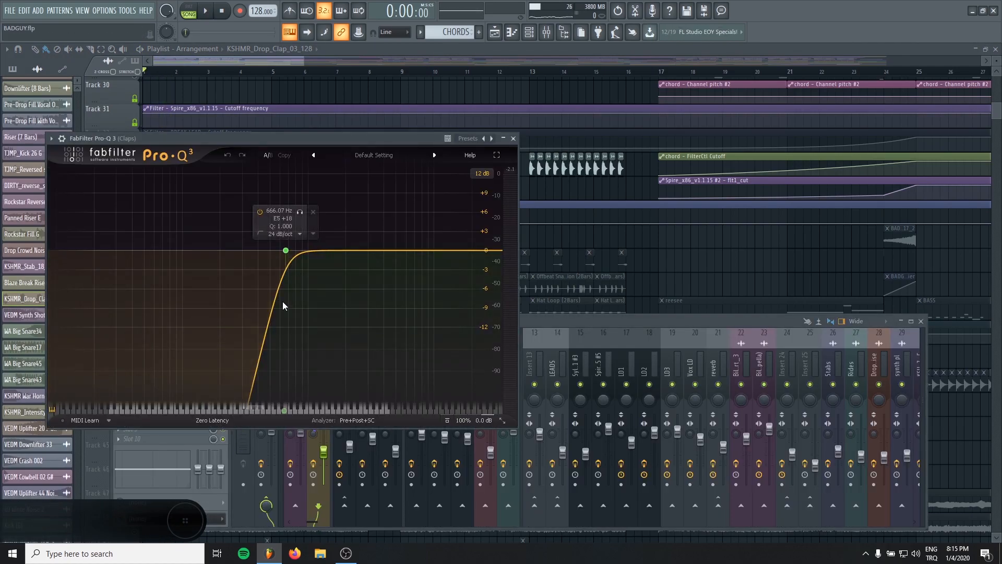
key(Escape)
key(Escape)
key(Escape)
- Enable the percussion and hat loop tracks 37, 38 and 39 alongside the claps
scroll(137, 272, down, 3)
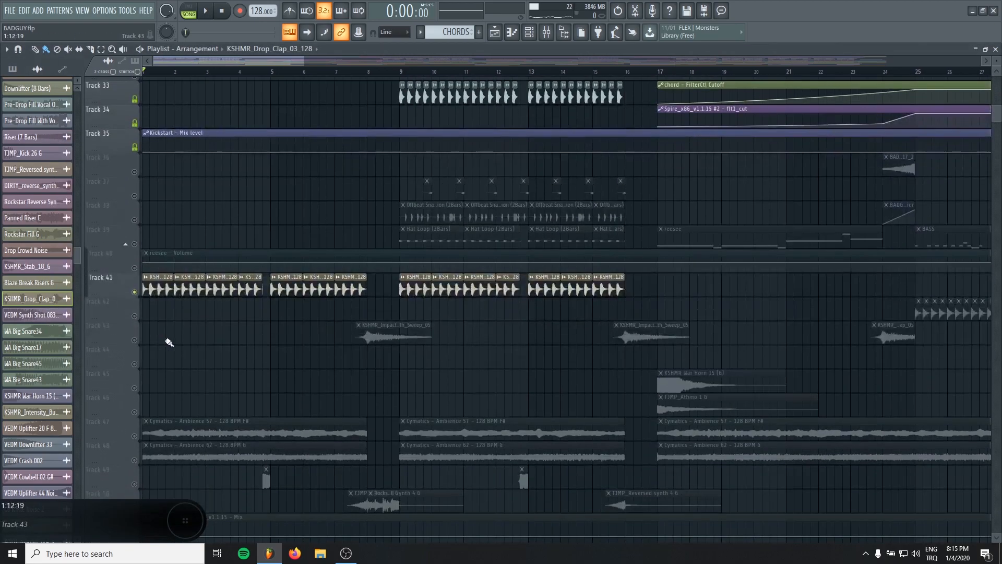
scroll(261, 368, up, 5)
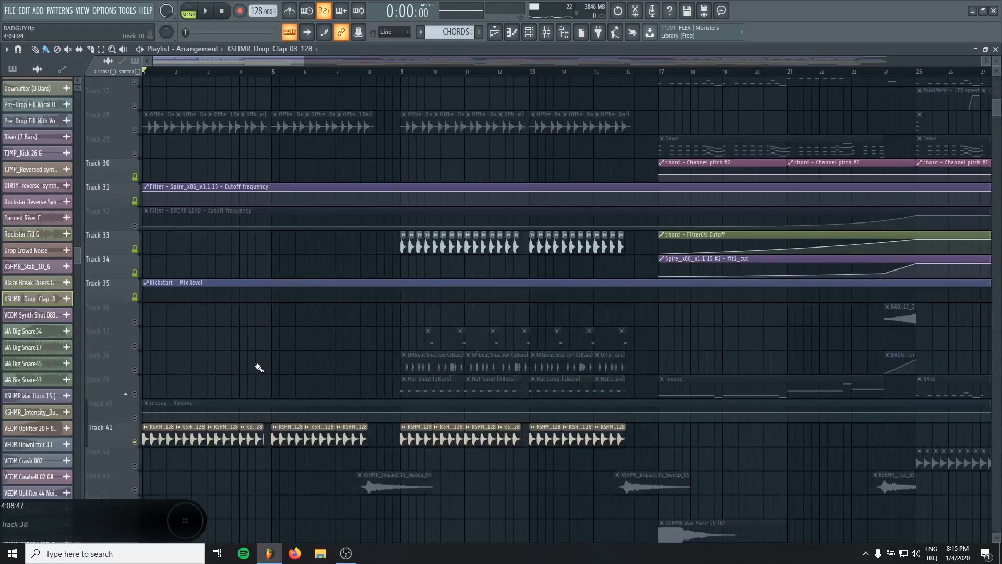
click(134, 394)
click(135, 369)
- Enable the drum and percussion layers on Tracks 28, 23, 20, 13 and 12 and play them together
scroll(143, 348, up, 5)
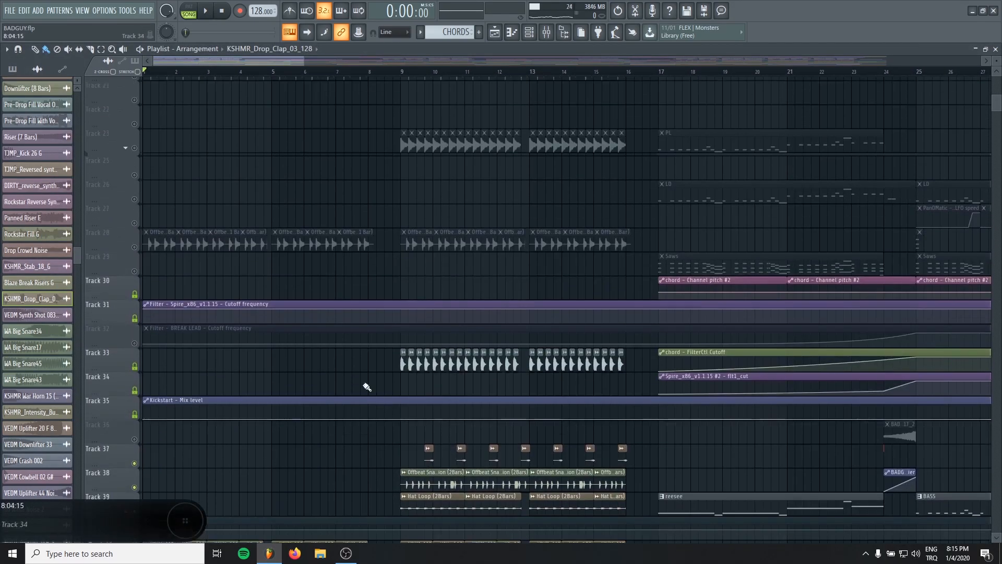
click(136, 346)
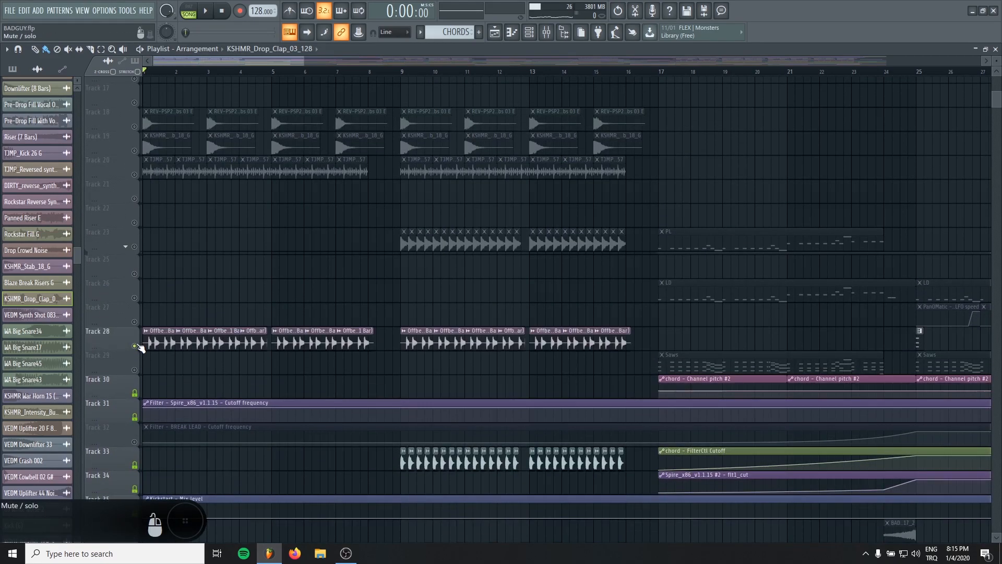
click(137, 250)
scroll(263, 345, up, 5)
click(137, 296)
key(space)
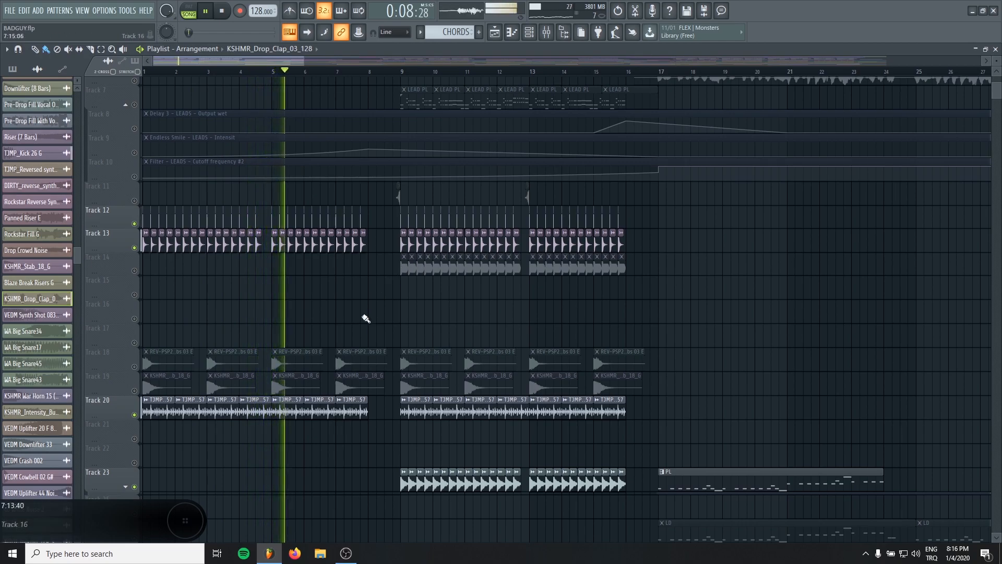
- Move playback to bar 9, enable the layer on Track 14 and listen to the combined drum groove
click(402, 72)
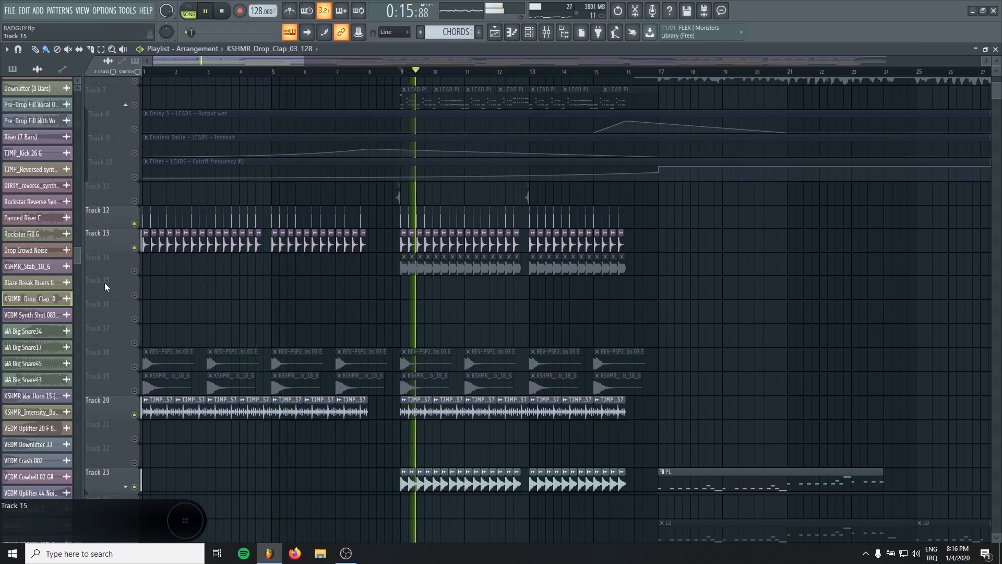
click(134, 271)
scroll(492, 349, down, 1)
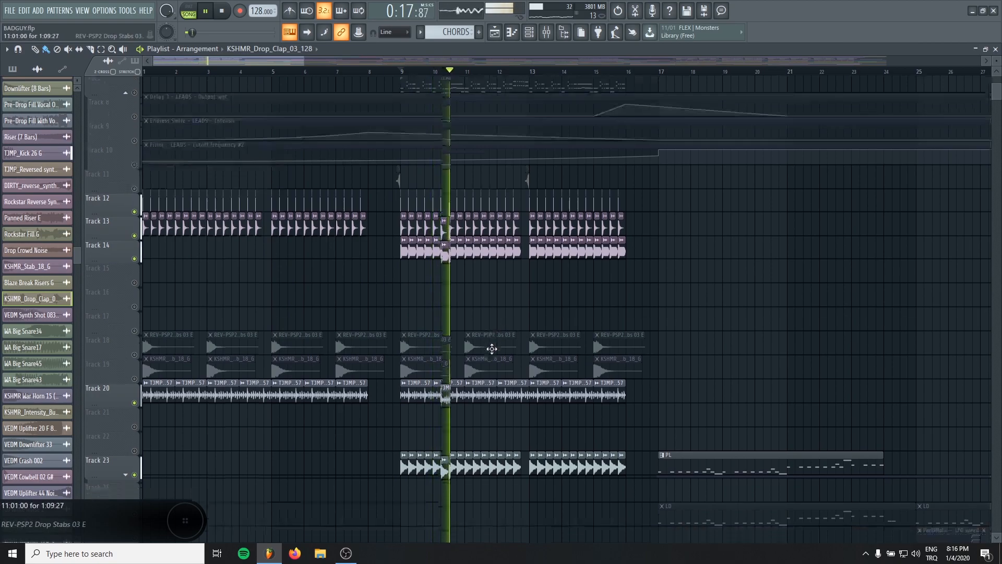
scroll(491, 348, down, 6)
scroll(488, 345, down, 3)
scroll(485, 343, up, 3)
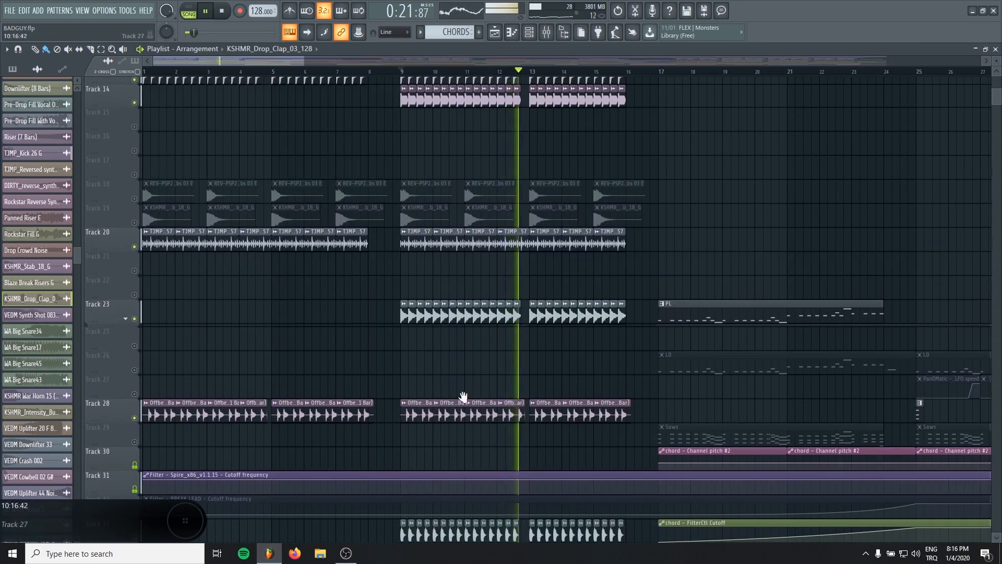
scroll(464, 395, up, 2)
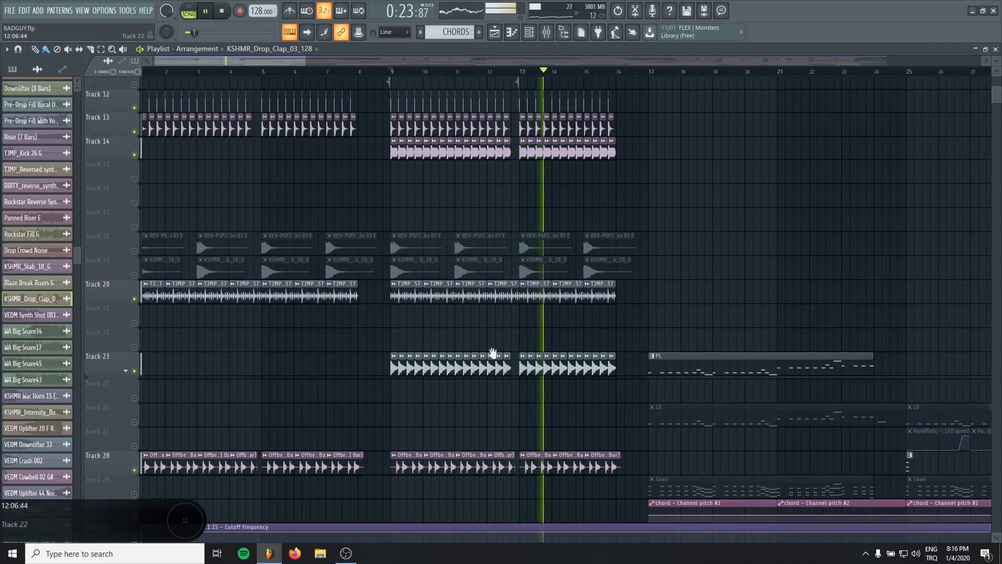
scroll(507, 352, down, 8)
key(space)
- Re-enable all the muted playlist tracks
scroll(151, 276, up, 6)
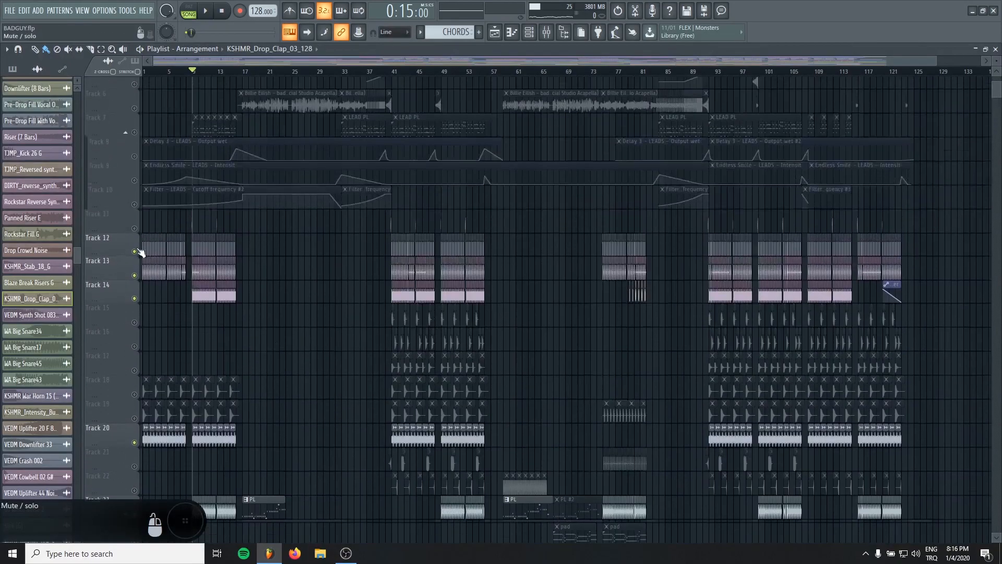
scroll(152, 292, up, 4)
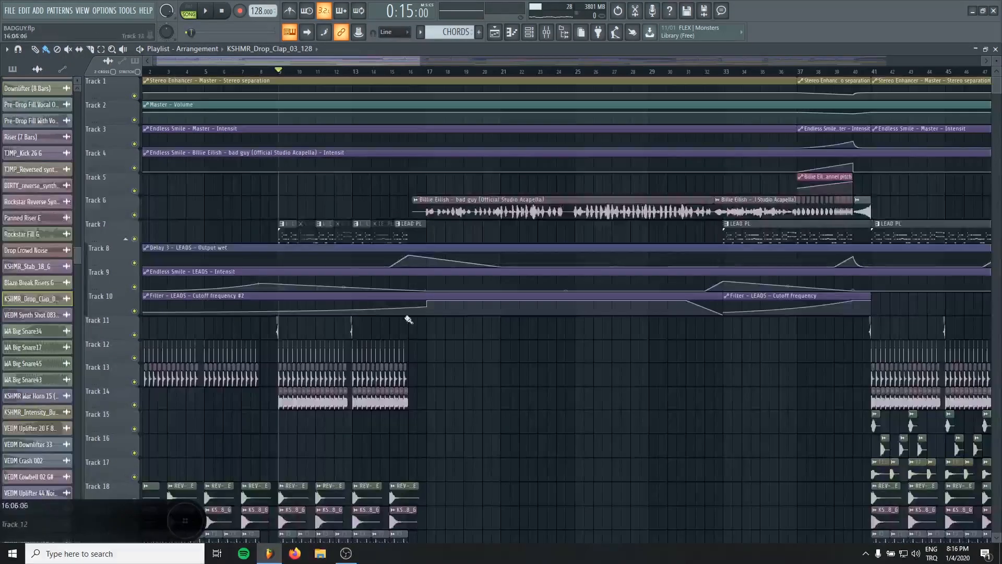
scroll(257, 335, down, 3)
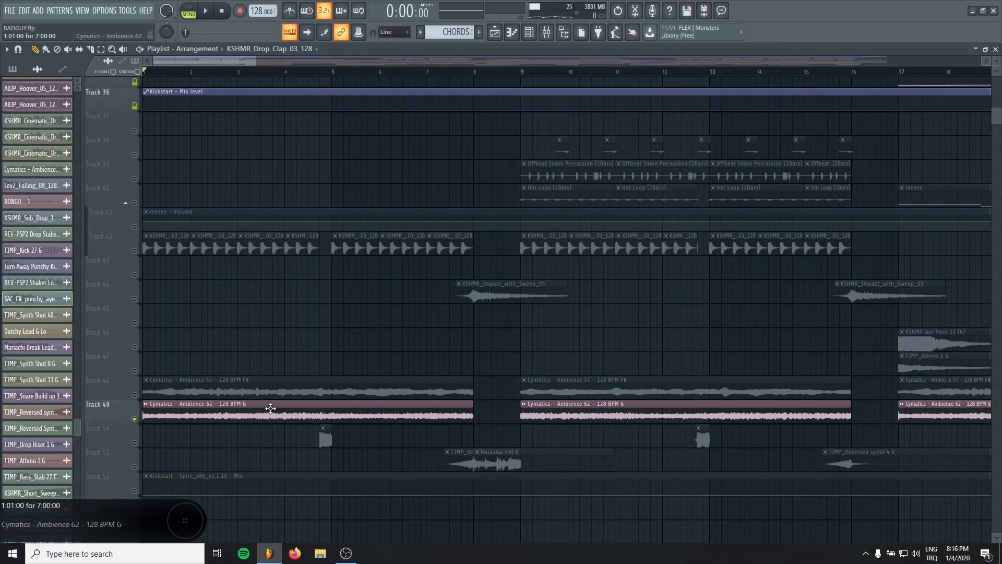
- Open the Cymatics - Ambience 62 clip's settings and examine the Fruity Parametric EQ 2 on its Amb mixer insert
double_click(145, 415)
double_click(311, 146)
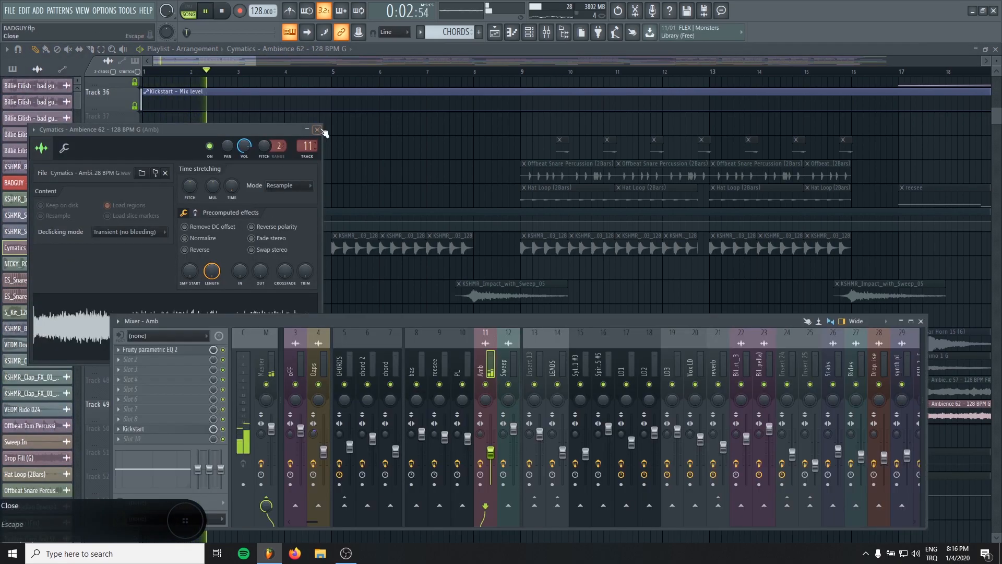
click(151, 349)
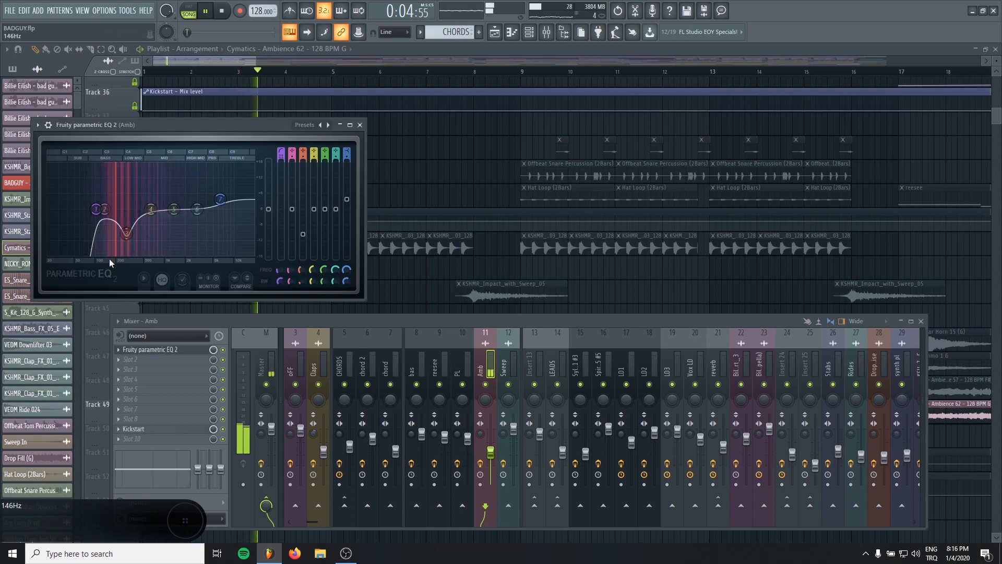
click(361, 126)
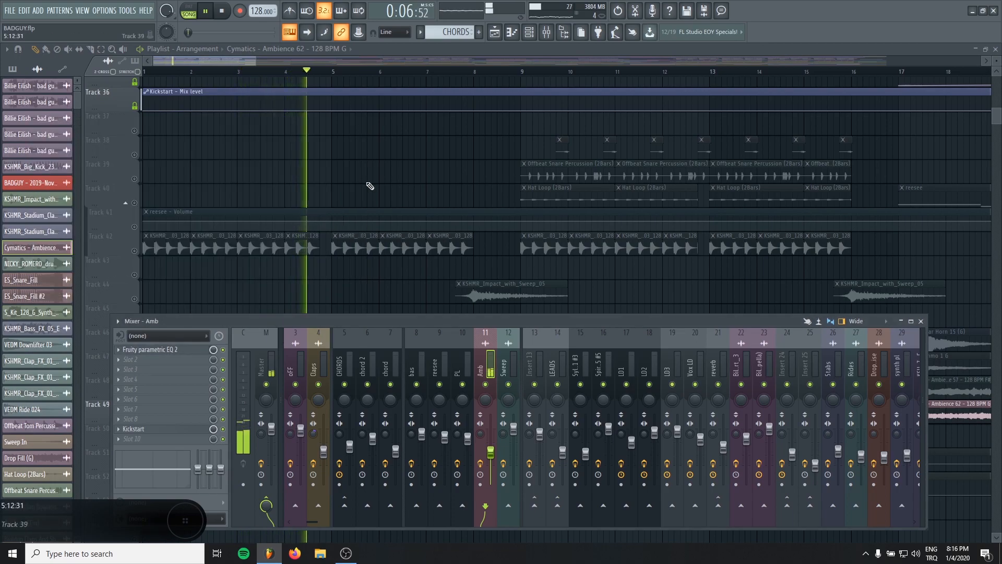
key(F9)
- Solo the Cymatics - Ambience 57 clips on Track 48 and play them together with the Ambience 62 clips on Track 49
right_click(135, 395)
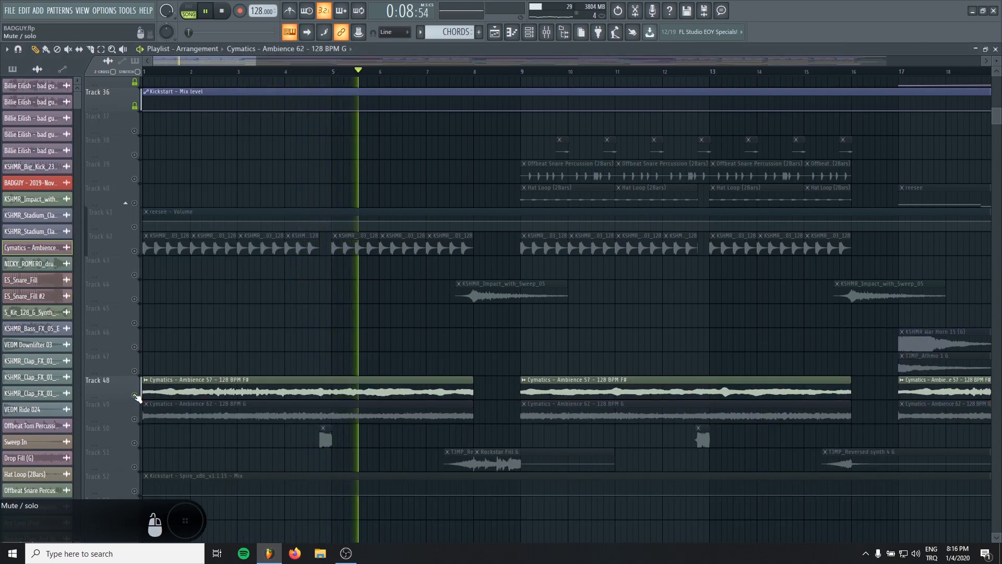
key(space)
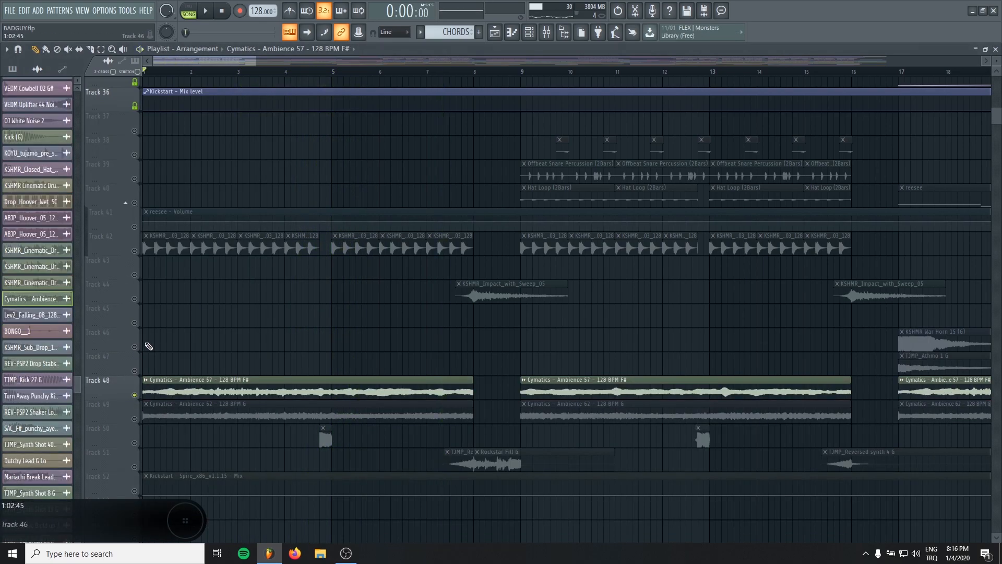
click(134, 420)
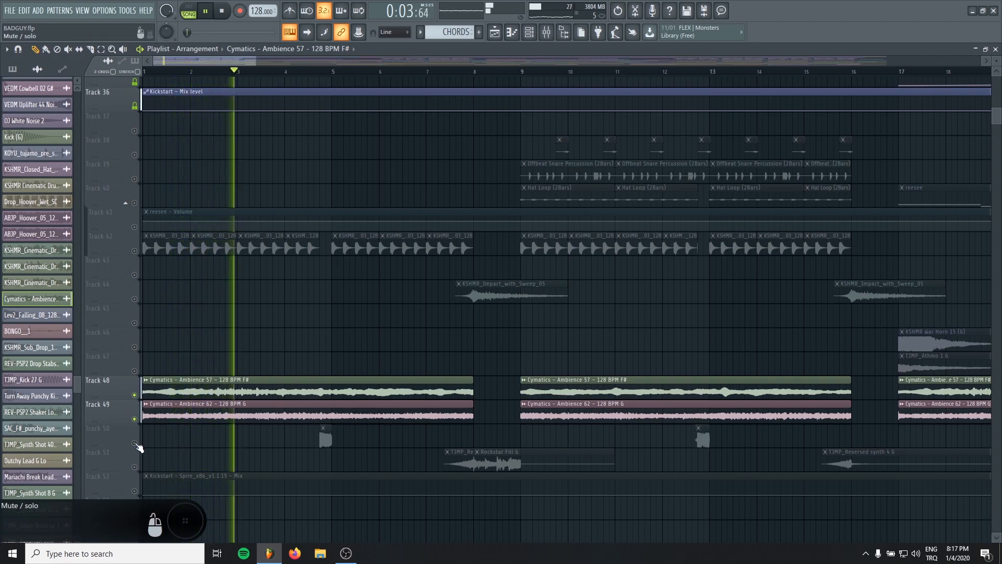
scroll(248, 367, down, 5)
key(space)
- Solo the VEDM Downlifter 03 on Track 59, enable the VEDM Crash 002 and the Track 62 delay automation, and play them
right_click(134, 347)
click(134, 368)
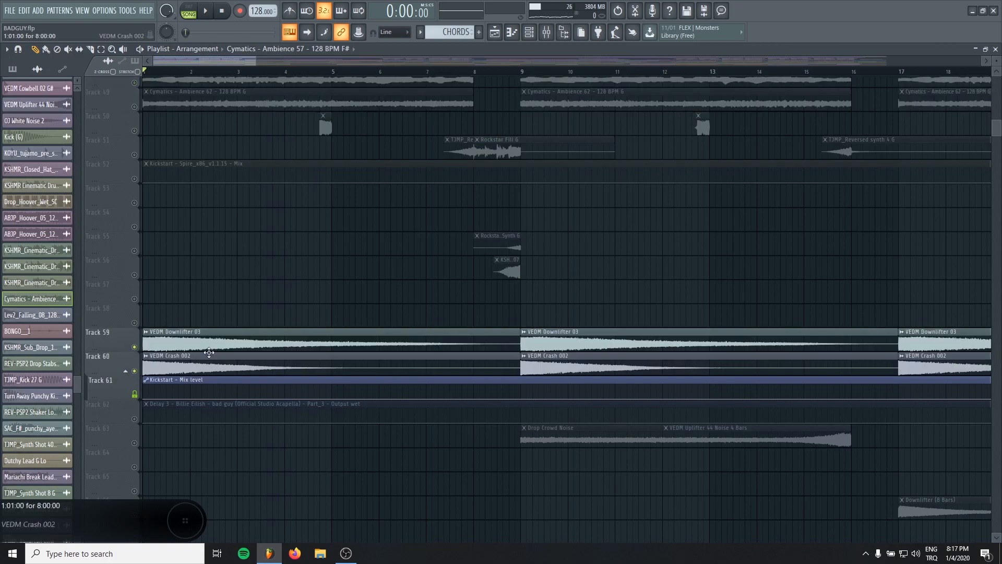
click(134, 417)
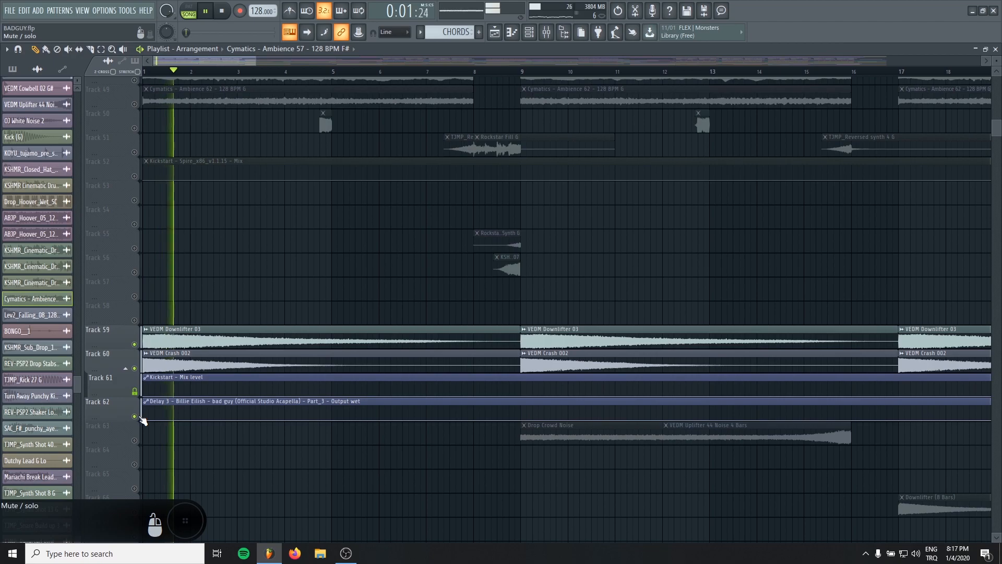
drag(182, 334, 188, 516)
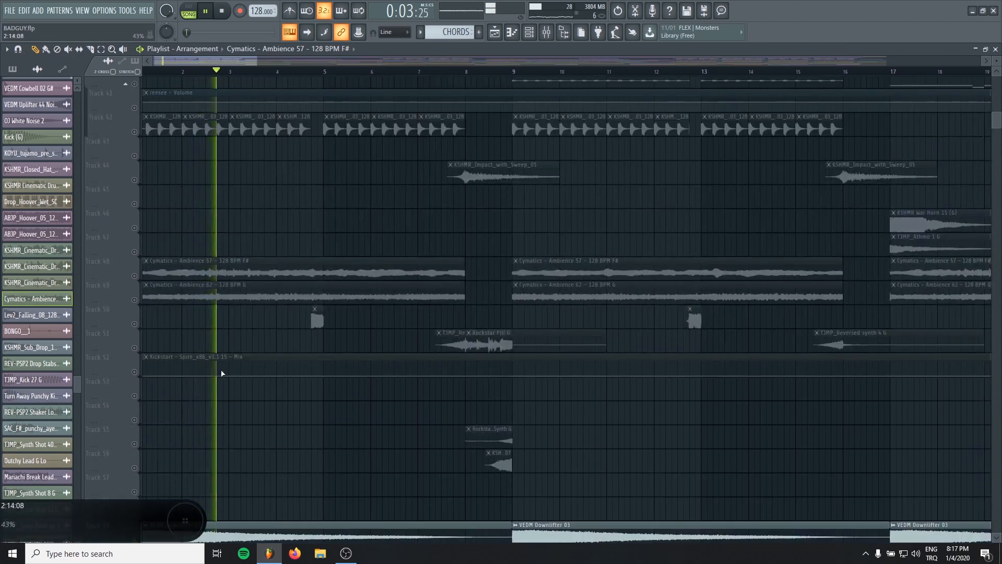
drag(219, 371, 218, 228)
key(space)
- Clear the solo so that every playlist track from the drums to the effects is enabled
right_click(136, 396)
right_click(135, 396)
scroll(370, 385, up, 1)
scroll(365, 387, up, 5)
scroll(350, 389, down, 3)
scroll(341, 373, up, 1)
scroll(339, 368, up, 2)
scroll(338, 368, up, 3)
drag(712, 374, 799, 538)
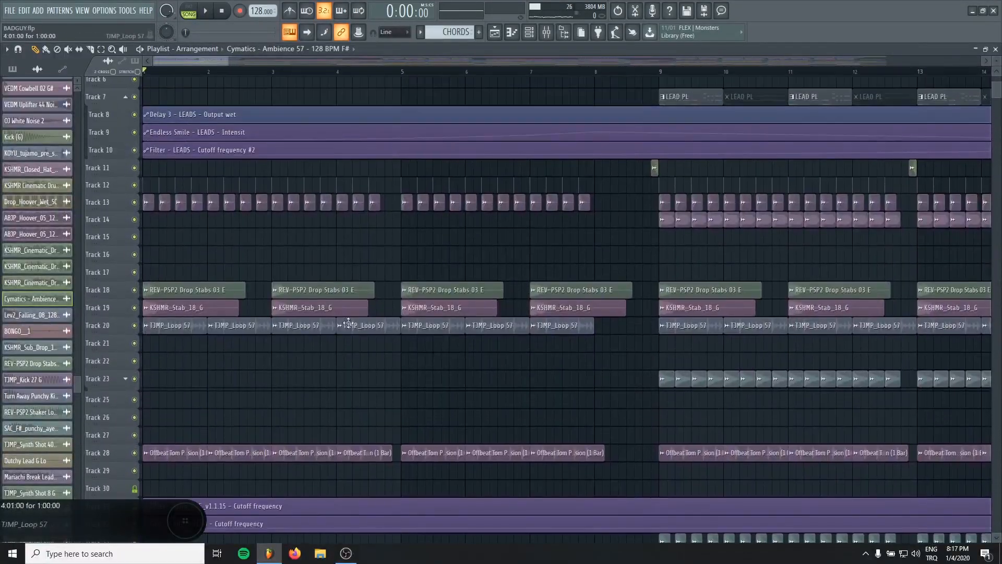
- Play the full arrangement from the start, skipping ahead to bar 8 to hear the second half of the drop
scroll(147, 307, up, 2)
scroll(228, 330, down, 3)
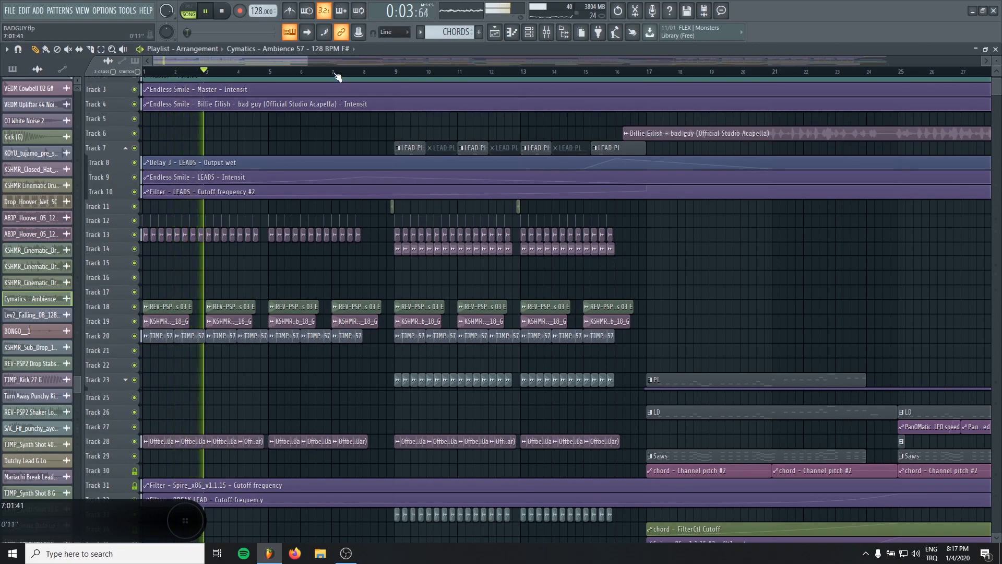
scroll(371, 215, down, 6)
scroll(387, 235, down, 5)
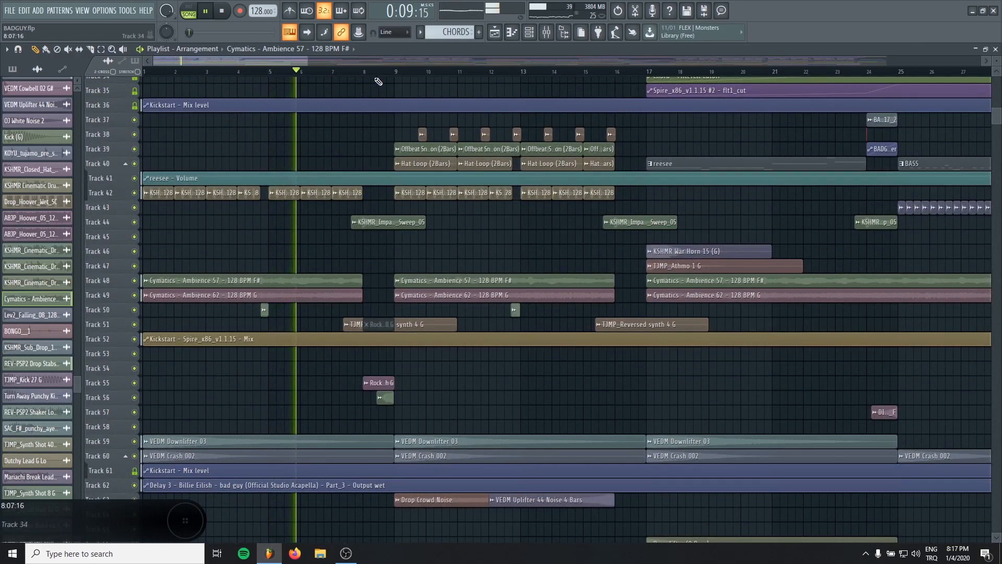
click(366, 72)
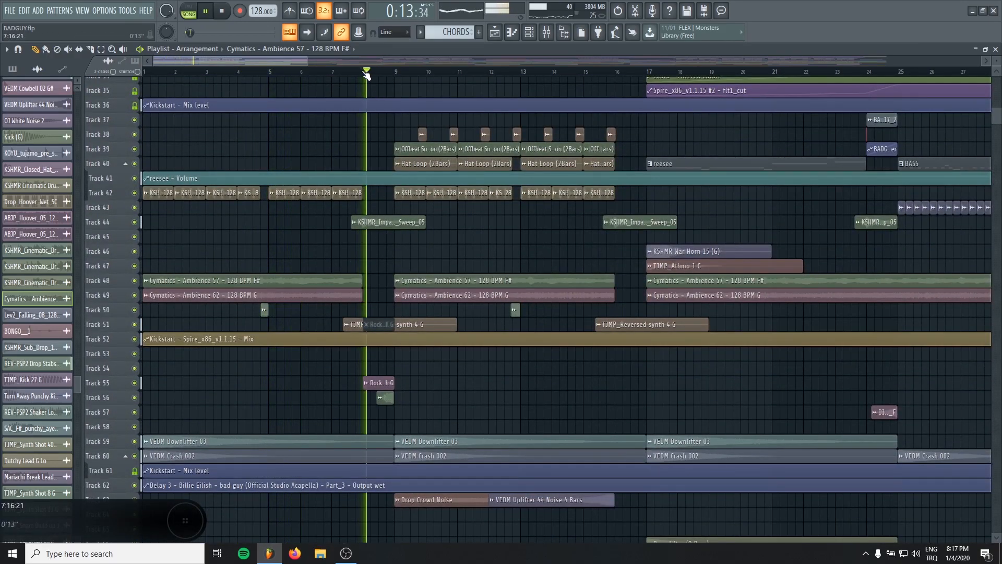
scroll(402, 358, up, 8)
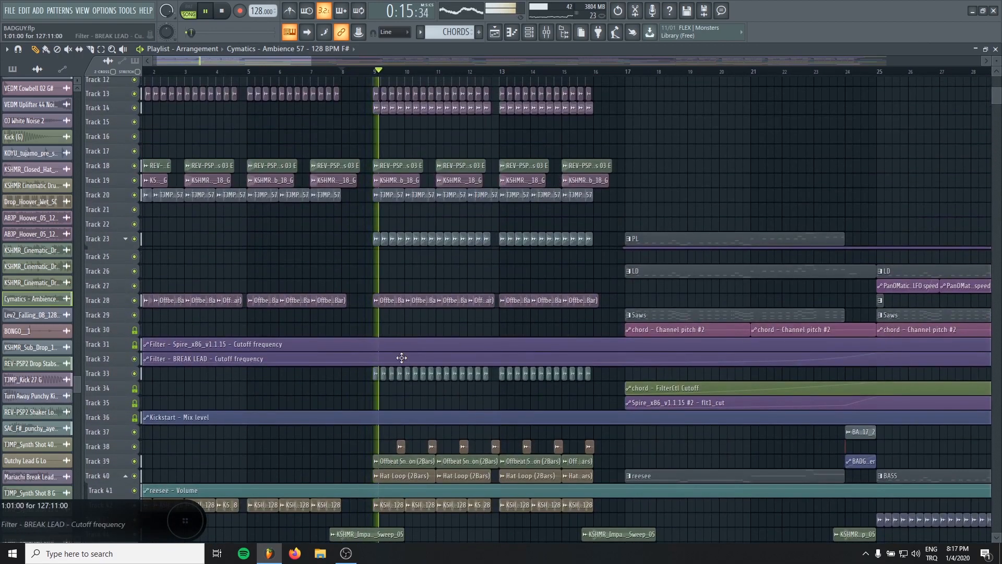
scroll(441, 308, up, 4)
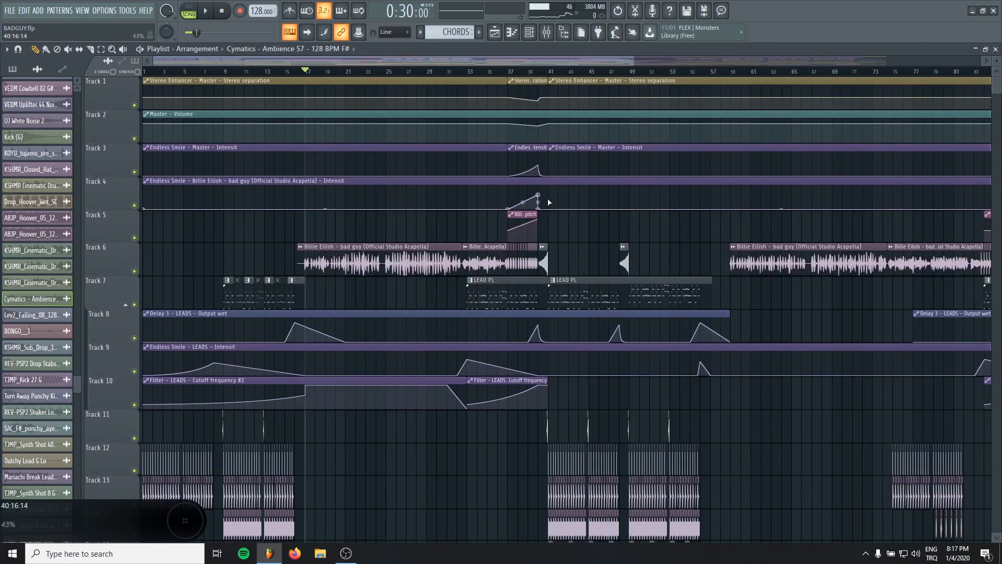
- Solo the Billie Eilish - bad guy acapella on Track 6 and play it from bar 17
scroll(520, 260, down, 2)
scroll(501, 151, down, 3)
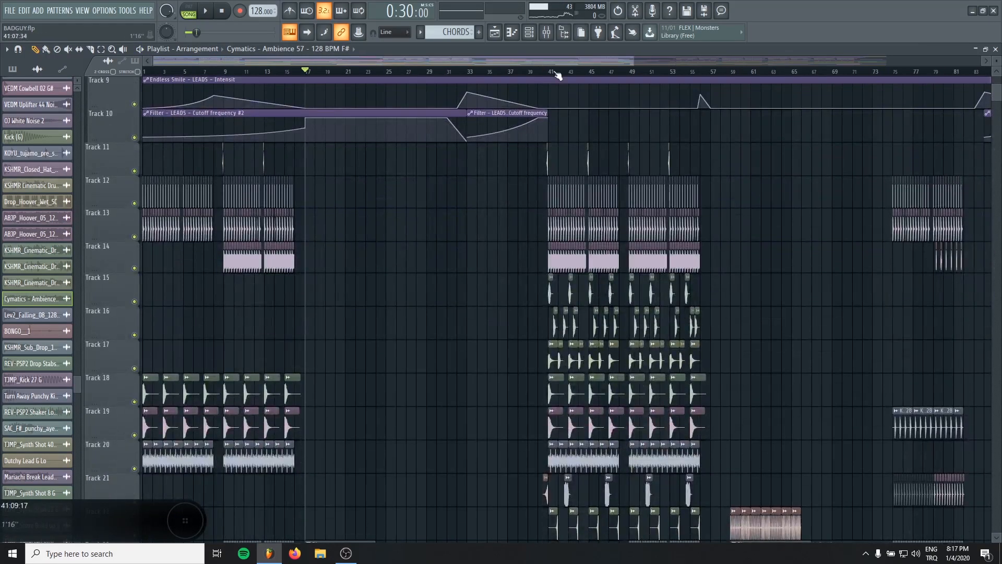
scroll(405, 327, down, 6)
scroll(250, 264, up, 3)
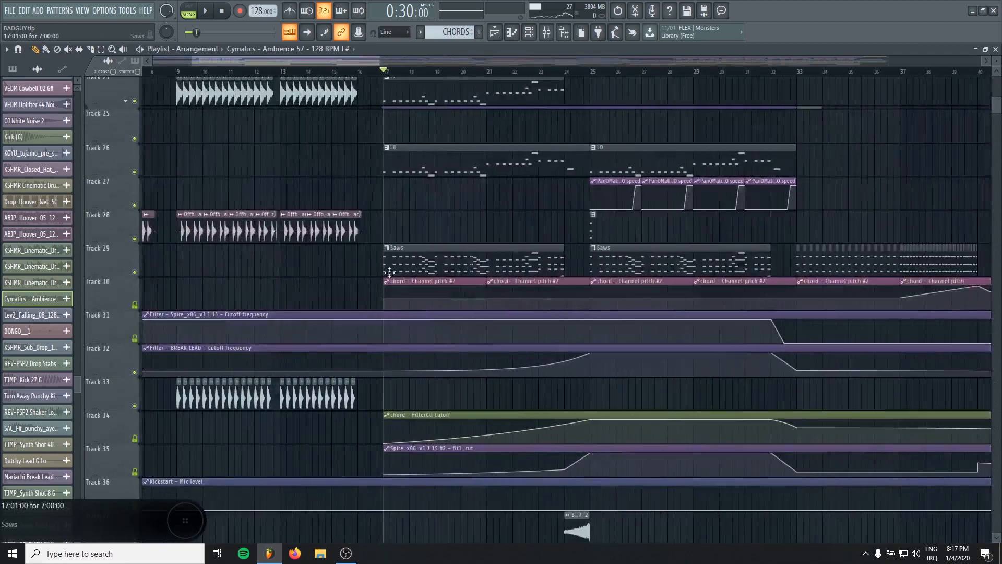
scroll(292, 240, up, 10)
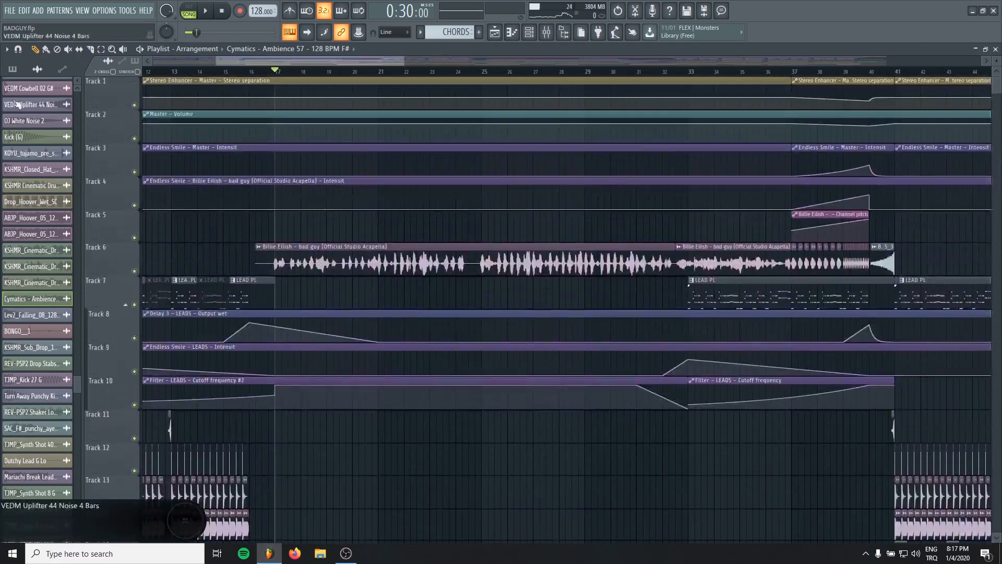
right_click(134, 271)
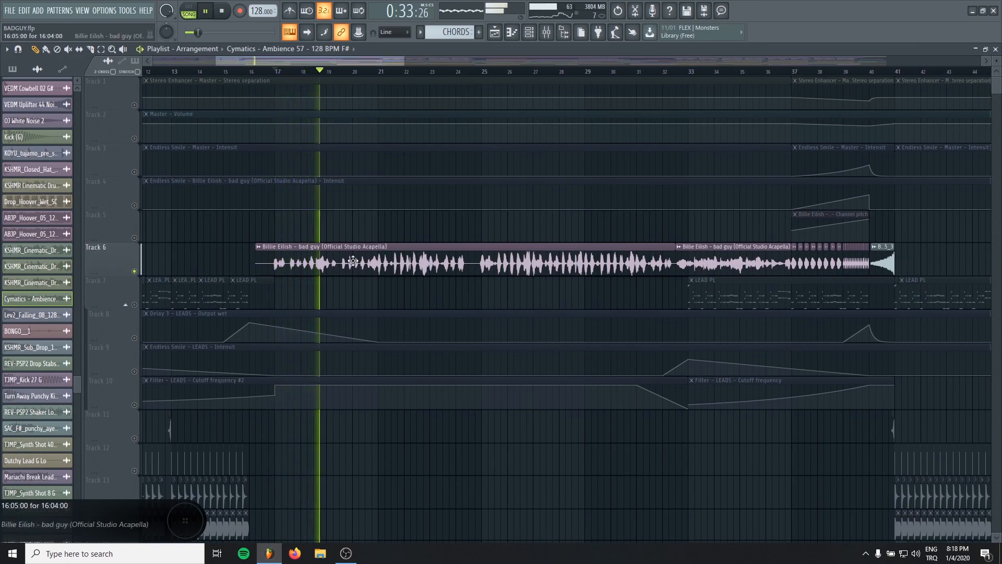
key(space)
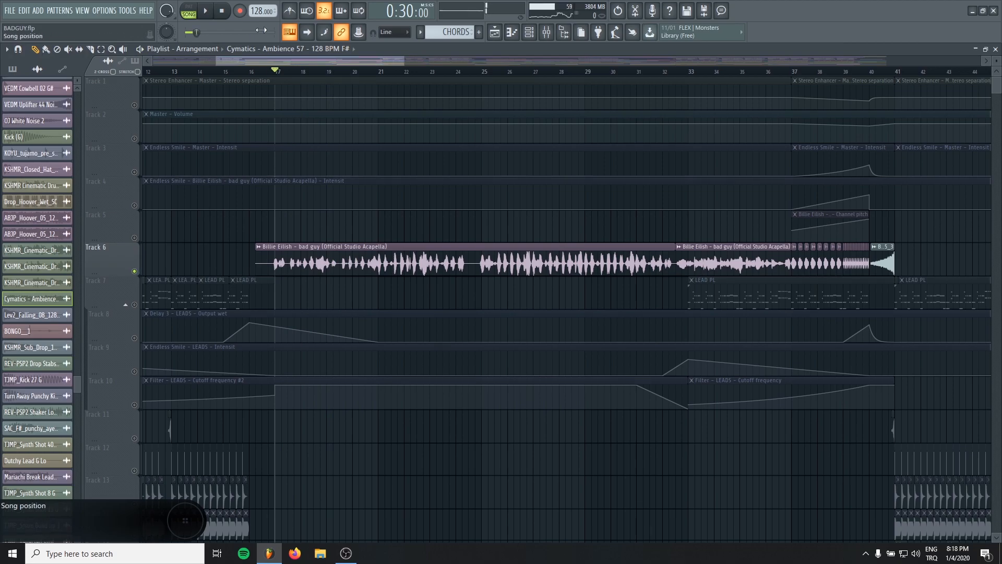
- Open the mixer track of the bad guy acapella and inspect its Butch Vig Vocals Stereo effect
double_click(334, 255)
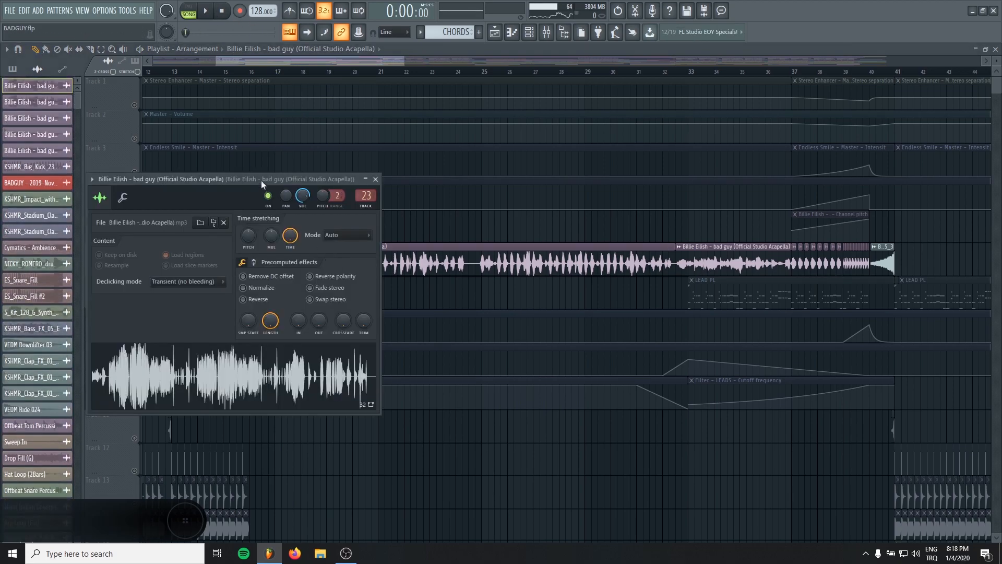
double_click(366, 195)
click(376, 179)
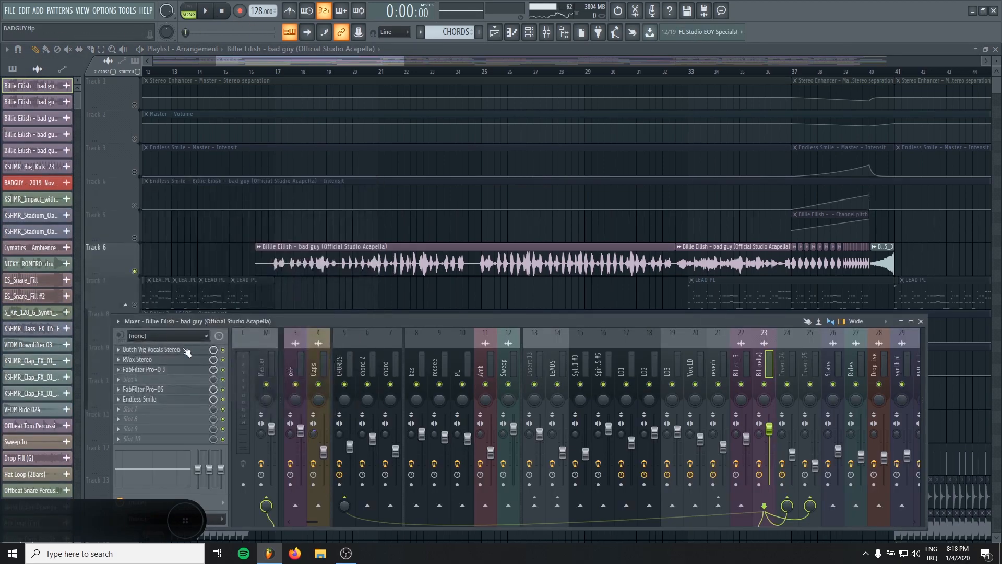
click(155, 351)
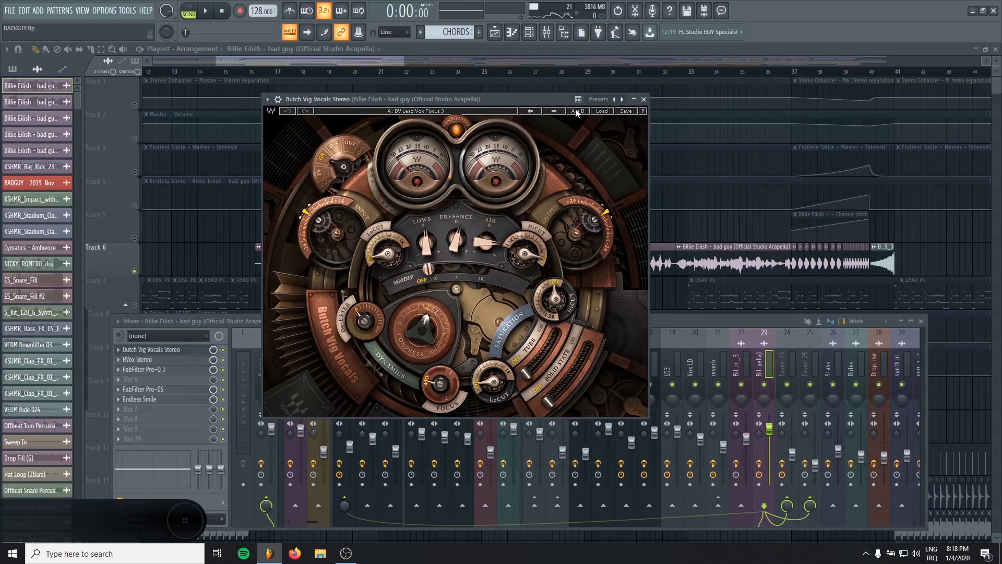
click(645, 99)
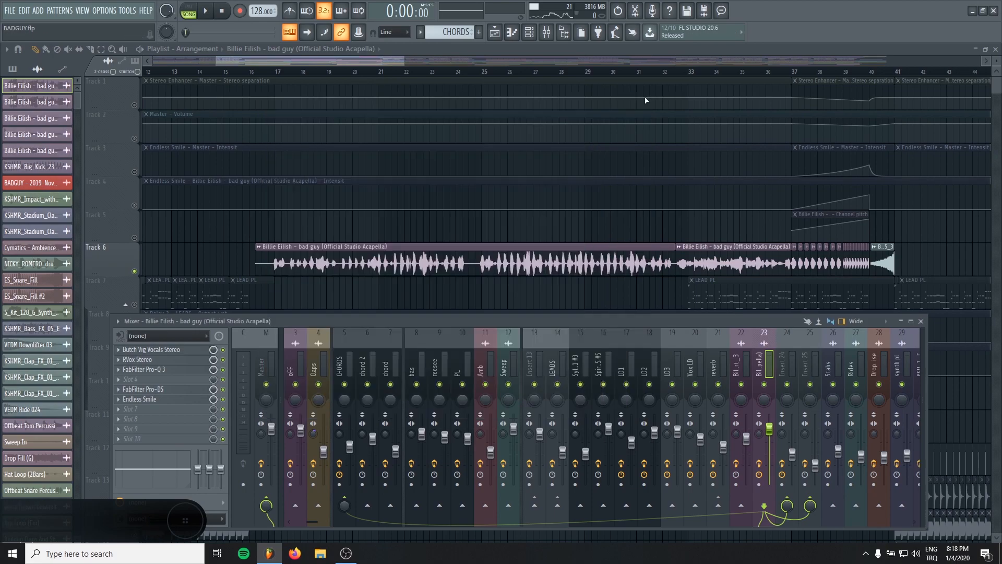
- Inspect the acapella's RVox, FabFilter Pro-Q 3 and FabFilter Pro-DS settings, leaving only the playlist open
click(137, 360)
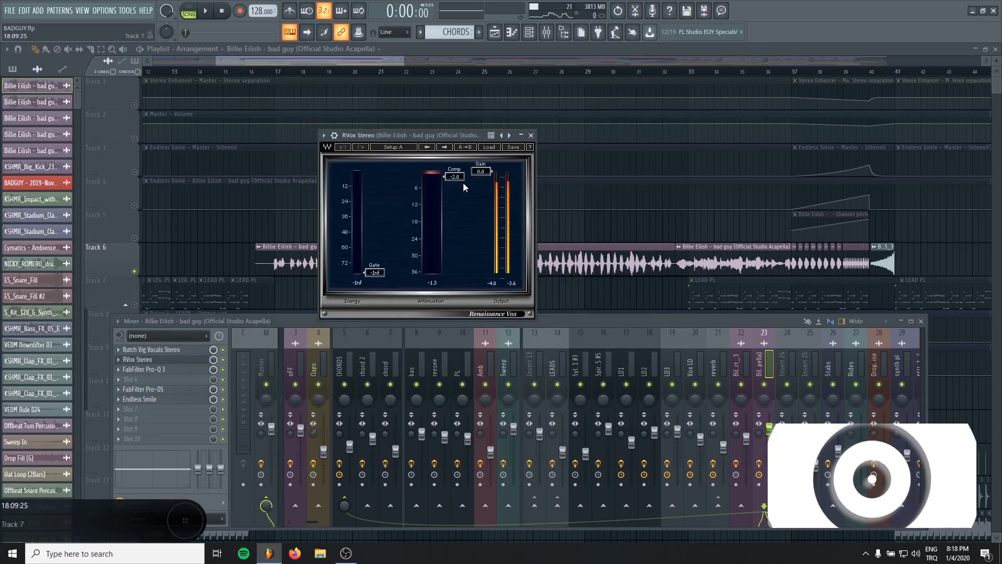
click(531, 135)
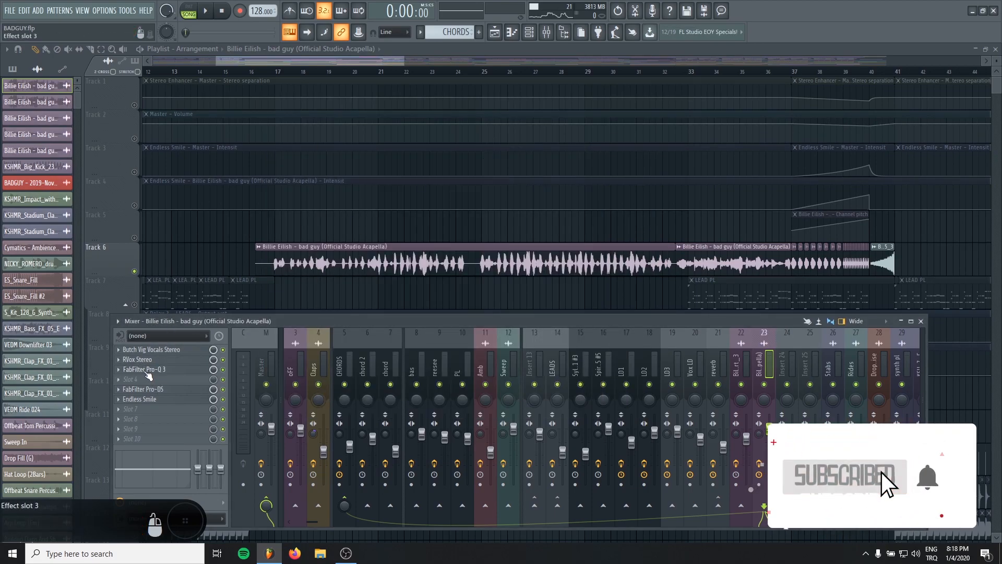
click(198, 369)
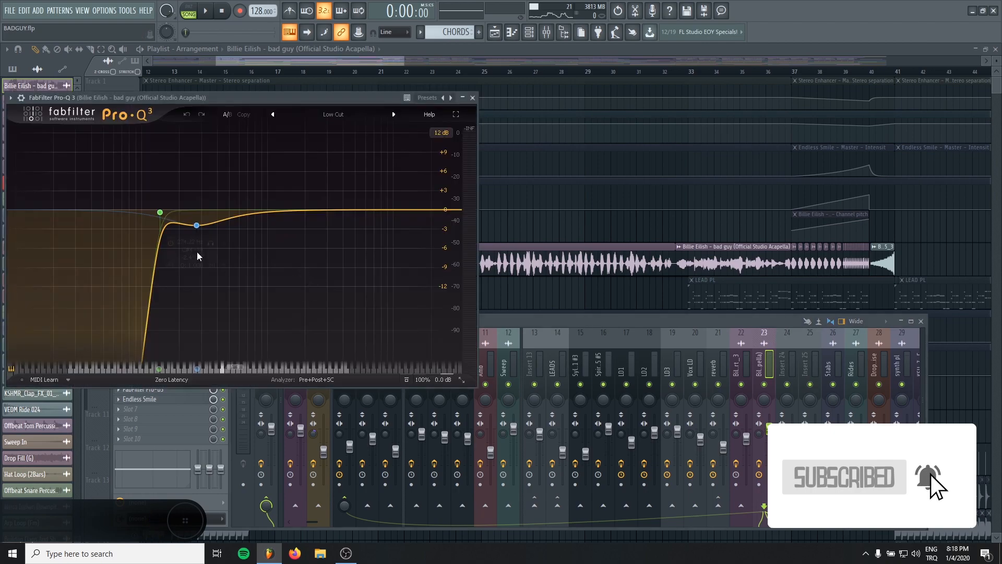
click(474, 99)
click(178, 390)
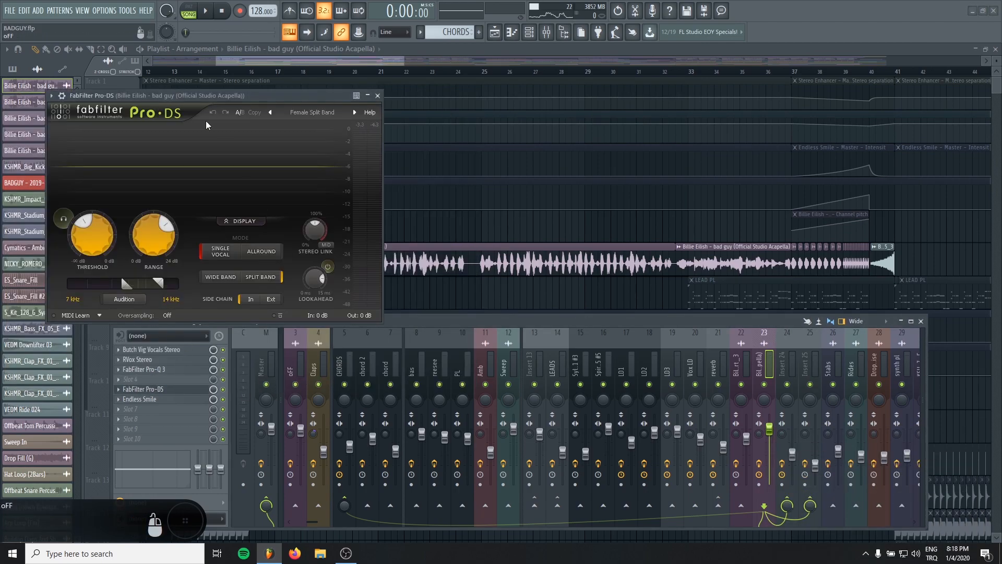
click(168, 392)
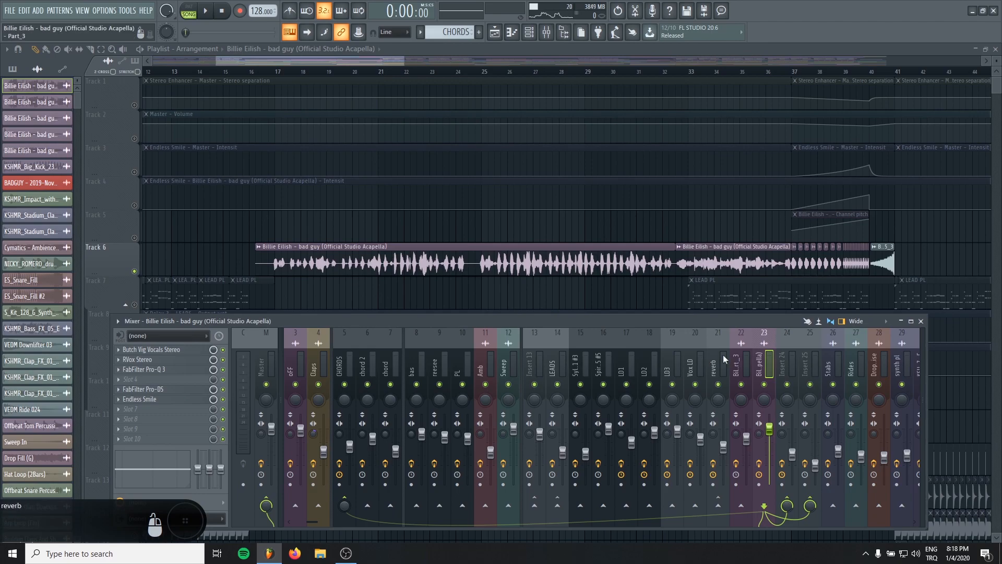
key(F9)
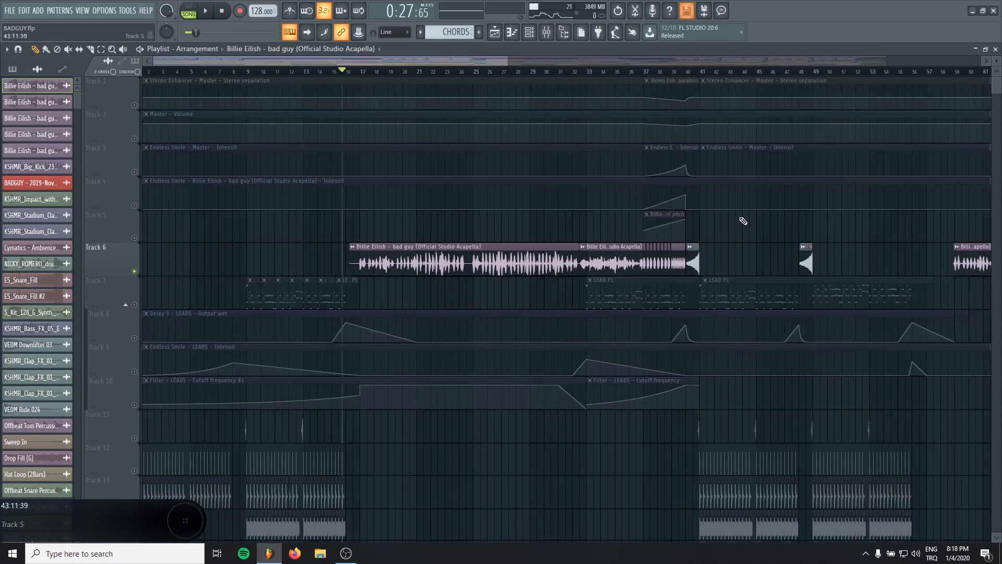
- Clear the acapella solo and play the full break arrangement from bar 17
scroll(743, 222, down, 1)
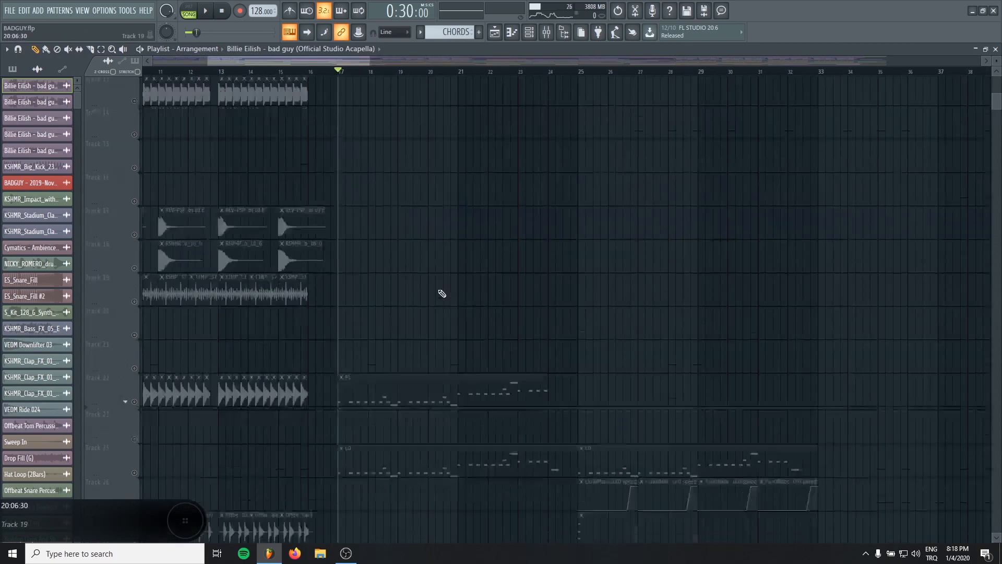
scroll(445, 278, down, 2)
scroll(313, 313, up, 5)
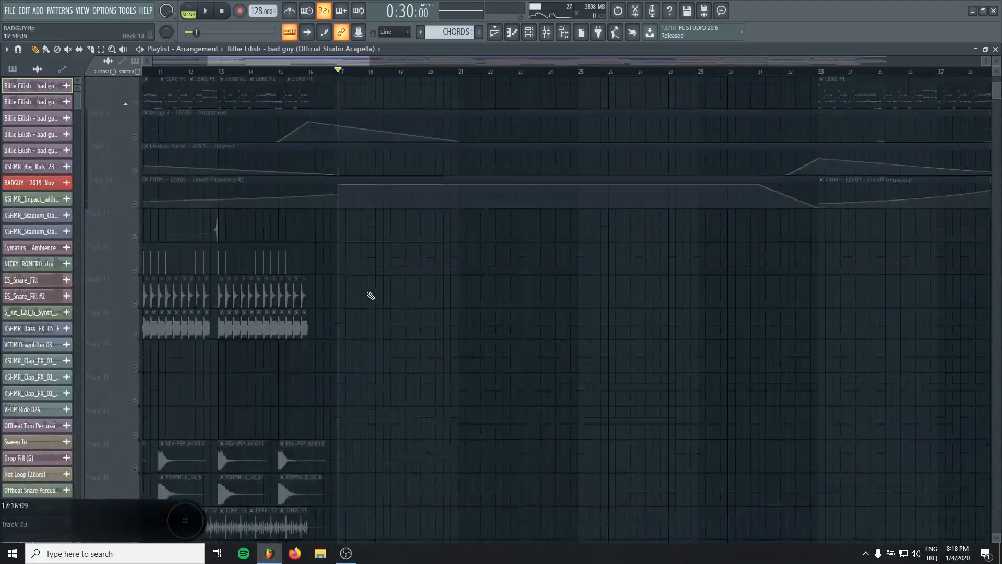
right_click(135, 272)
scroll(368, 361, down, 5)
key(space)
scroll(393, 306, down, 2)
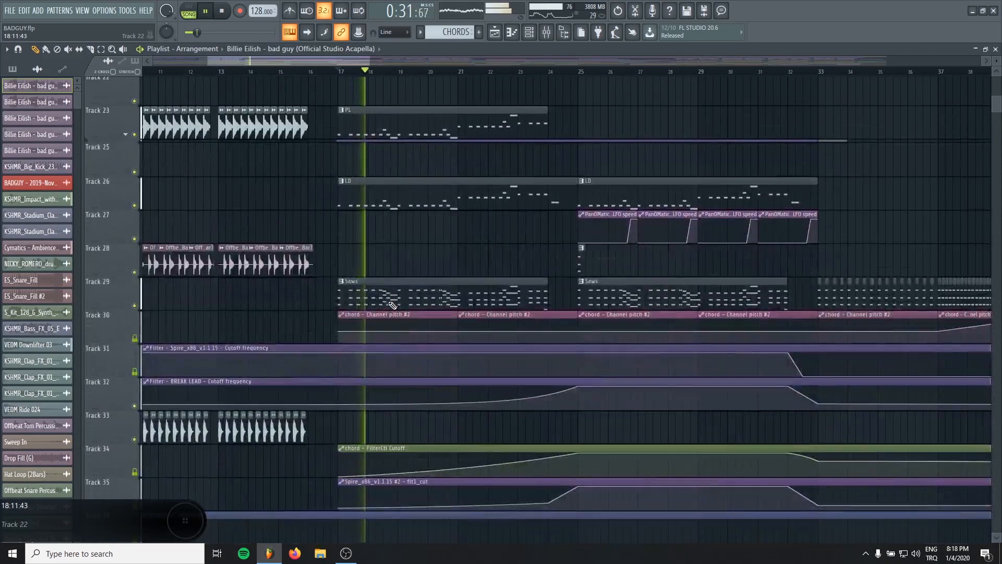
scroll(378, 214, up, 2)
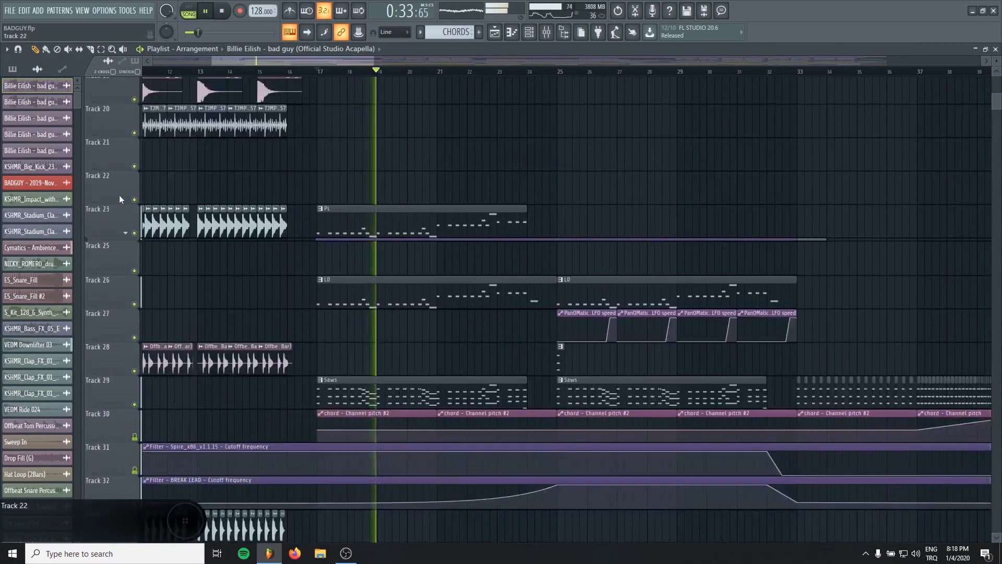
- Expand the Track 23 group, solo its PL pattern, and enable the PL cutoff frequency automation on Track 24 during playback
click(125, 233)
right_click(135, 233)
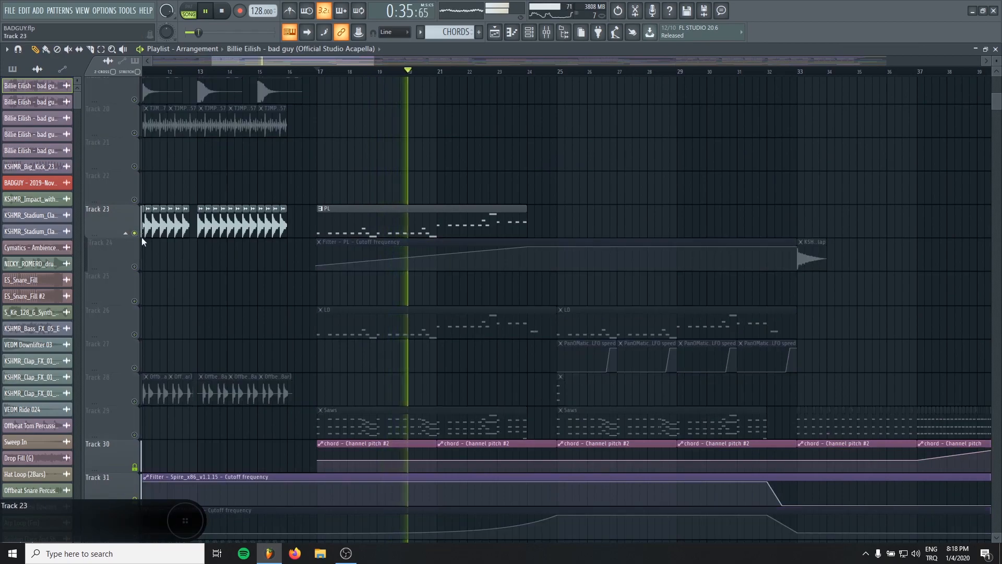
click(134, 266)
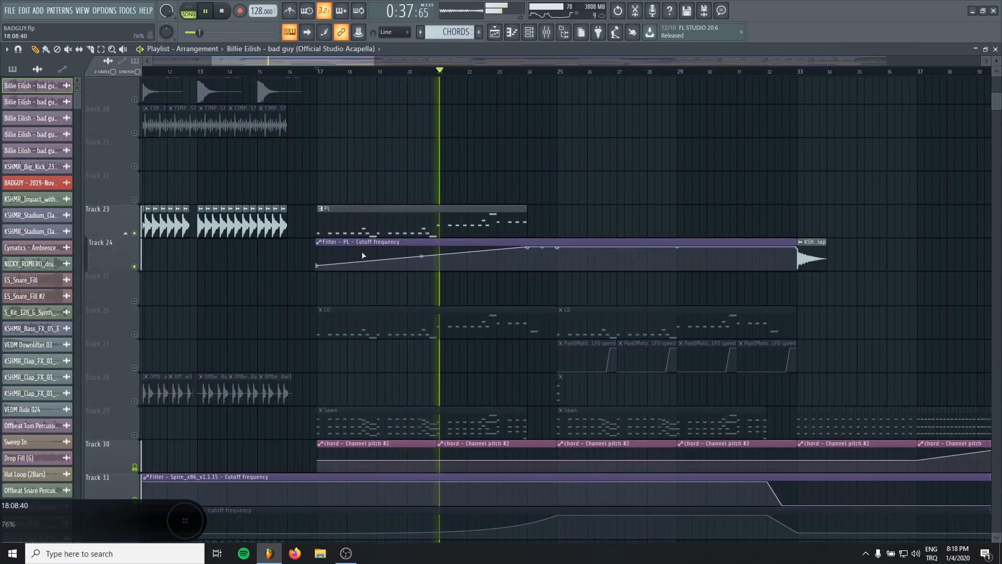
click(529, 32)
right_click(494, 105)
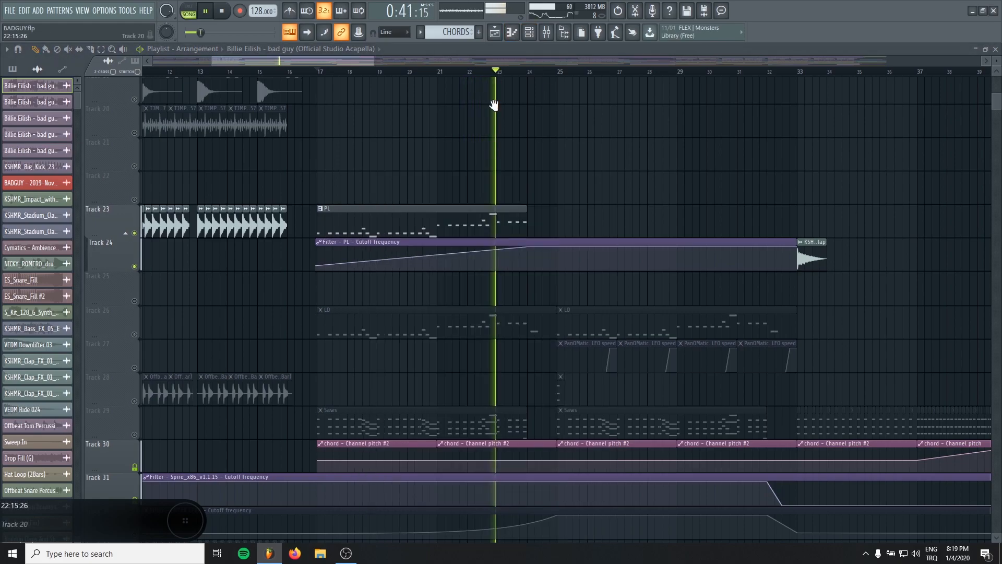
- Show the PL pattern's VPS Avenger #3 channel and open its linked mixer track 10
double_click(456, 234)
key(Escape)
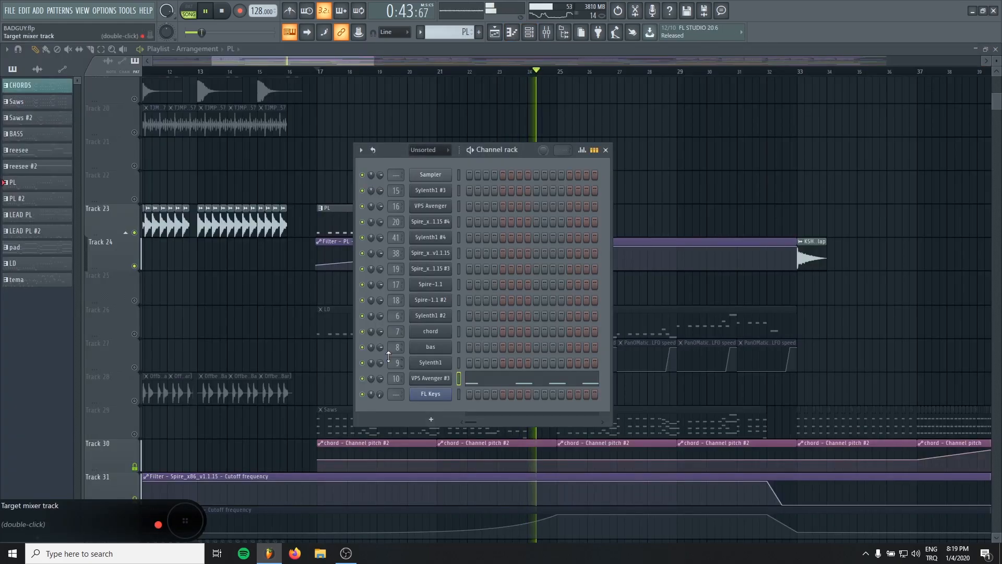
double_click(395, 378)
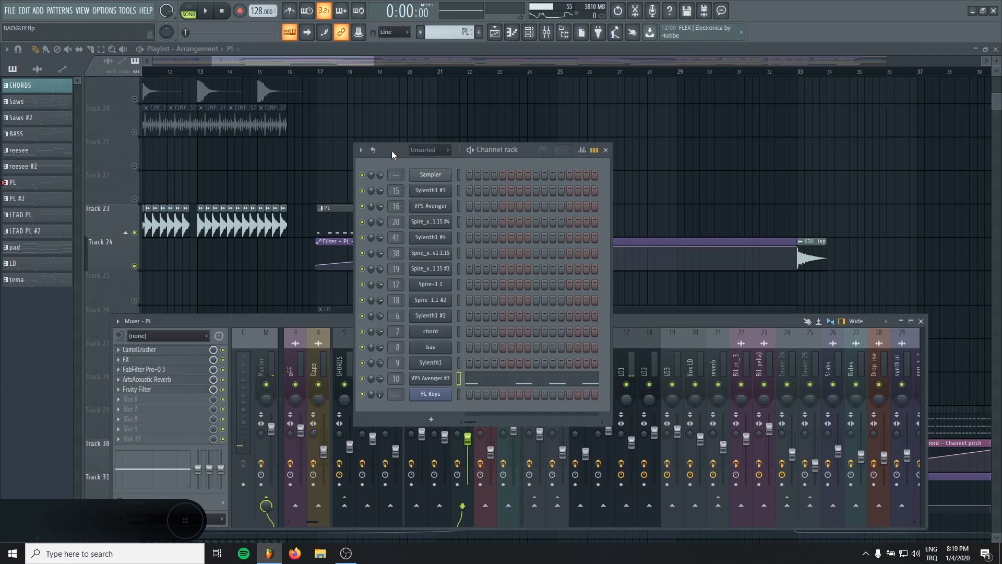
drag(394, 152, 458, 132)
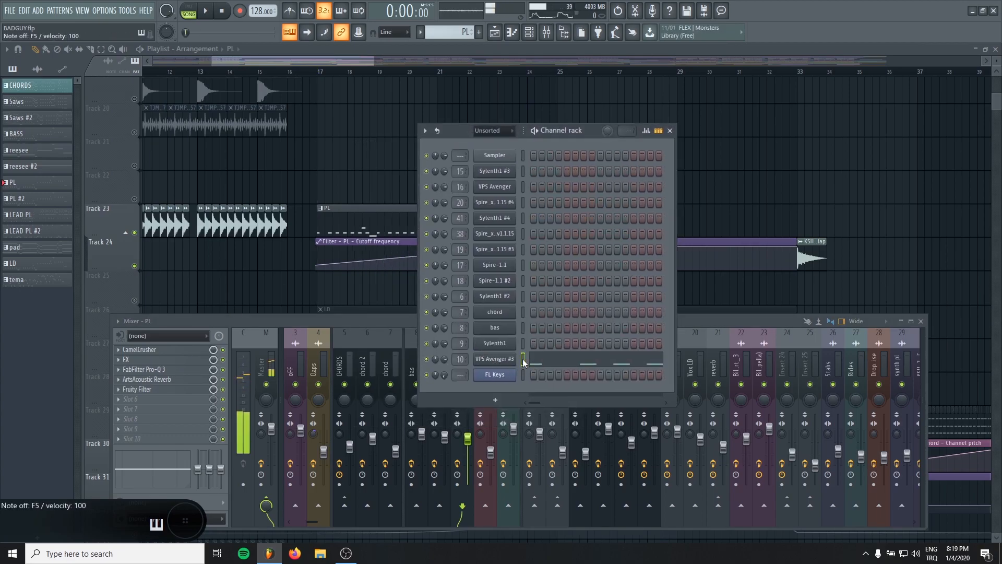
click(352, 322)
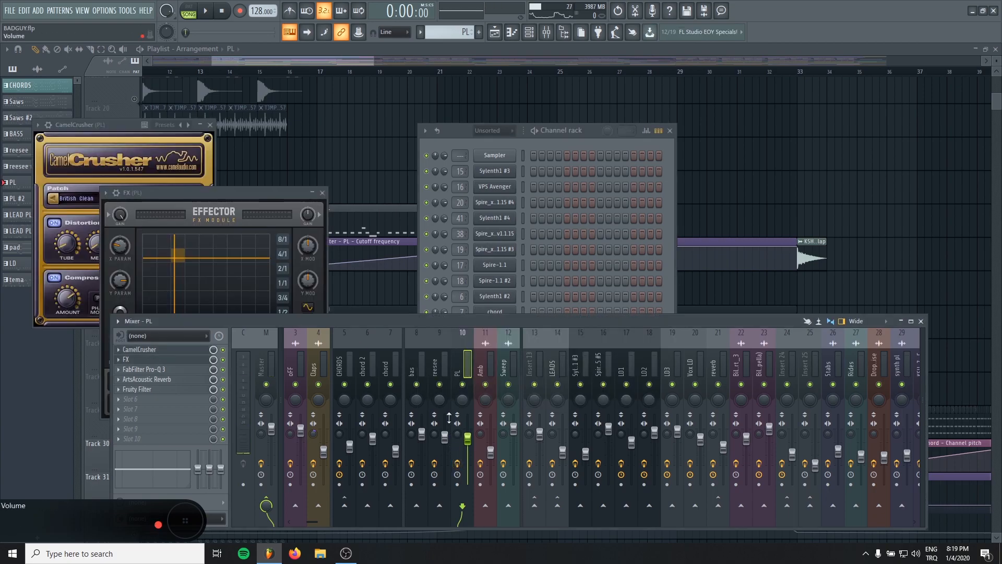
- Examine the Effector FX module on the PL mixer track, closing the plugin windows and returning to the playlist
click(323, 193)
click(211, 125)
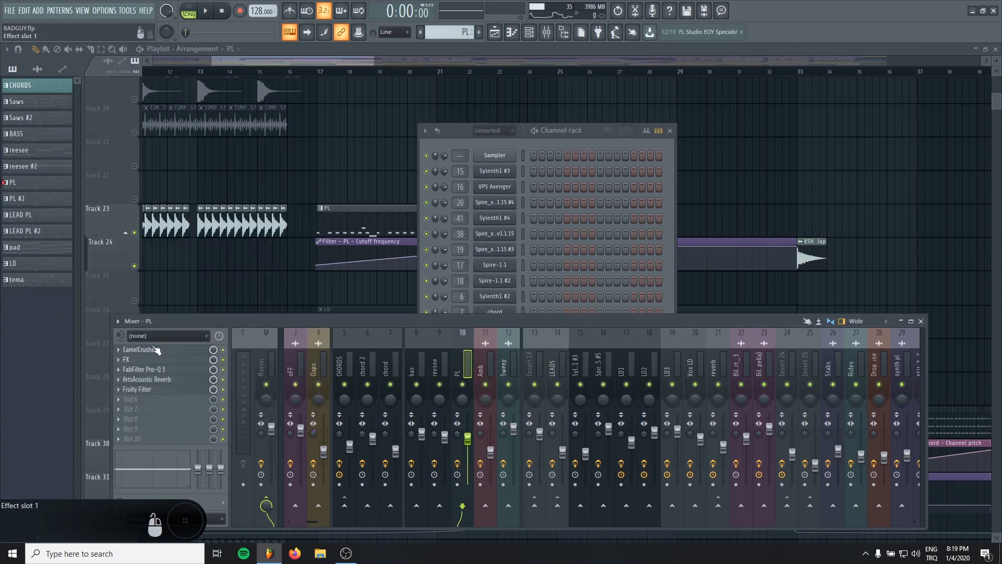
click(151, 361)
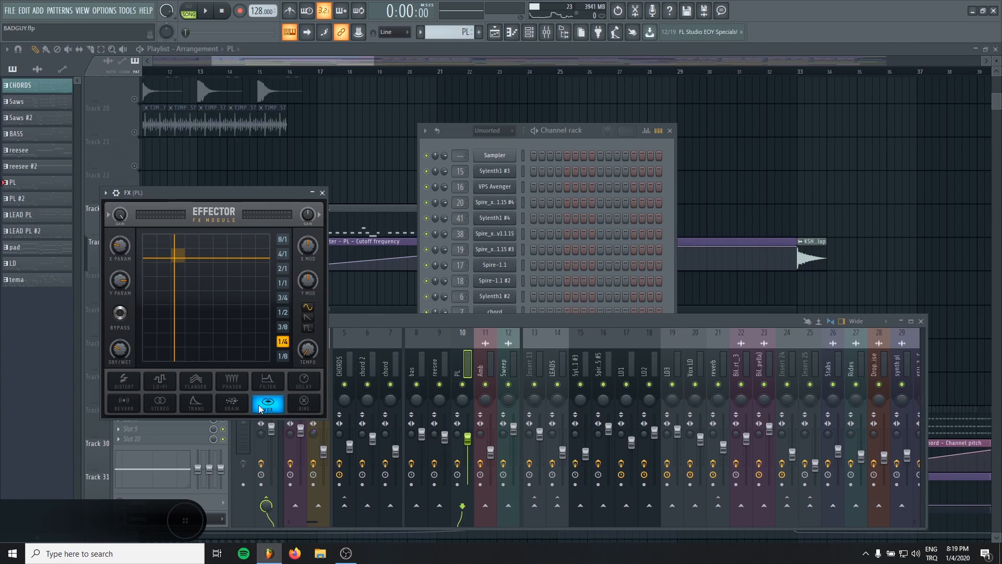
click(323, 193)
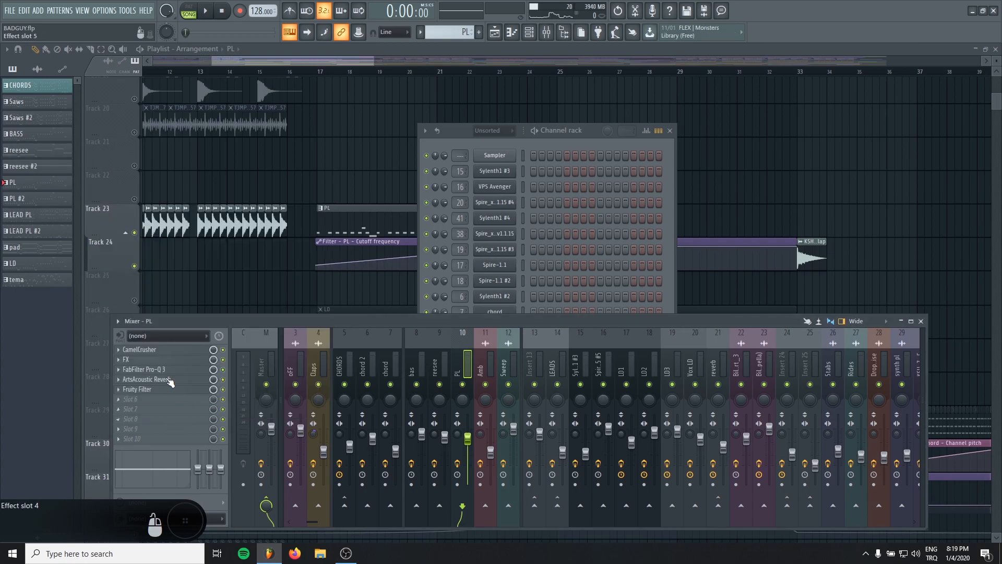
click(327, 250)
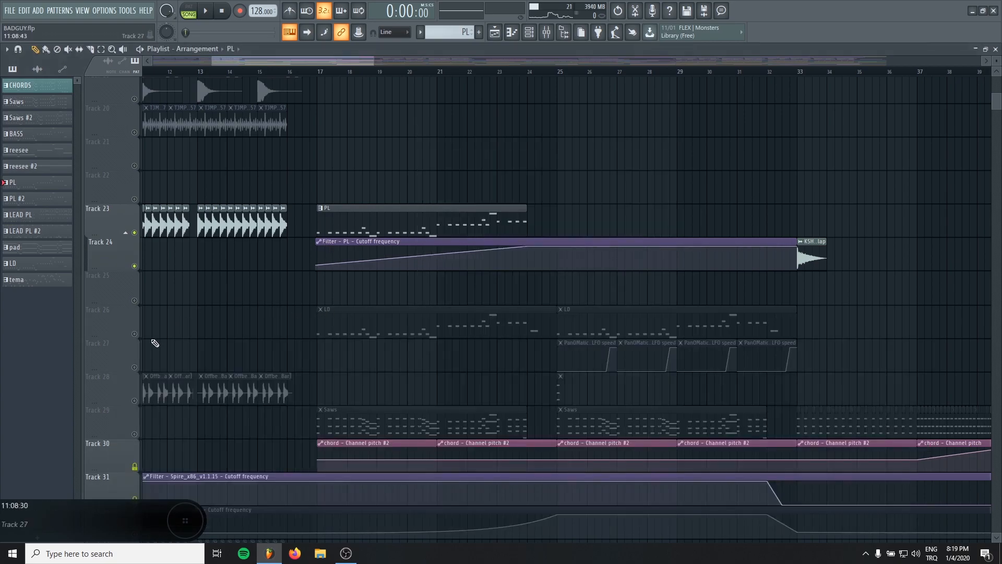
- Solo the LD pattern on Track 26, move the song position to bar 17, and enable the PanOMatic LFO speed automation on Track 27
right_click(135, 334)
click(321, 73)
scroll(322, 73, down, 3)
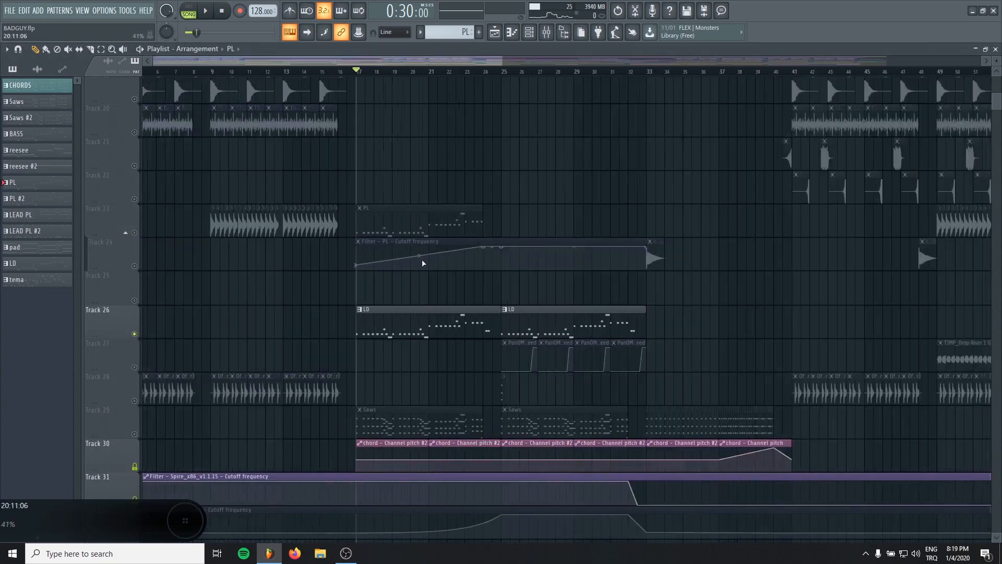
click(134, 367)
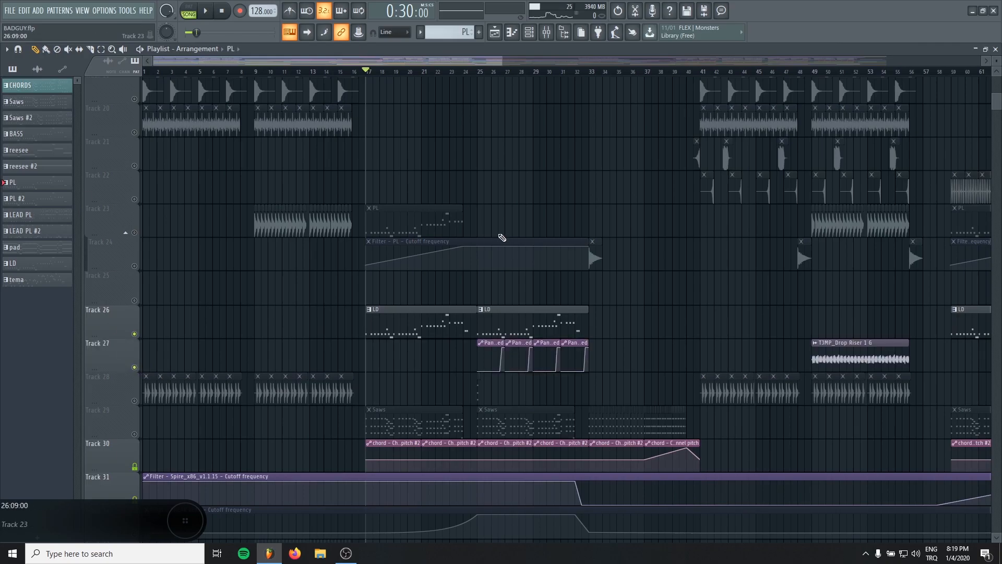
- Play the soloed LD lead from bar 17, skip ahead to bar 25, and clear the solo
scroll(440, 289, up, 4)
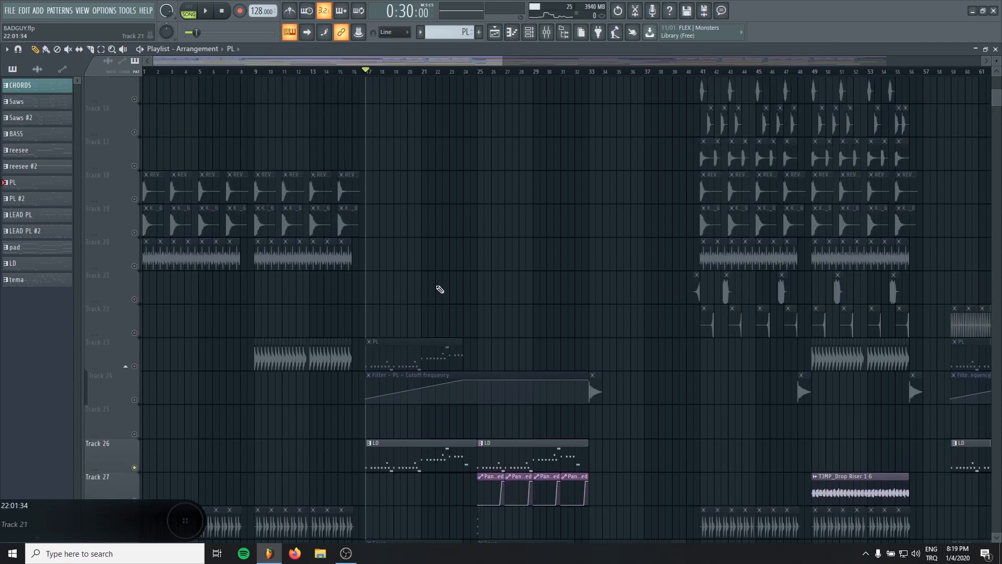
scroll(457, 319, down, 4)
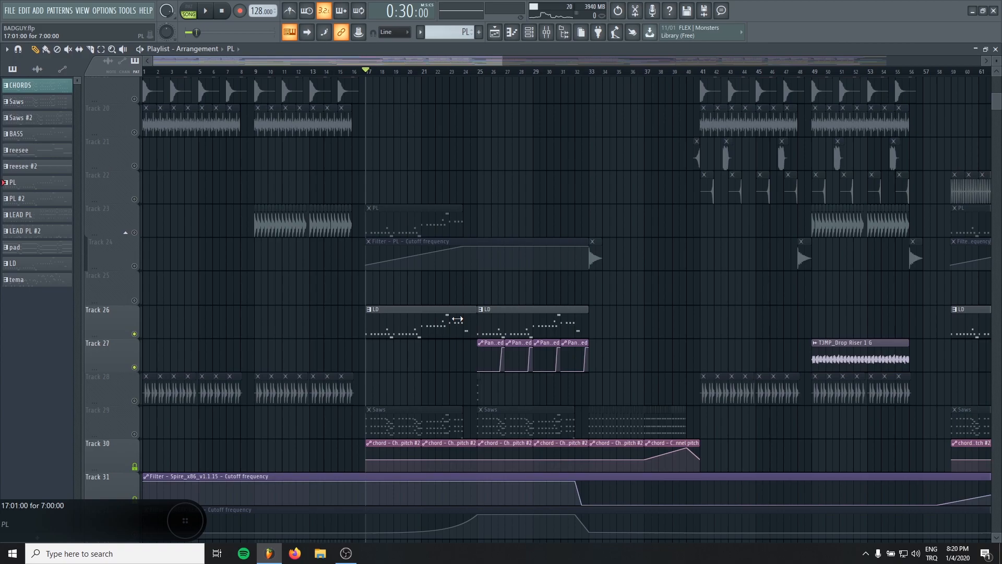
key(space)
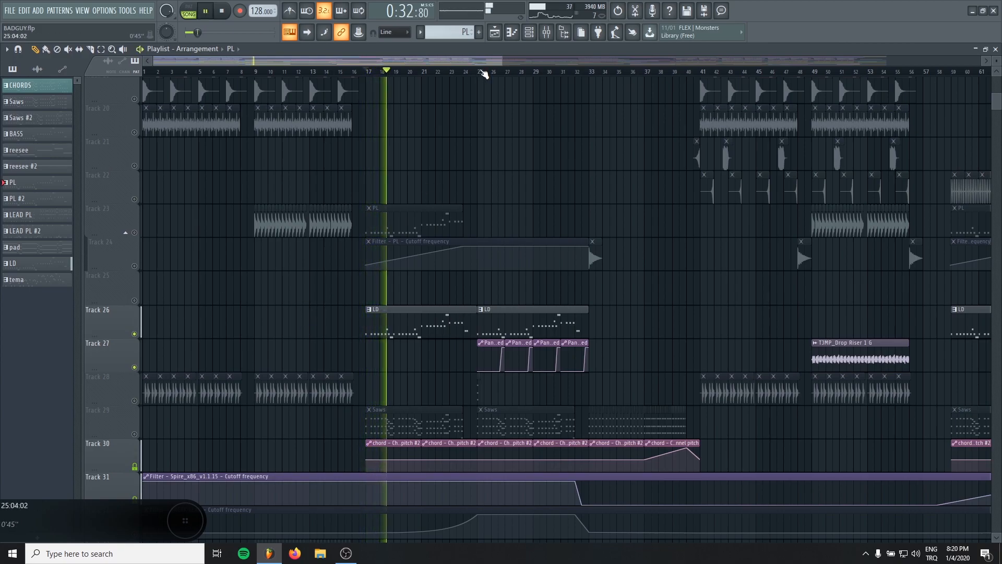
click(480, 72)
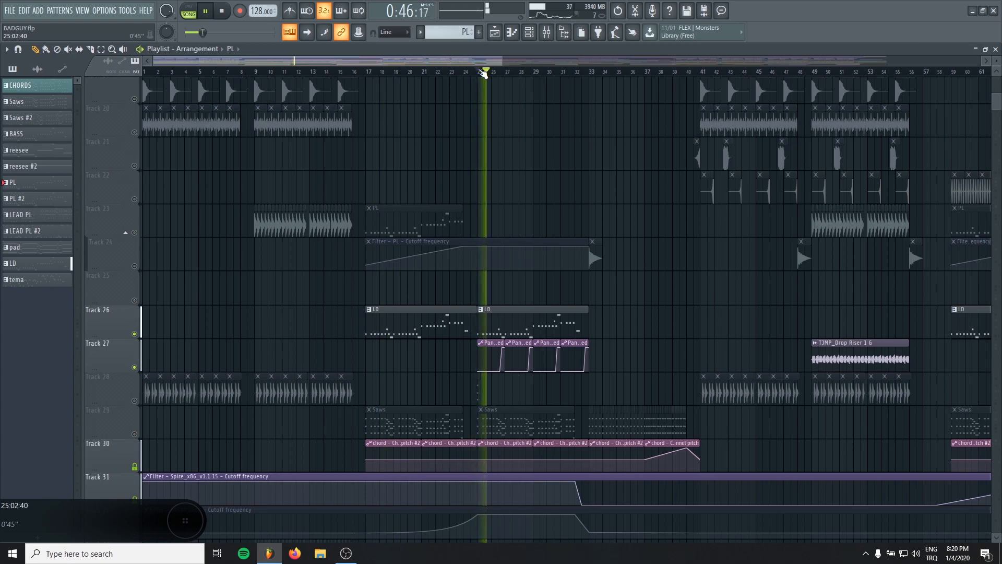
click(137, 335)
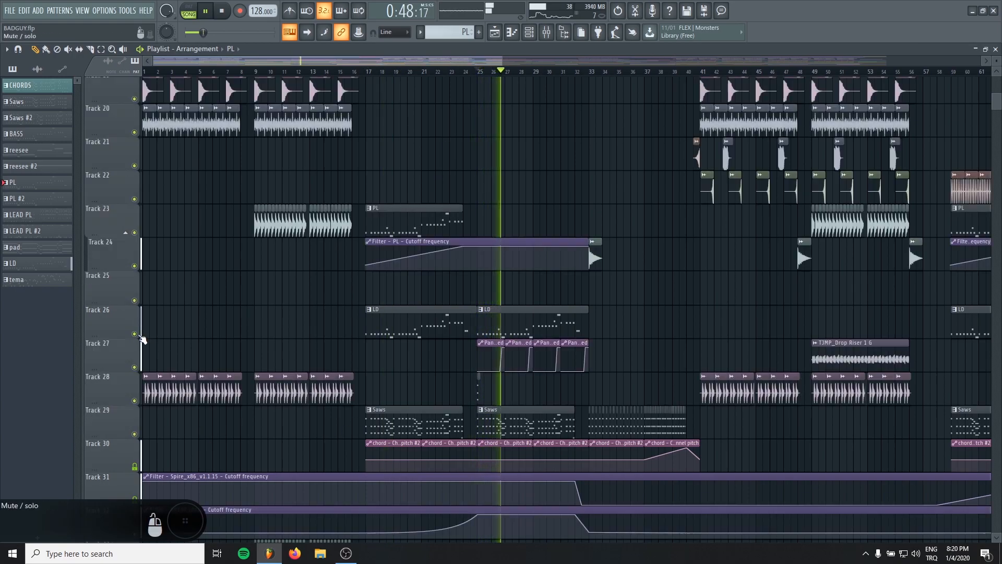
key(space)
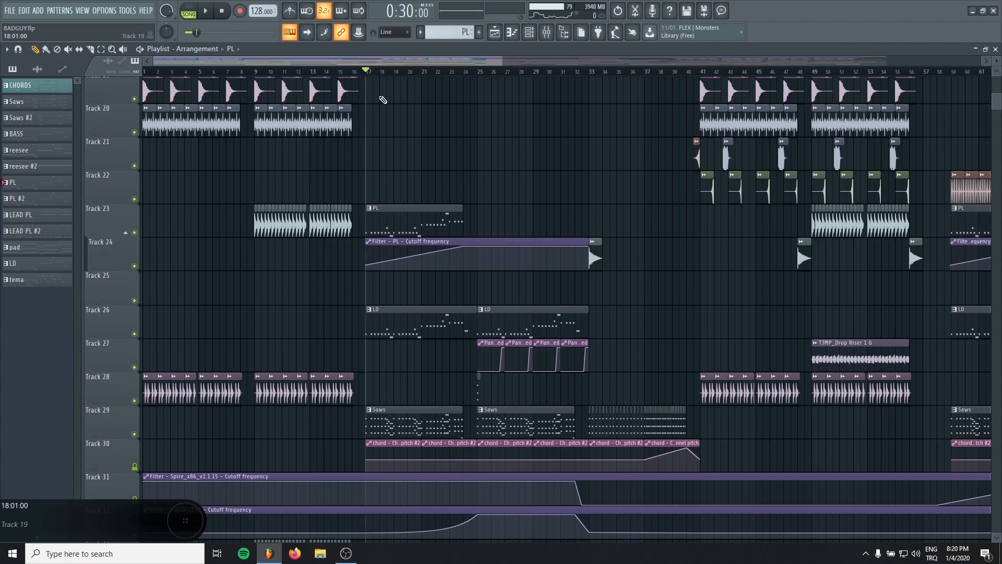
- Play the soloed Saws pattern on Track 29, lock the BREAK LEAD cutoff automation on Track 32 as active, and enable Track 33
scroll(138, 436, down, 3)
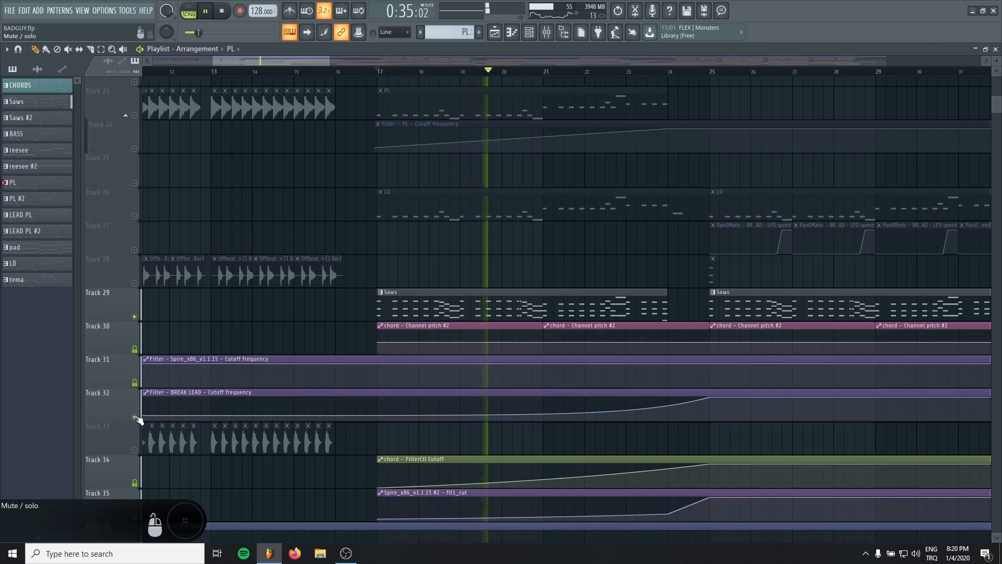
shift+click(135, 417)
click(136, 451)
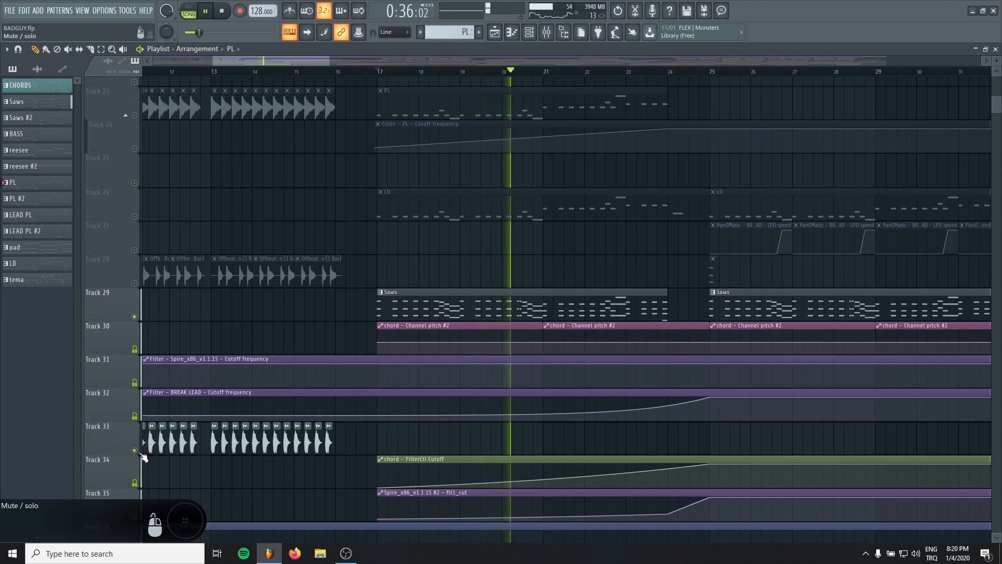
drag(346, 156, 250, 188)
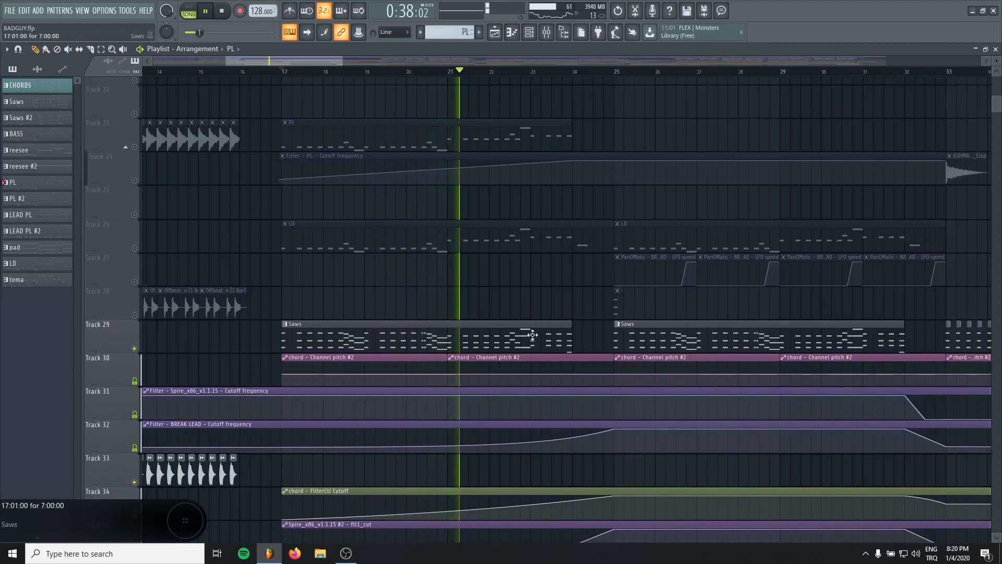
- Show the CHORDS mixer track's effects, return to the playlist, and stop the Saws playback
key(F9)
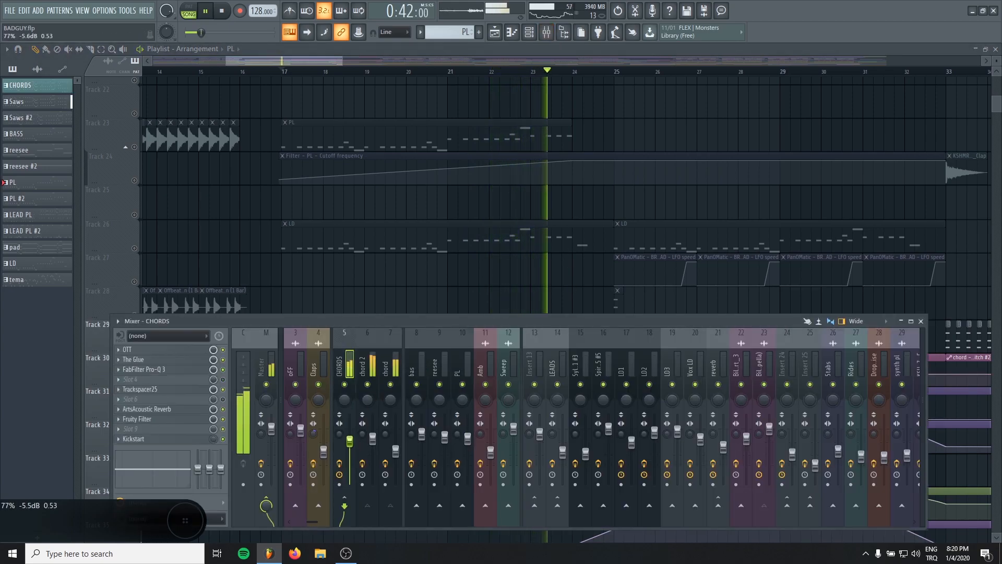
key(F9)
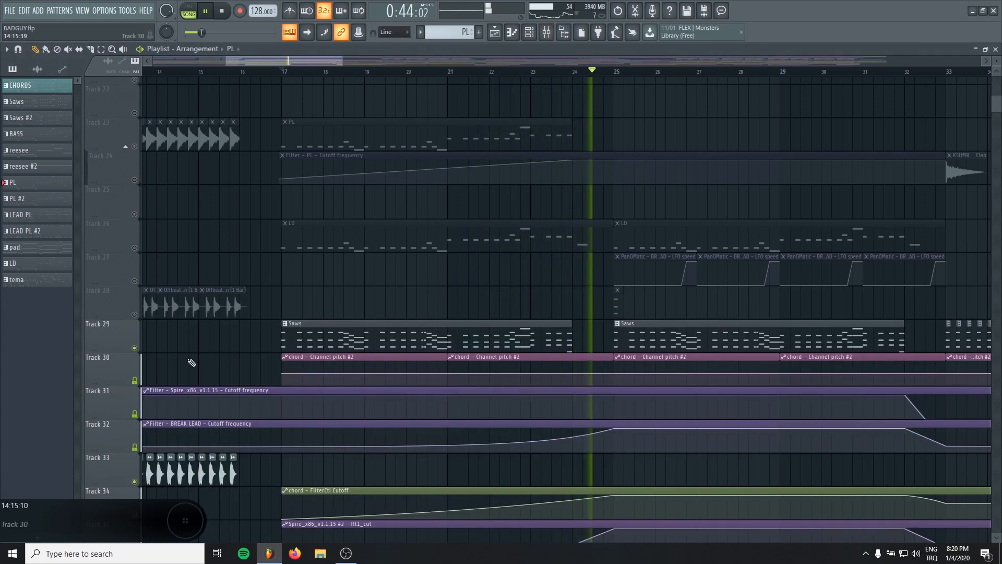
scroll(355, 322, down, 4)
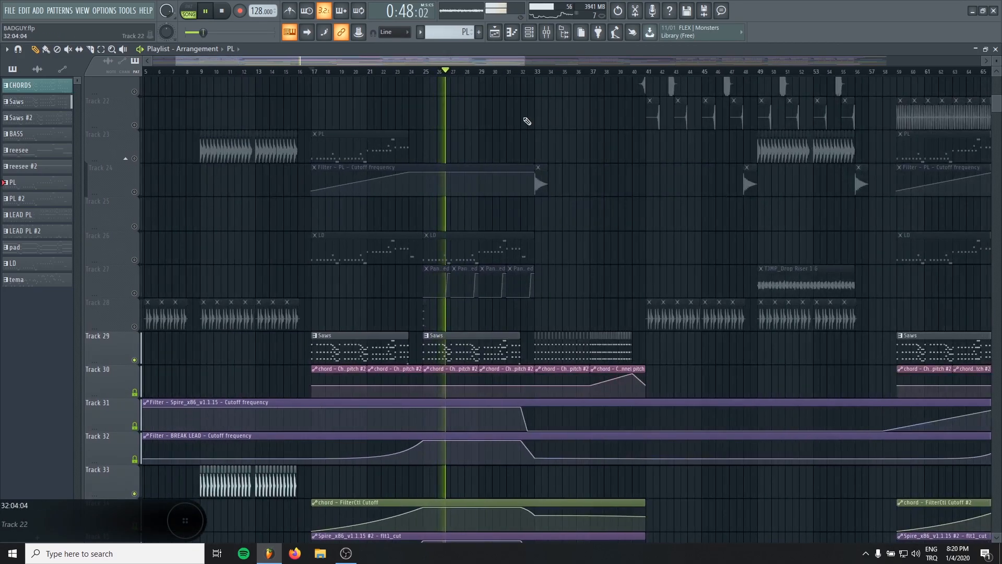
key(space)
- Solo Track 40, play its reesee and BASS patterns from bar 17 while showing the Sylenth1 channel, and stop at bar 25
scroll(140, 263, down, 5)
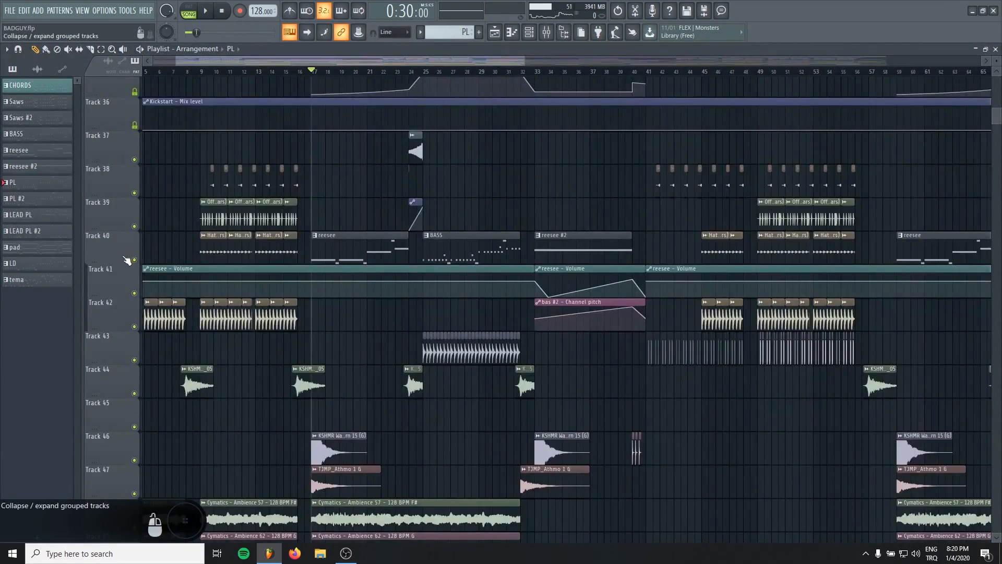
key(space)
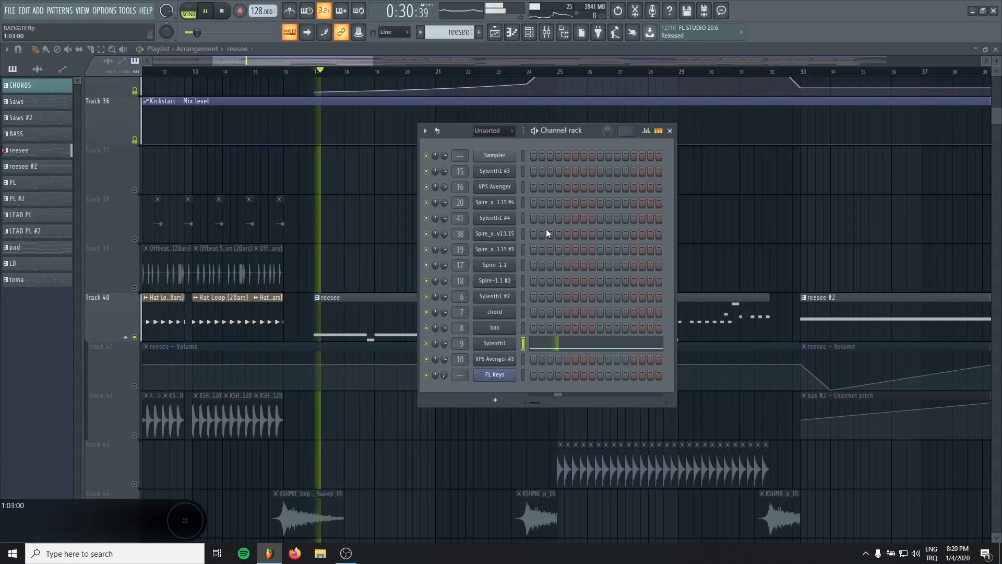
right_click(365, 211)
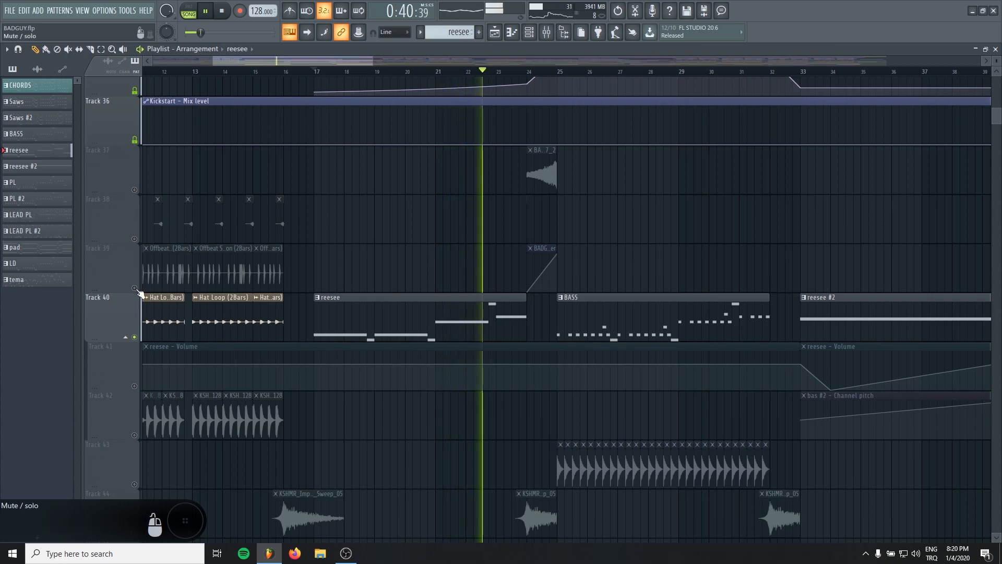
scroll(286, 383, down, 4)
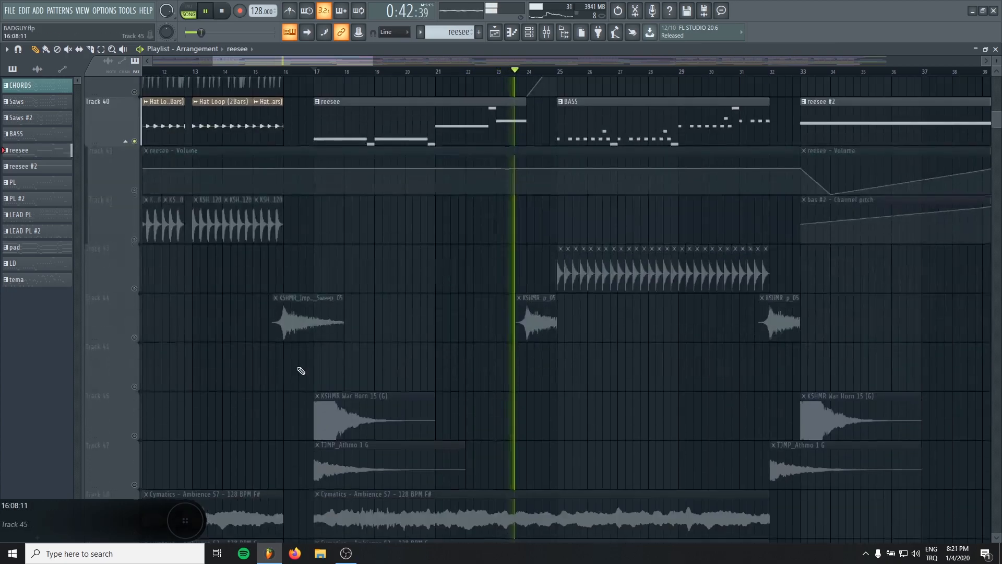
scroll(424, 308, up, 3)
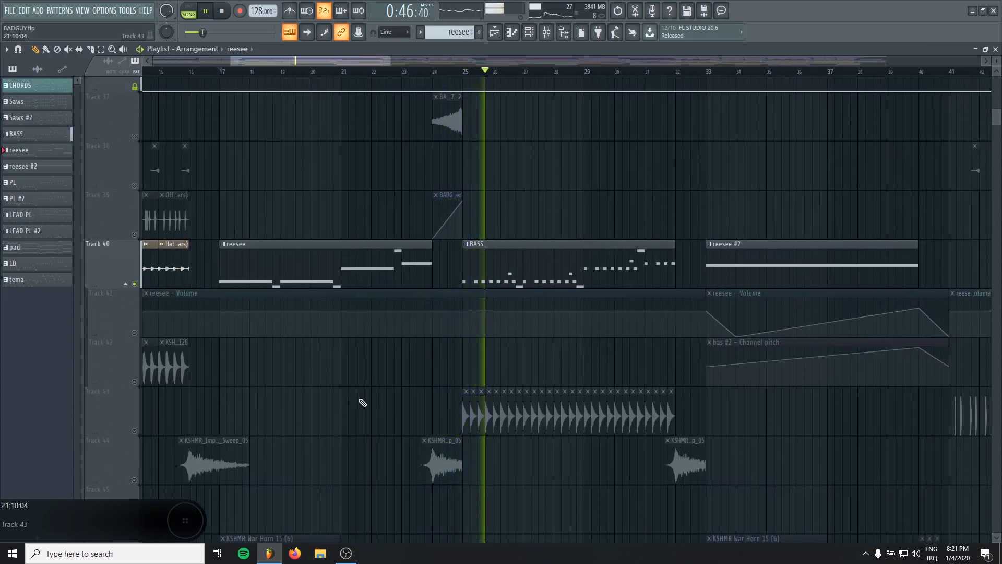
click(227, 10)
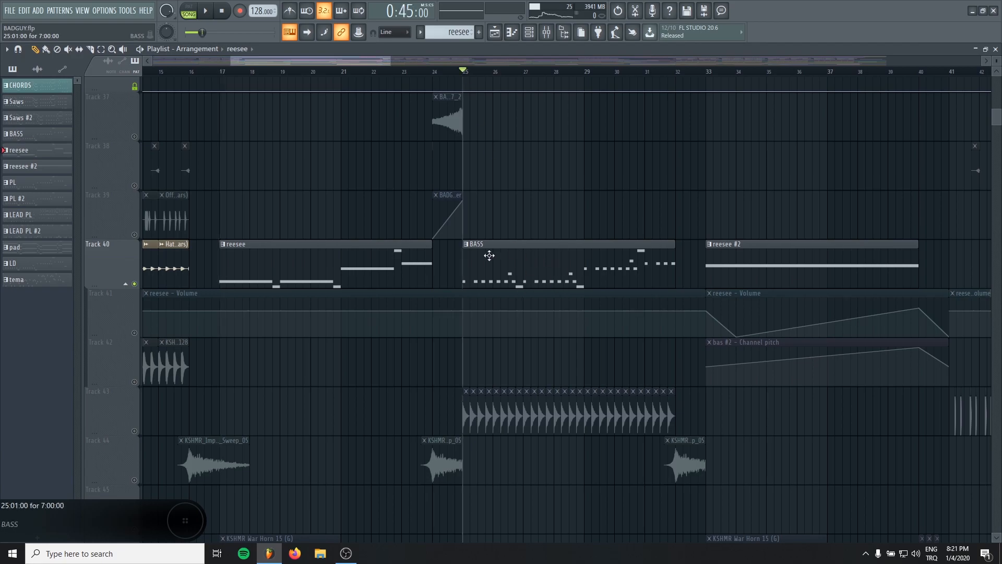
- Enable Tracks 26 to 32 alongside the bass, play the layers together from bar 25, stop, and clear the solo
scroll(409, 335, down, 3)
scroll(409, 335, up, 15)
key(space)
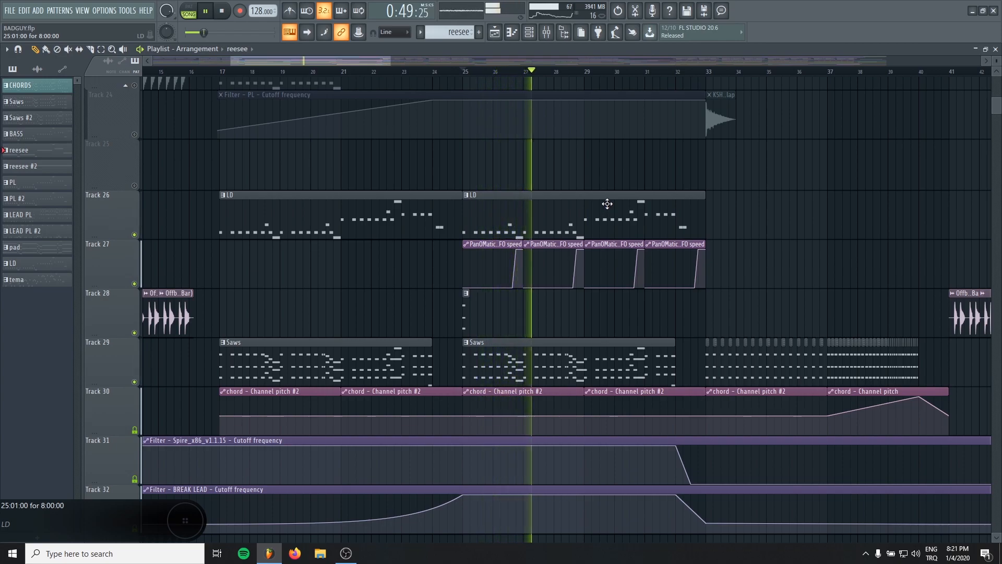
scroll(608, 206, down, 13)
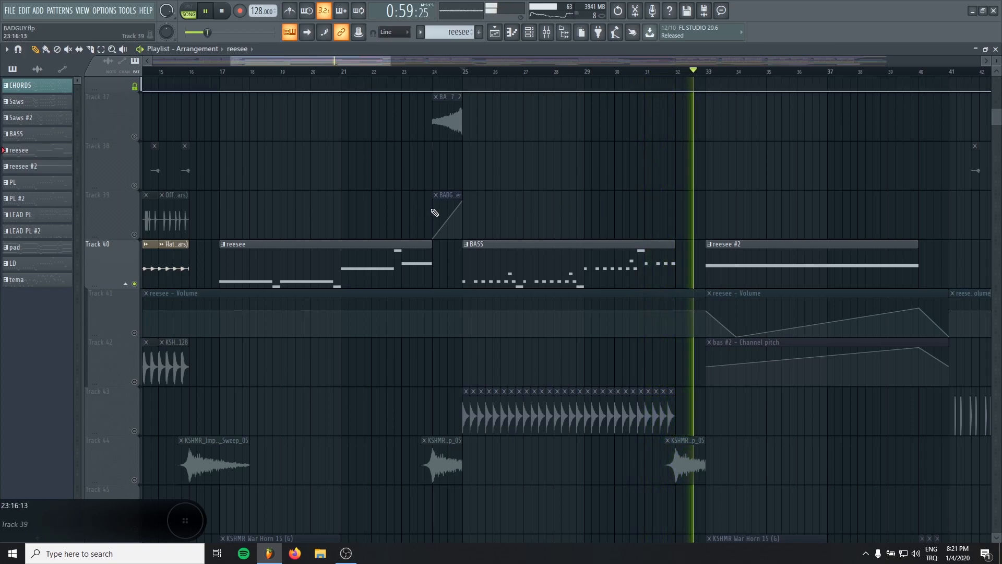
key(space)
right_click(134, 285)
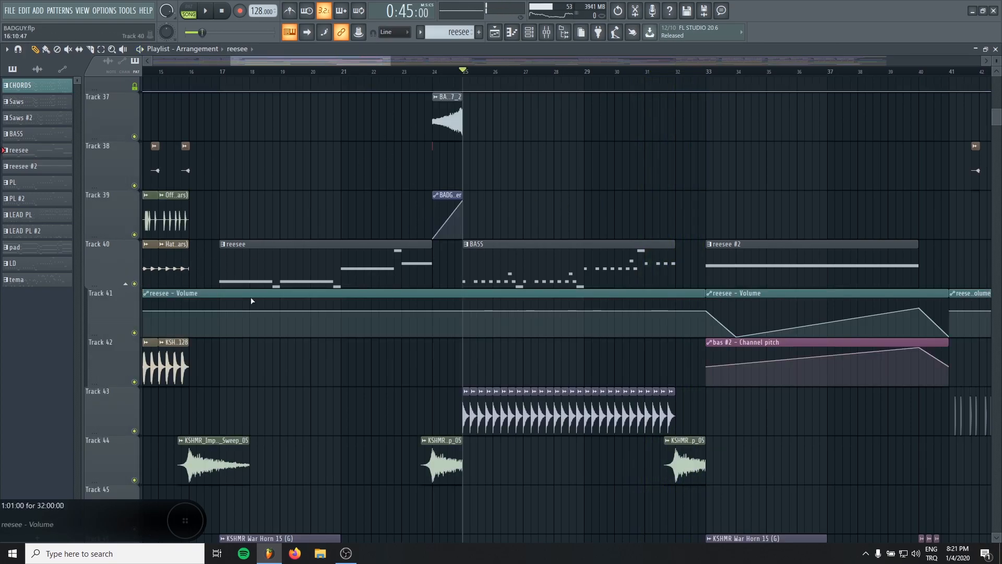
- Examine the sweep, War Horn, Athmo, Cymatics Ambience and uplifter clips on Tracks 44 to 69
scroll(411, 291, down, 10)
scroll(334, 248, up, 3)
scroll(789, 365, down, 3)
scroll(412, 334, up, 1)
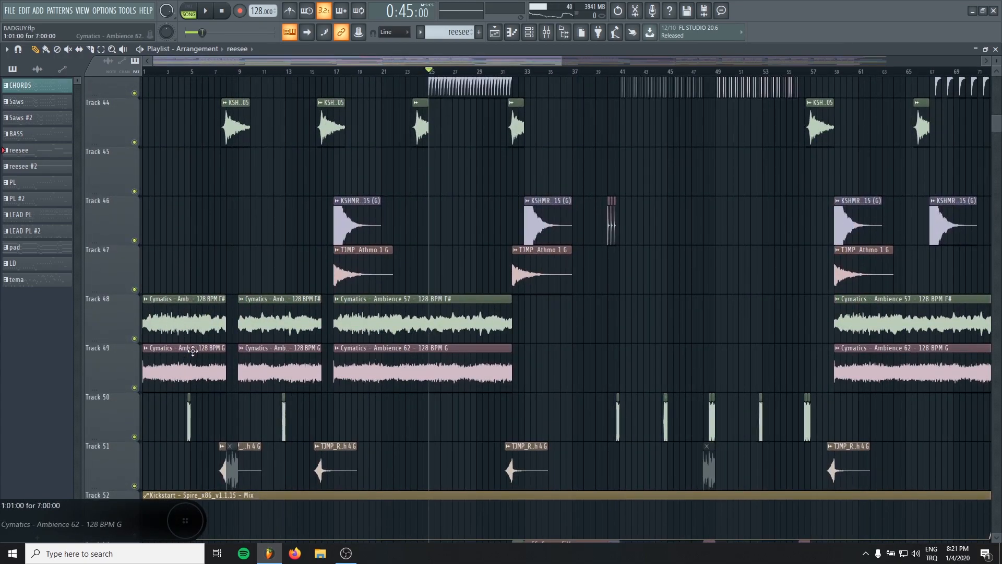
scroll(348, 223, up, 3)
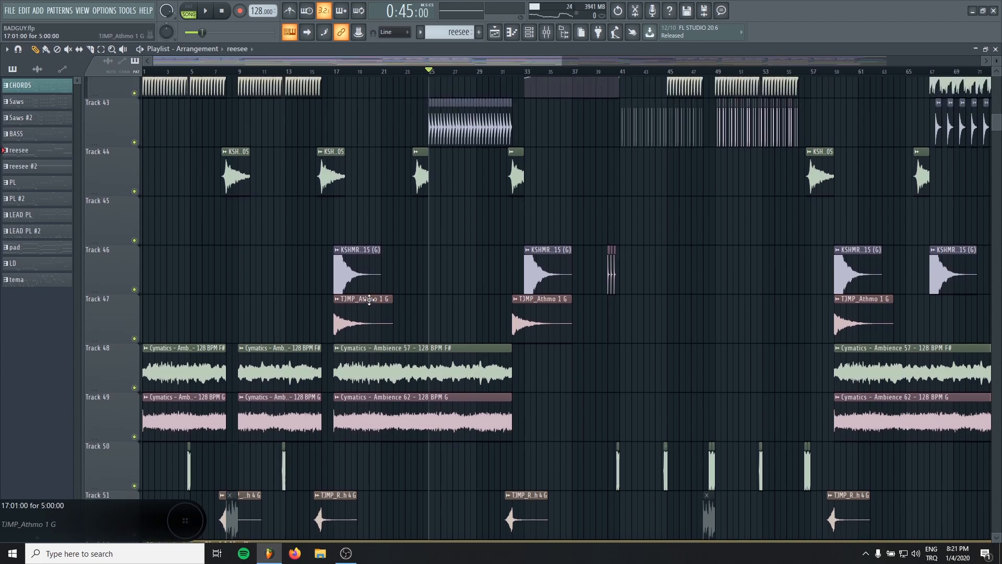
scroll(454, 232, down, 18)
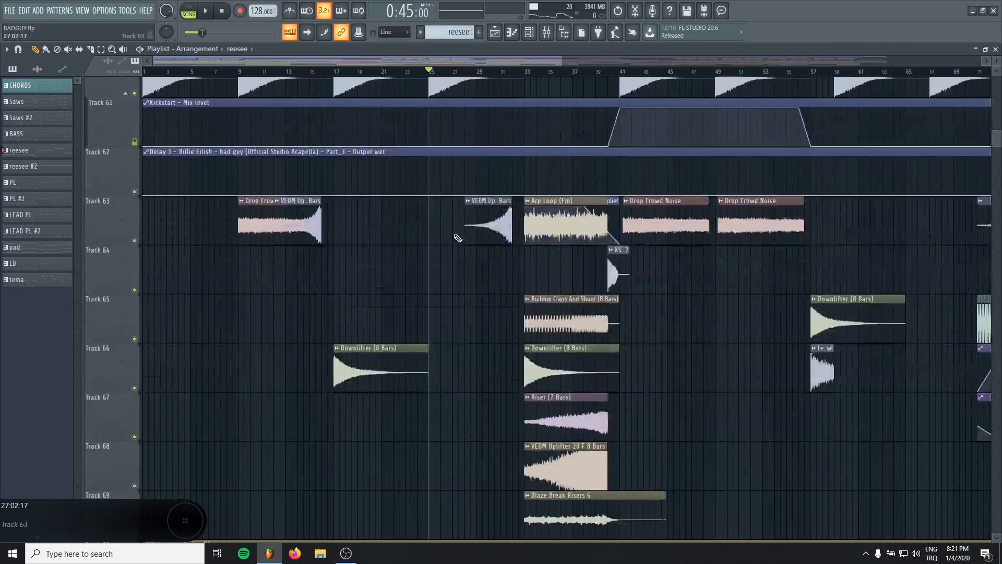
scroll(457, 238, up, 20)
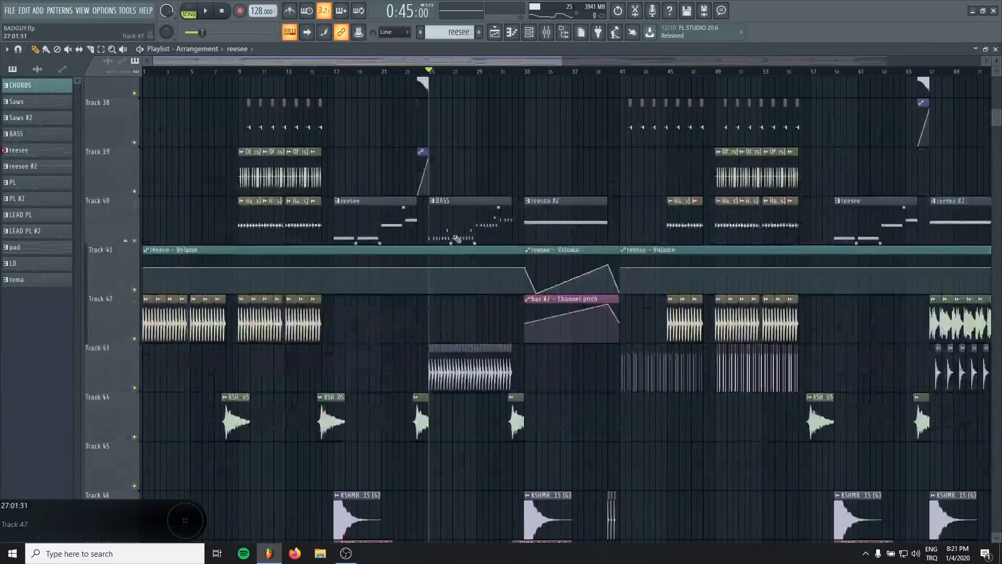
- Move the song position to bar 33 and examine the LEAD PL pattern on Track 7 with its delay, Endless Smile and filter automations
scroll(453, 235, up, 19)
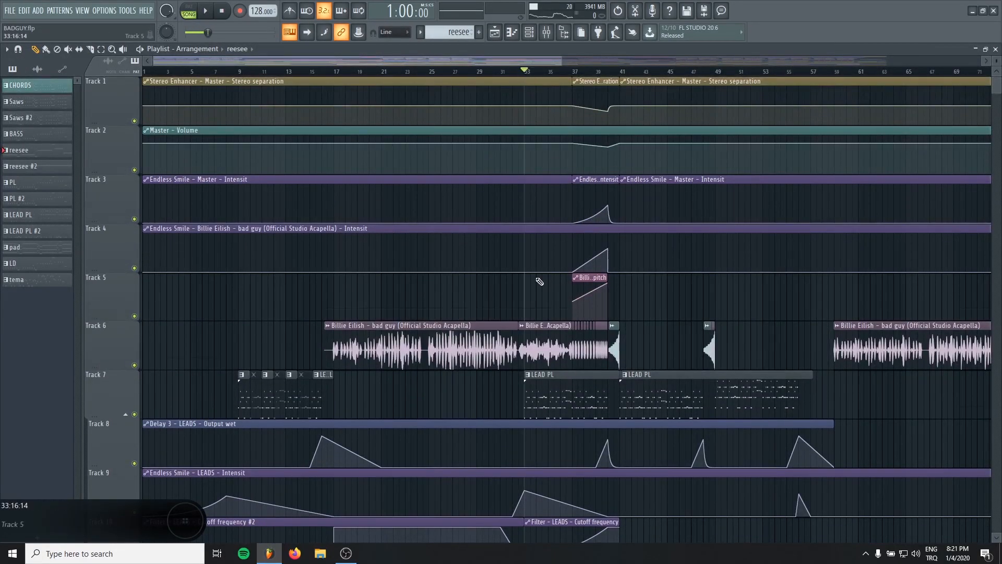
scroll(538, 269, down, 6)
scroll(538, 266, up, 4)
scroll(334, 286, up, 4)
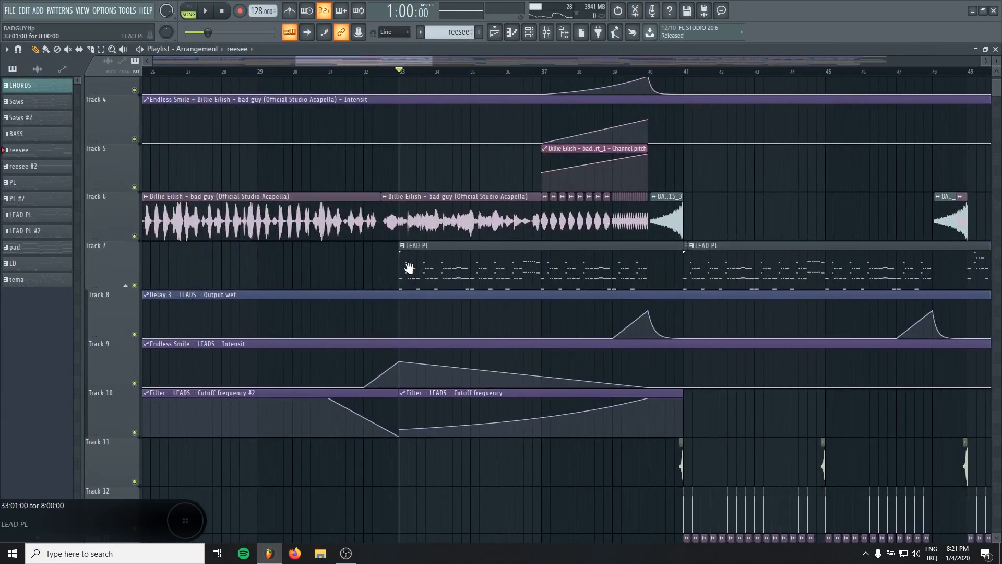
drag(409, 269, 393, 278)
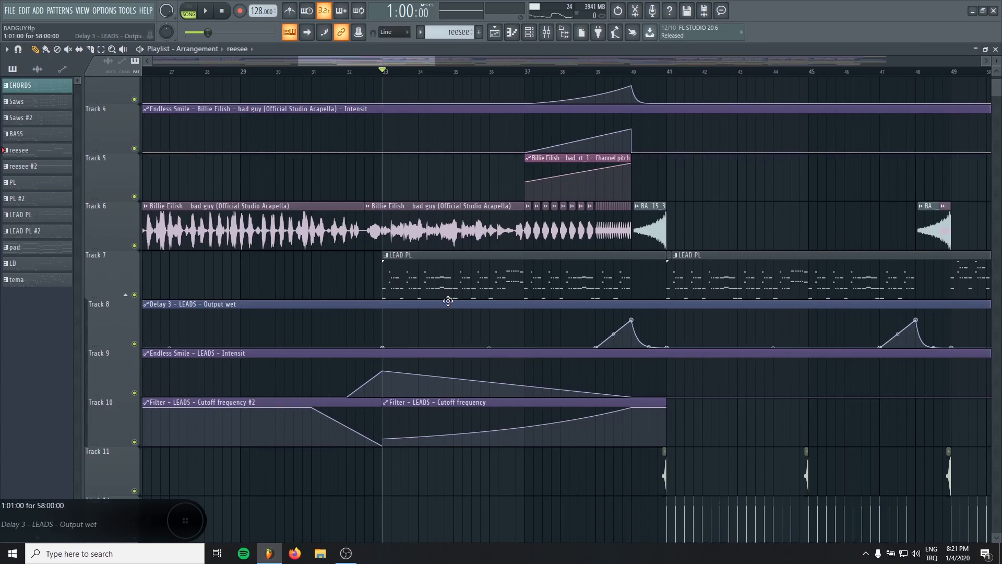
- Solo reesee #2 on Track 40, enable the volume and pitch automations on Tracks 41 and 42, and play from bar 33
scroll(452, 302, down, 20)
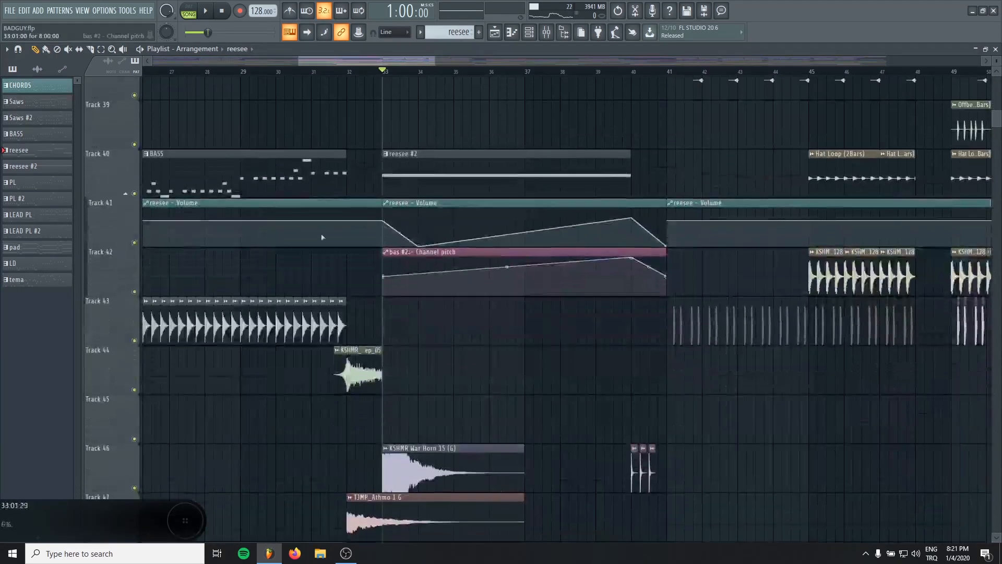
right_click(134, 194)
drag(156, 180, 488, 184)
drag(541, 234, 167, 300)
drag(551, 268, 417, 272)
click(134, 317)
click(134, 366)
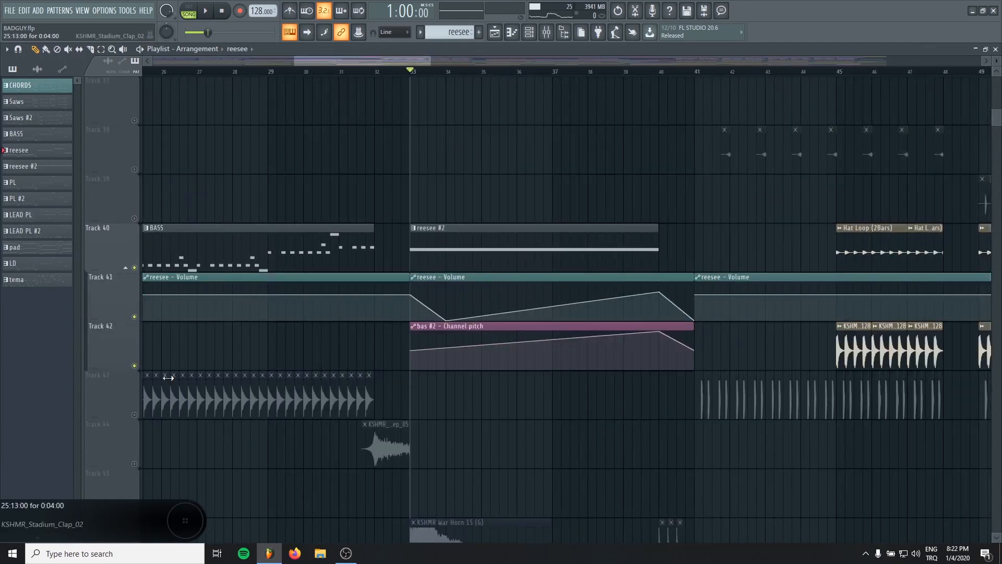
key(space)
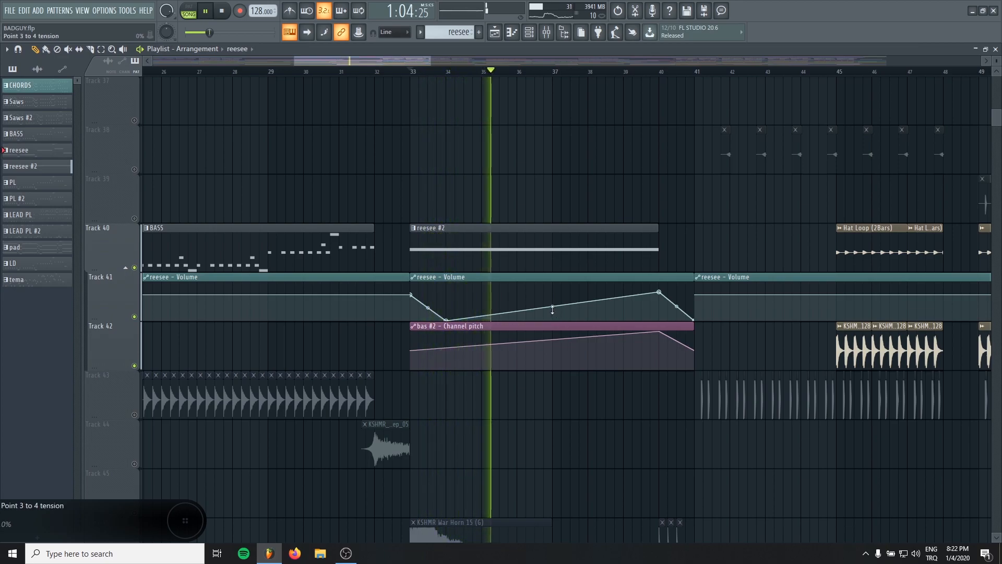
click(622, 73)
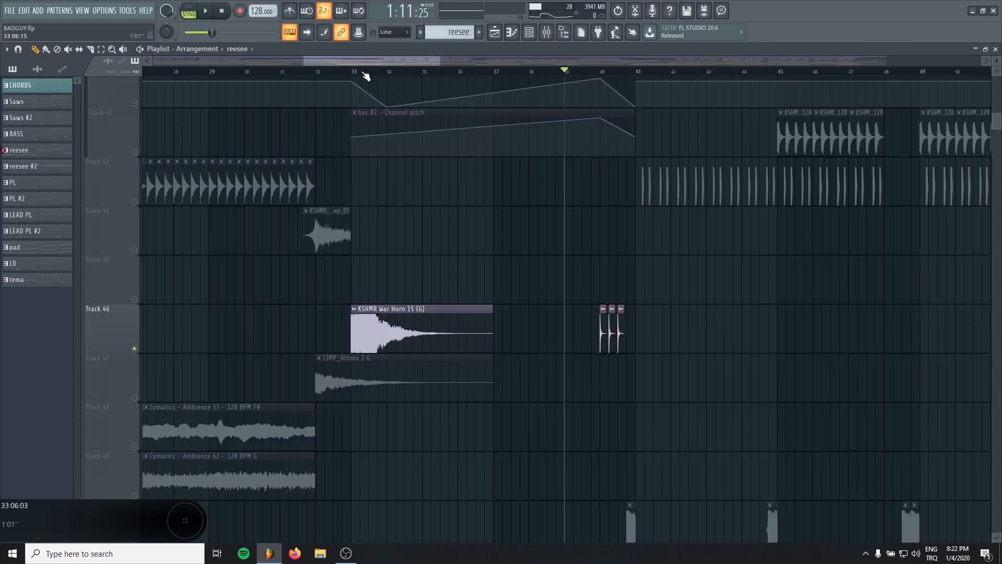
- Enable Tracks 44, 45 and 47 alongside the soloed KSHMR War Horn on Track 46, play from bar 32, and stop
click(354, 73)
click(316, 73)
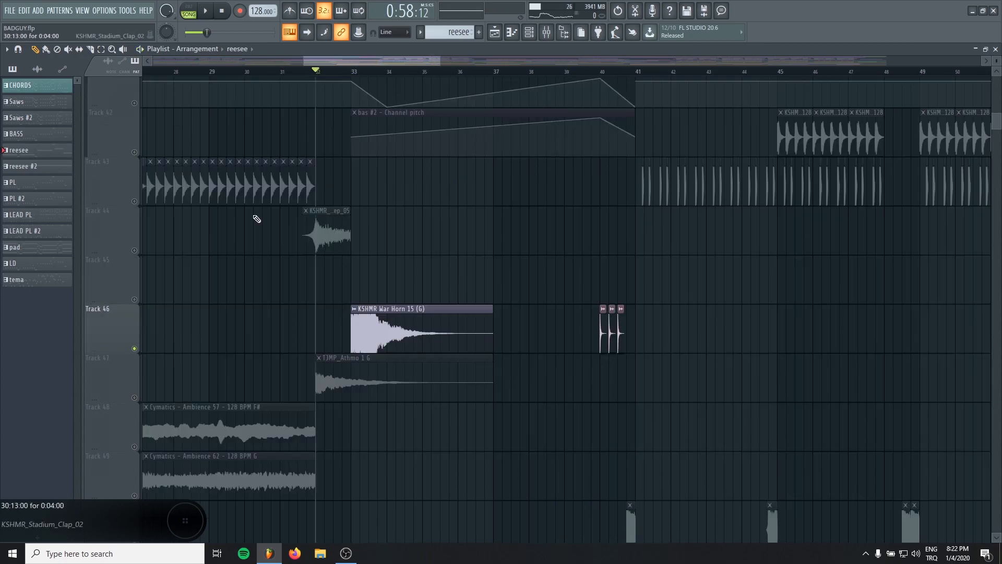
click(135, 399)
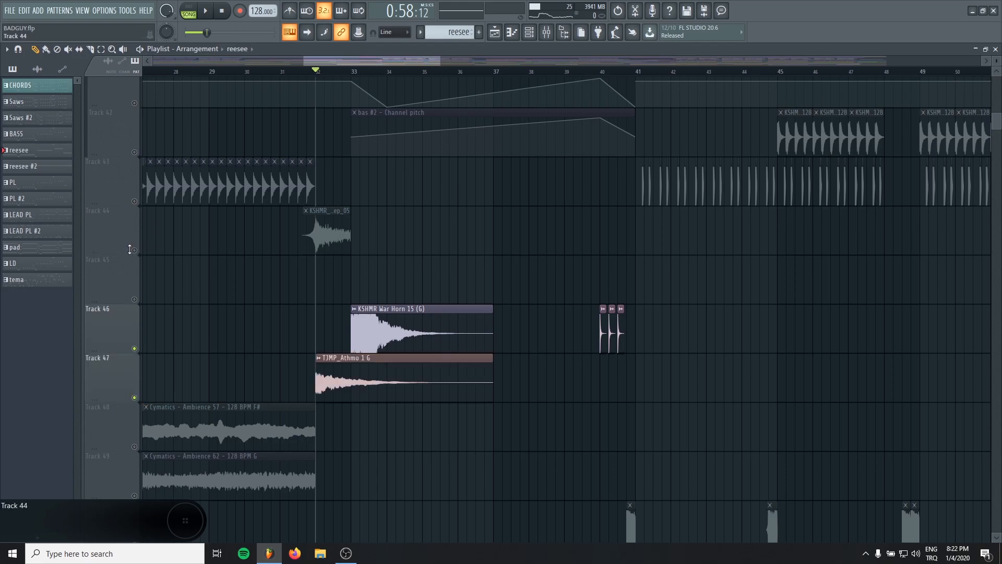
drag(134, 250, 134, 299)
key(space)
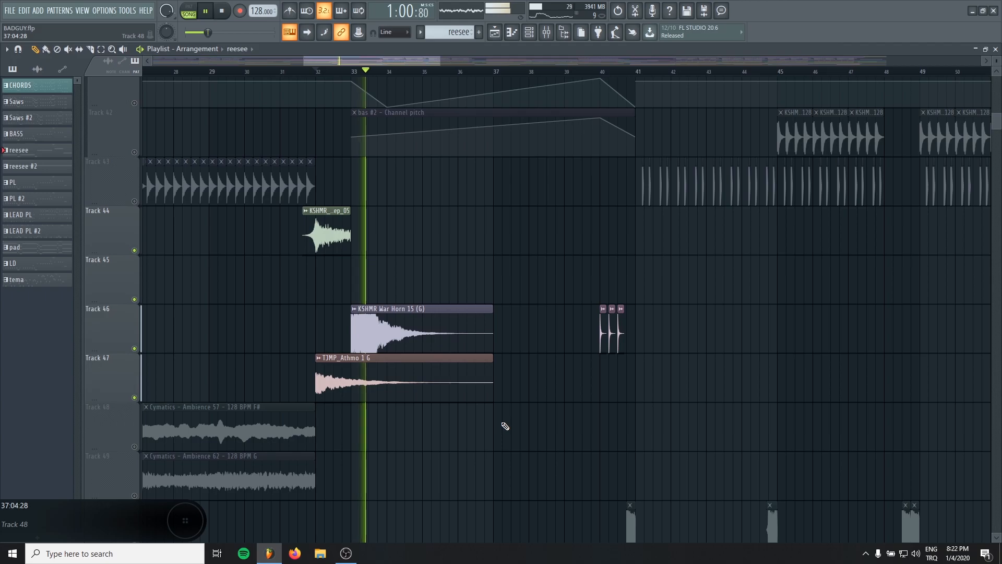
scroll(504, 425, down, 5)
key(space)
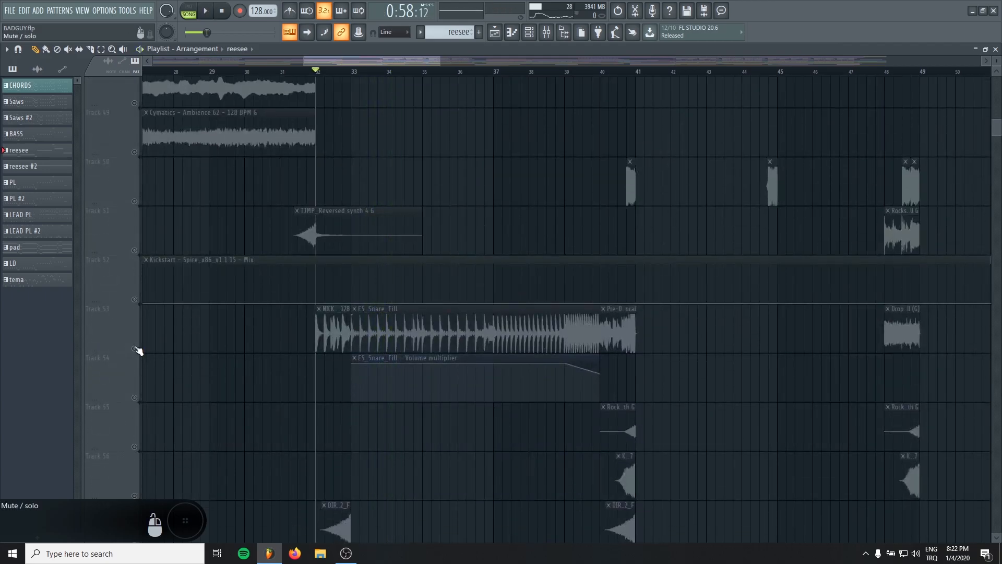
- Solo the snare fill on Track 53 and play it from bar 33
click(134, 349)
click(355, 72)
key(space)
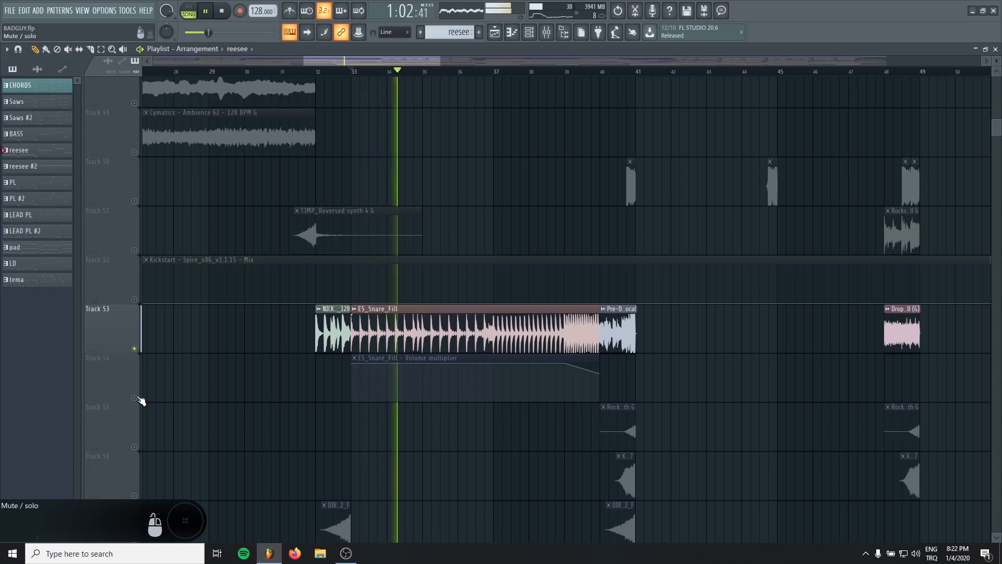
- Solo the VEDM Downlifter 03 on Track 59, stop, and play the Arp Loop (Fm) soloed on Track 63 from bar 33
scroll(492, 352, down, 5)
click(135, 299)
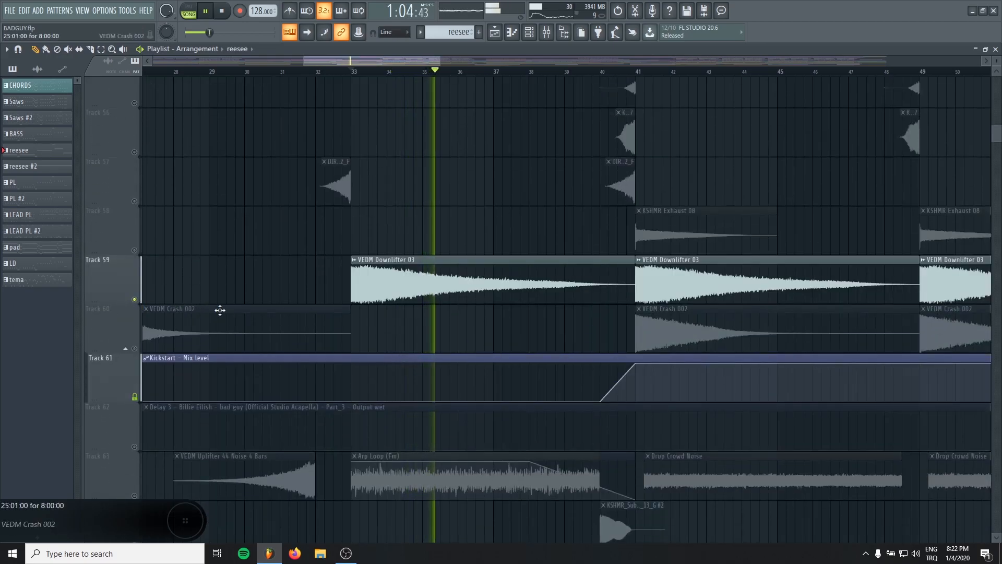
scroll(208, 309, down, 3)
key(space)
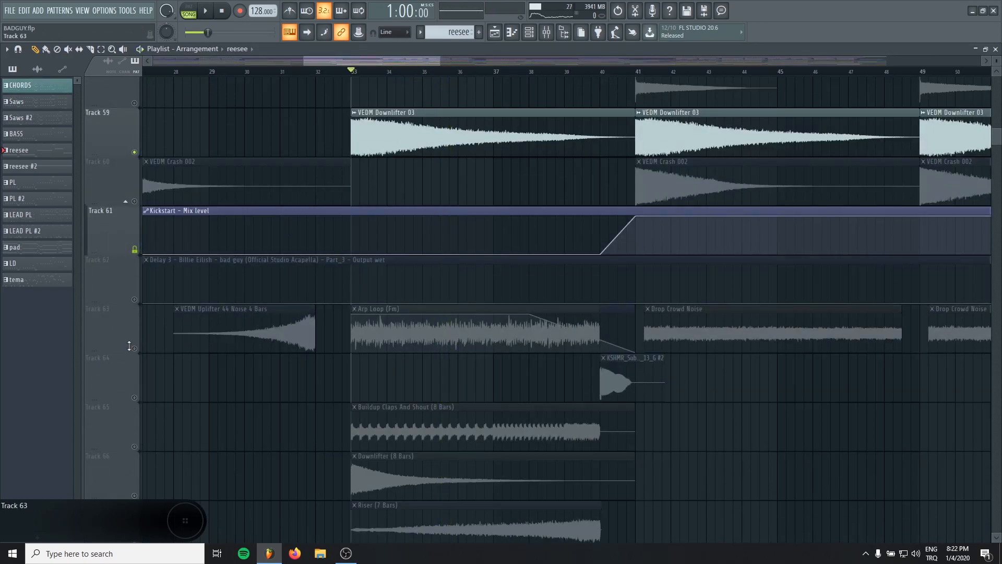
right_click(134, 348)
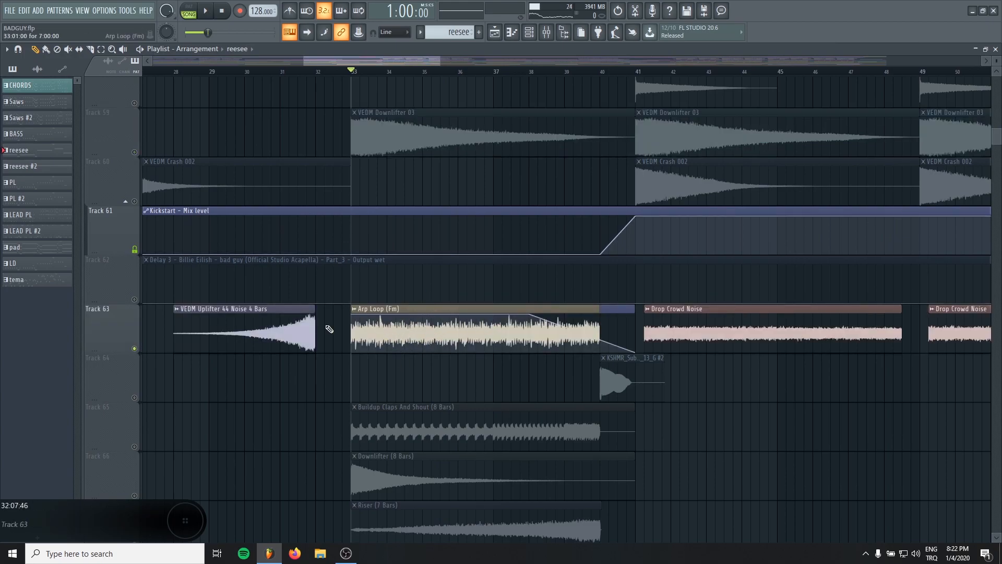
key(space)
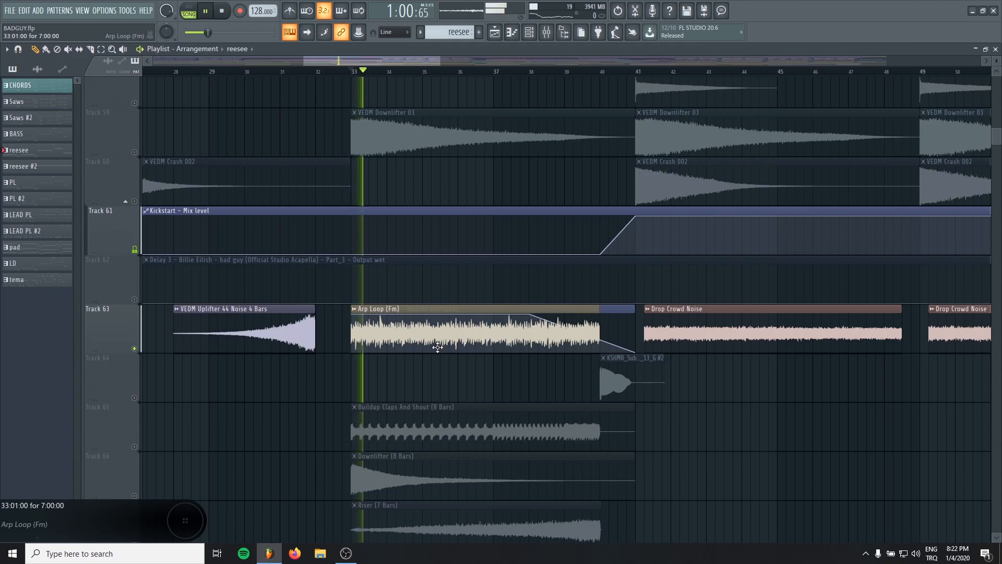
- Check the channel settings of the Arp Loop (Fm) sample, close them, and play its fade-out from about bar 38
double_click(437, 347)
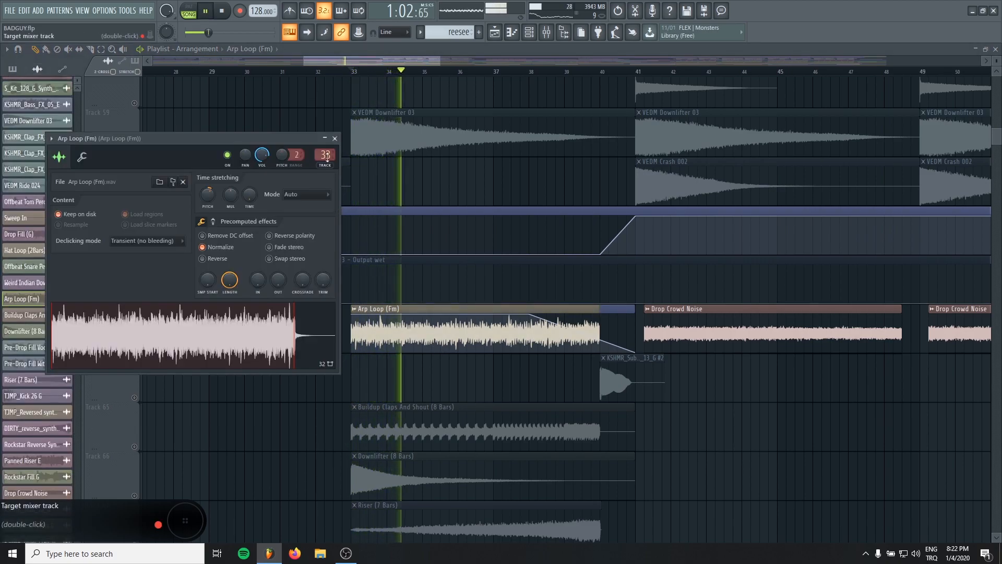
key(ctrl+l)
click(335, 138)
key(F9)
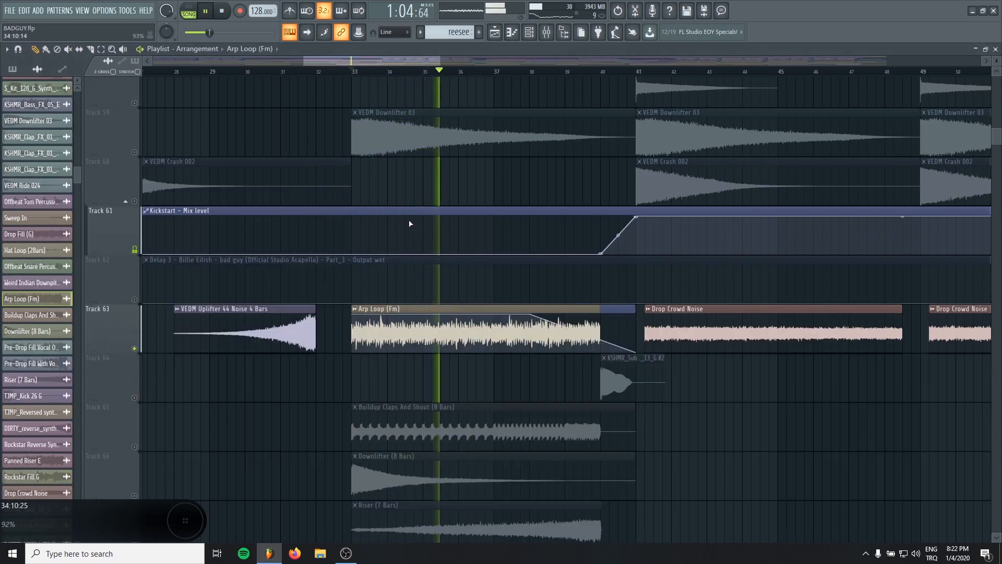
click(555, 72)
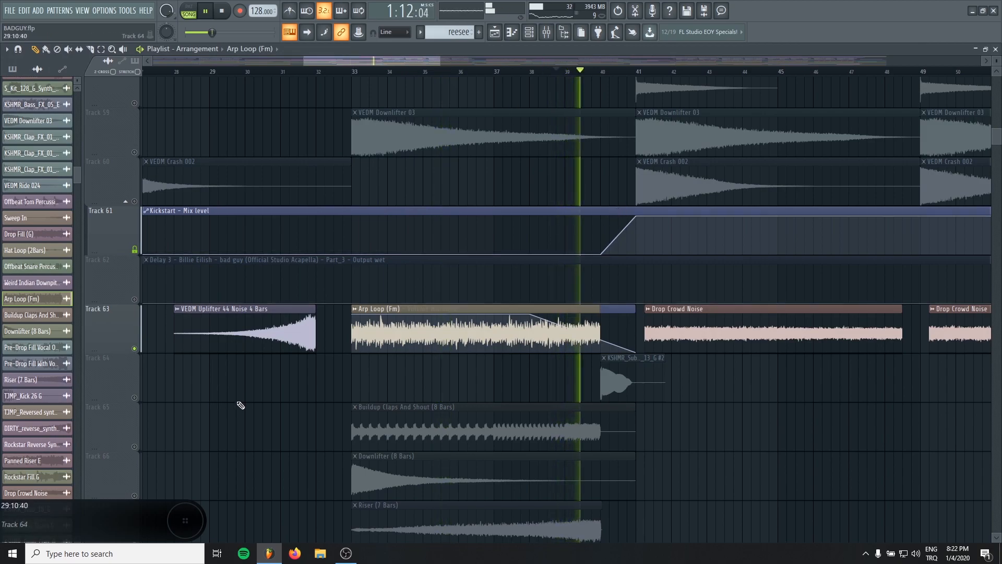
- Solo the Track 66 to 69 downlifter and riser layers, enable Tracks 70 and 71, and play from bar 33
scroll(230, 403, down, 5)
key(space)
right_click(134, 251)
click(134, 398)
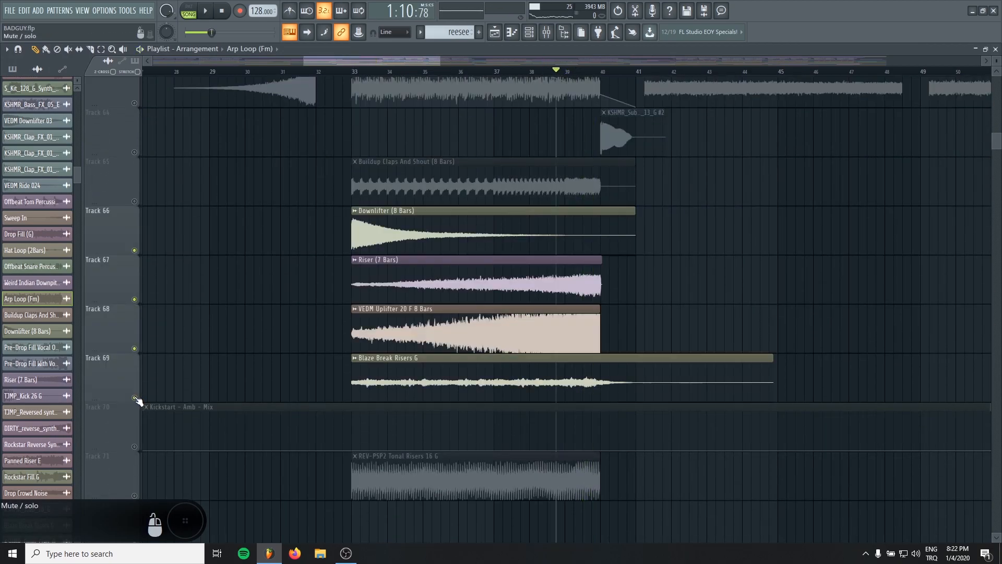
click(355, 74)
click(134, 496)
key(space)
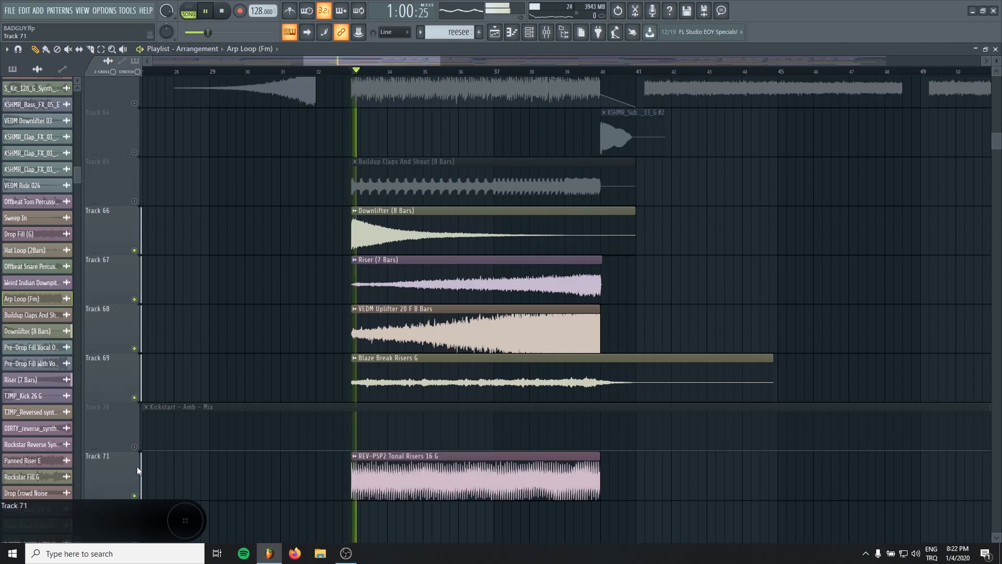
click(134, 448)
scroll(426, 496, down, 2)
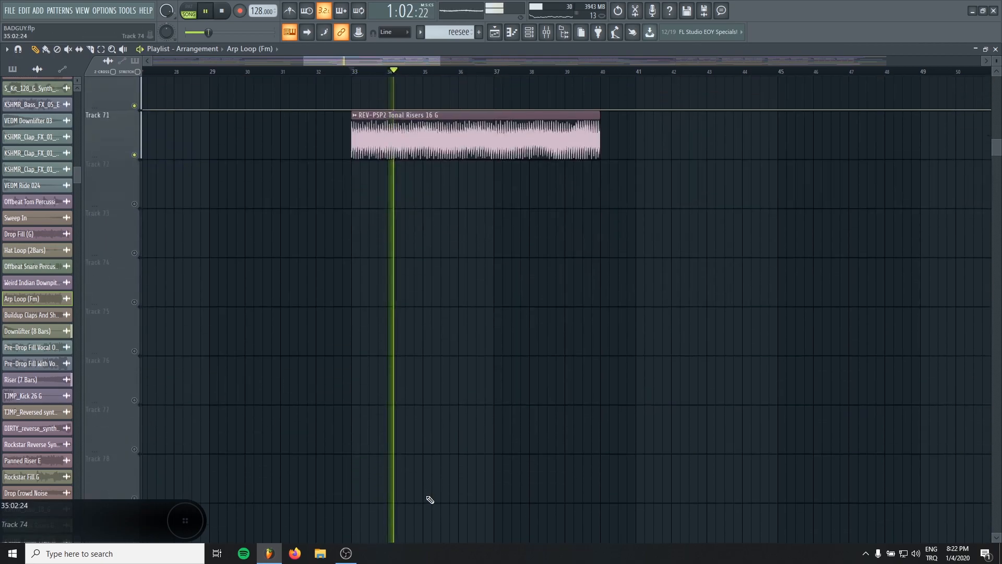
- Enable Tracks 65, 63 and 64, release the solo so all tracks play the full buildup, and stop
scroll(430, 498, up, 4)
click(136, 246)
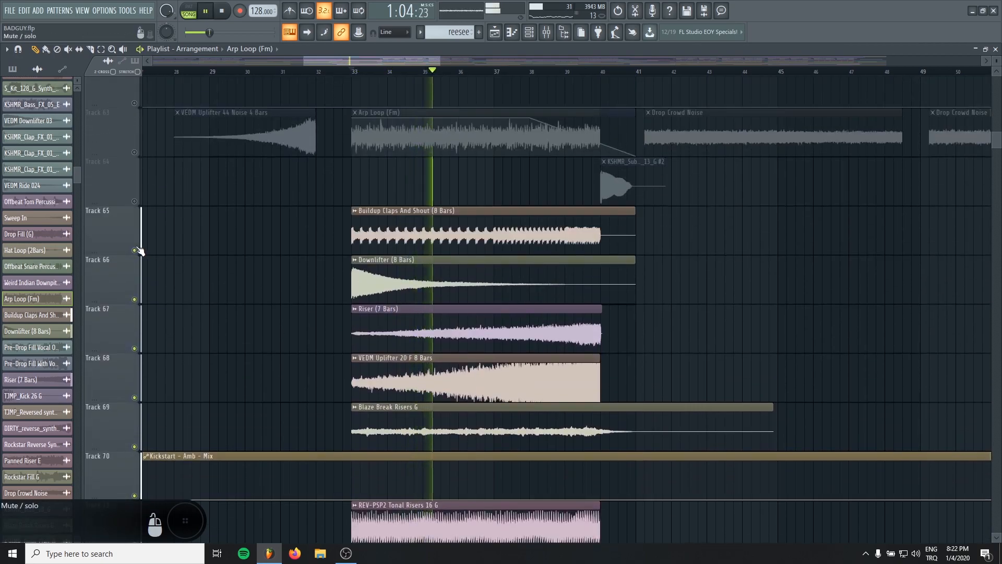
scroll(283, 381, up, 4)
scroll(283, 382, up, 1)
click(134, 348)
click(135, 397)
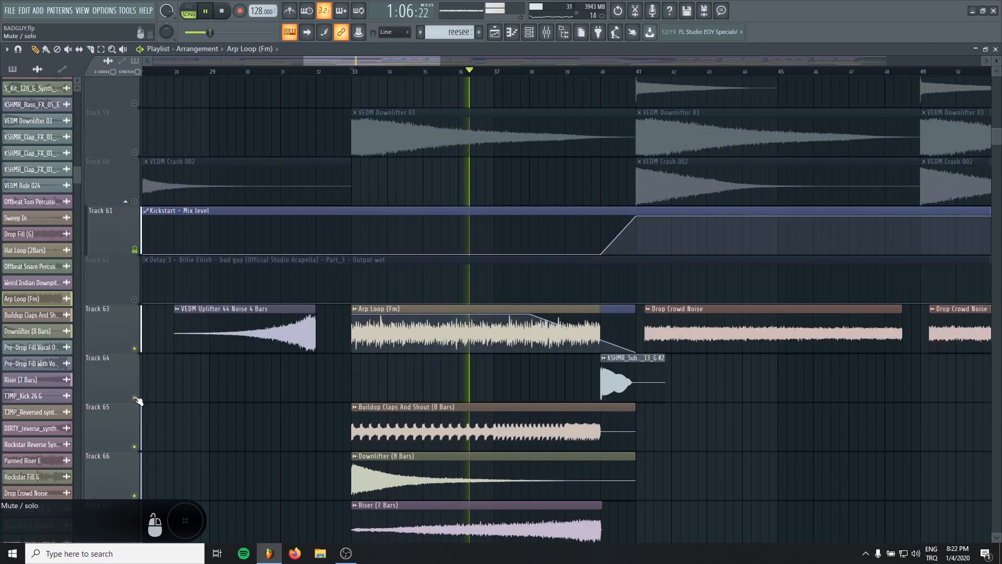
right_click(134, 202)
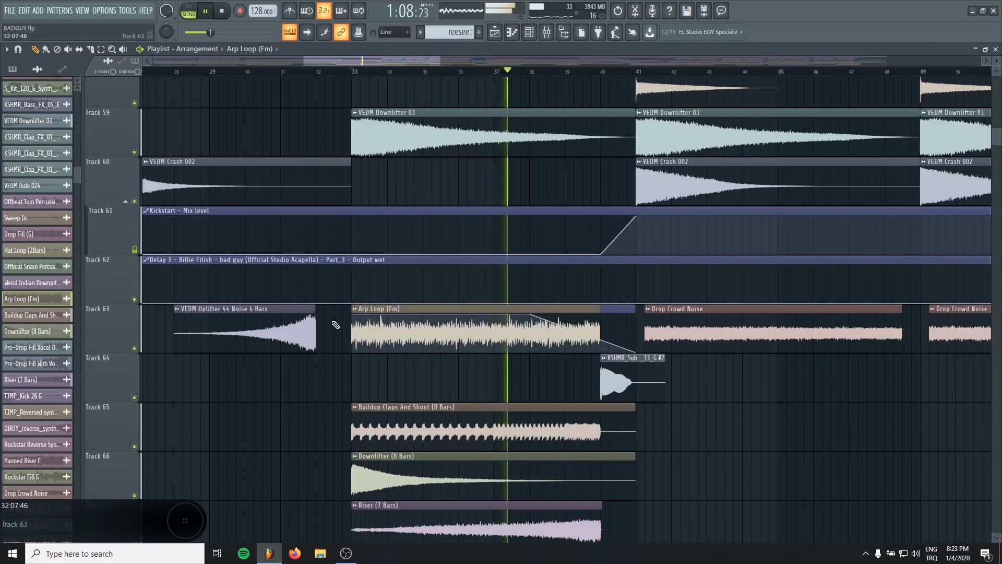
scroll(337, 332, down, 3)
scroll(341, 335, up, 10)
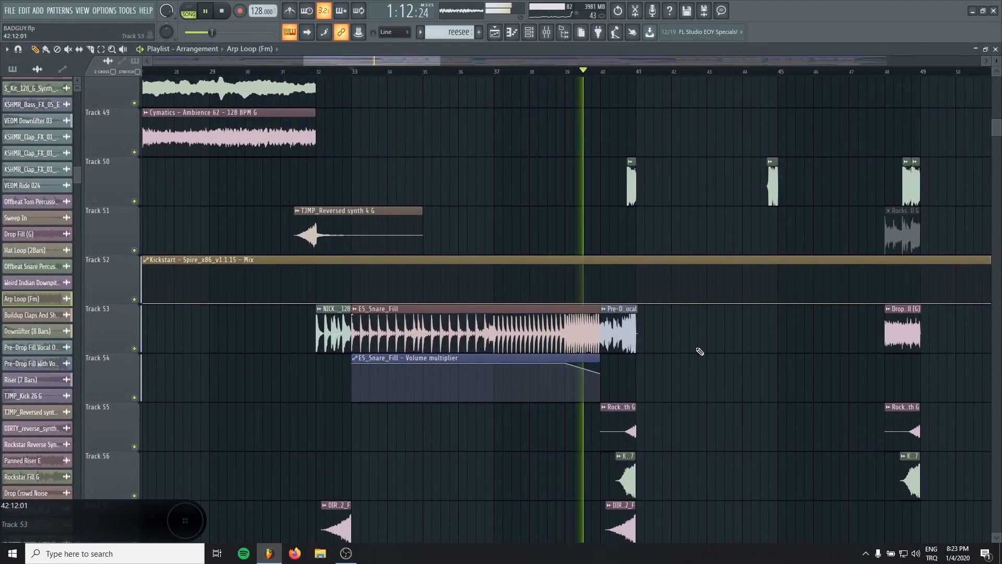
key(space)
- Open the LEAD PL pattern on Track 7 at bar 41 and show its channels in the Channel rack
scroll(593, 351, up, 20)
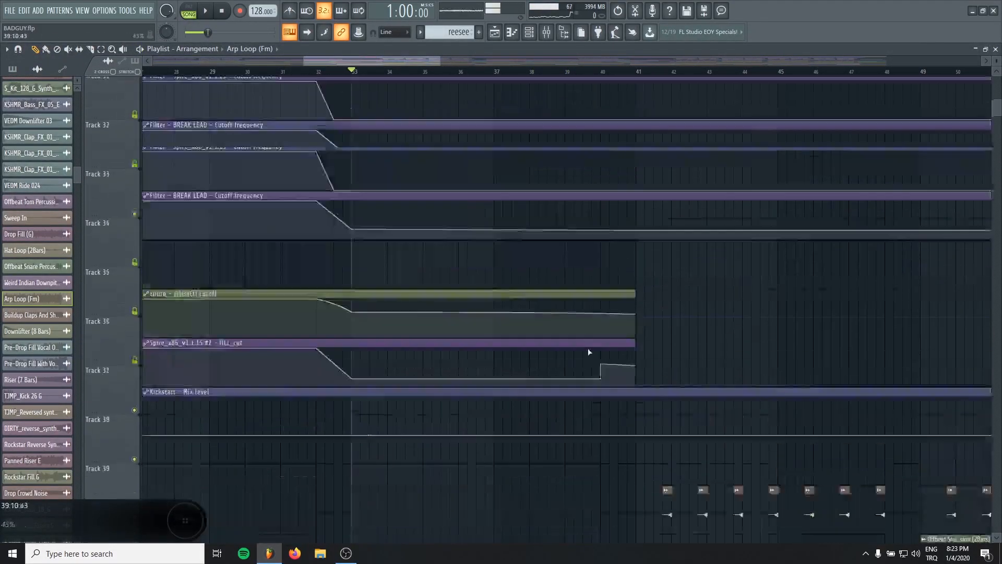
scroll(304, 138, up, 9)
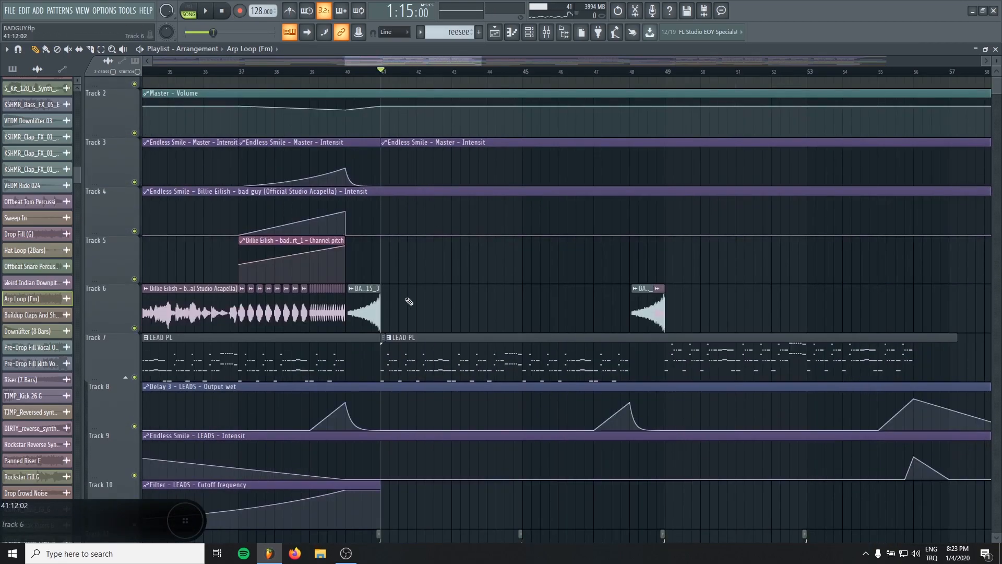
click(442, 355)
double_click(441, 356)
key(Escape)
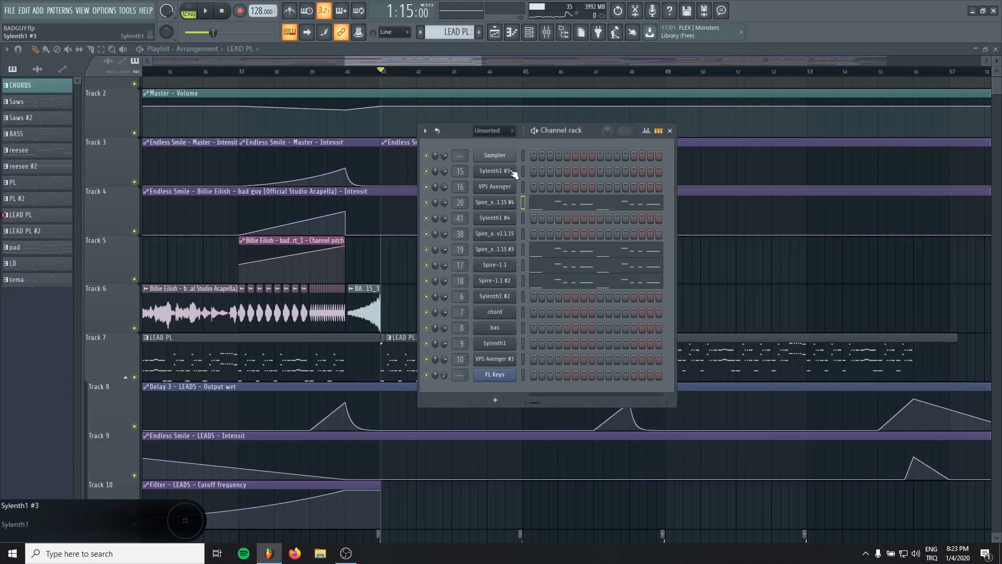
mouse_move(590, 133)
mouse_down()
mouse_move(577, 140)
mouse_move(588, 149)
mouse_up()
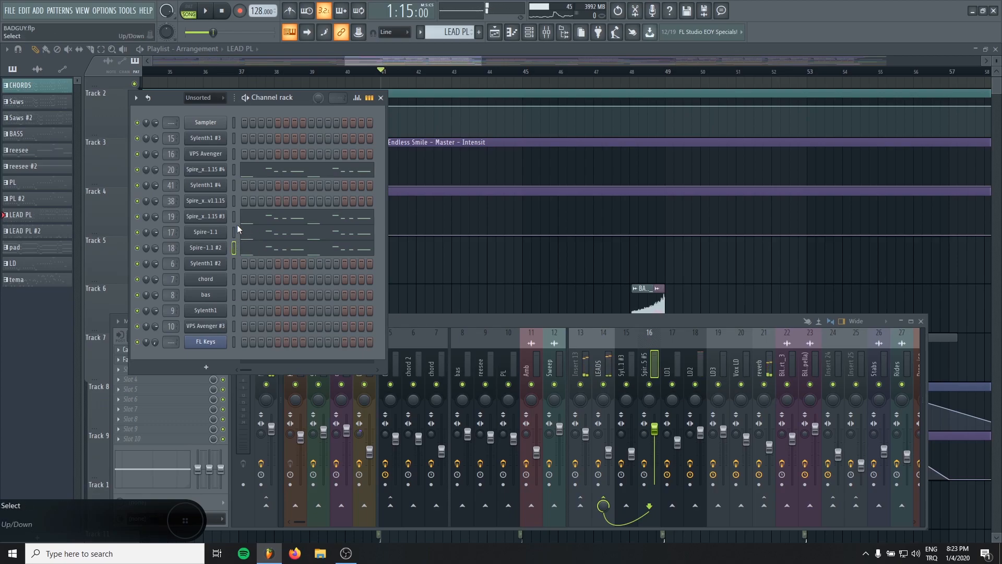
- Audition the Spire-1.1 and Spire #3 lead channels one by one with single notes, and stop
click(234, 231)
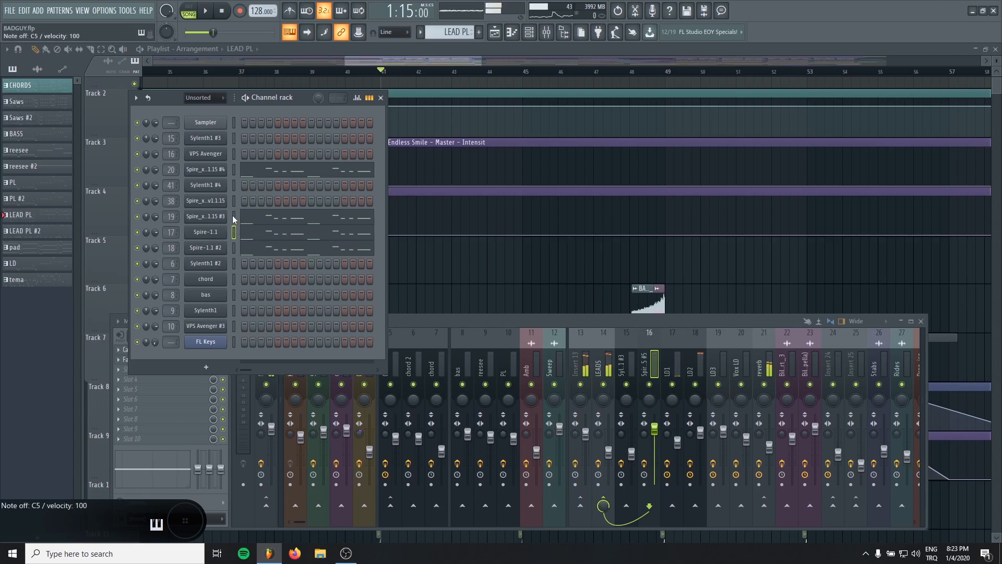
click(233, 215)
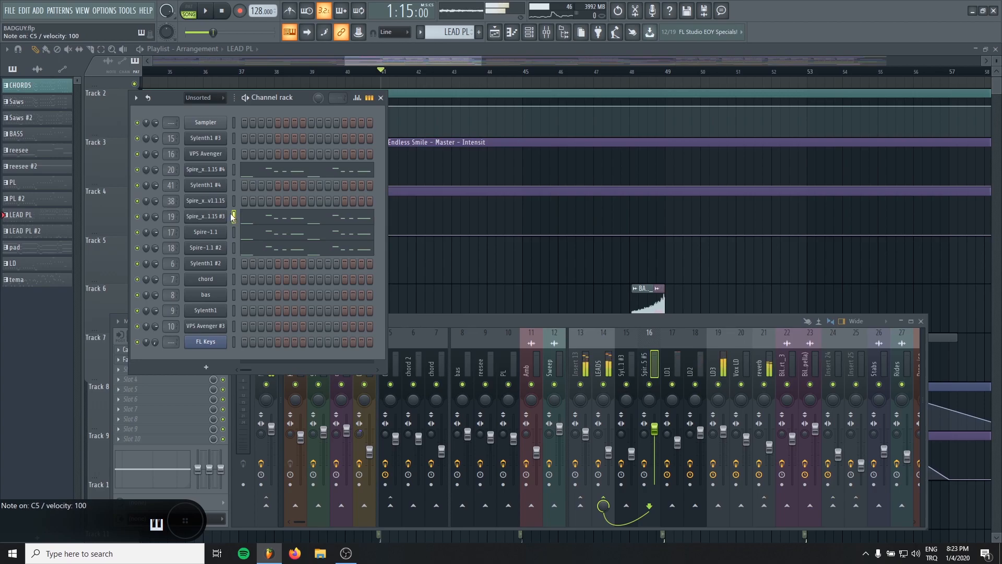
key(z)
click(224, 11)
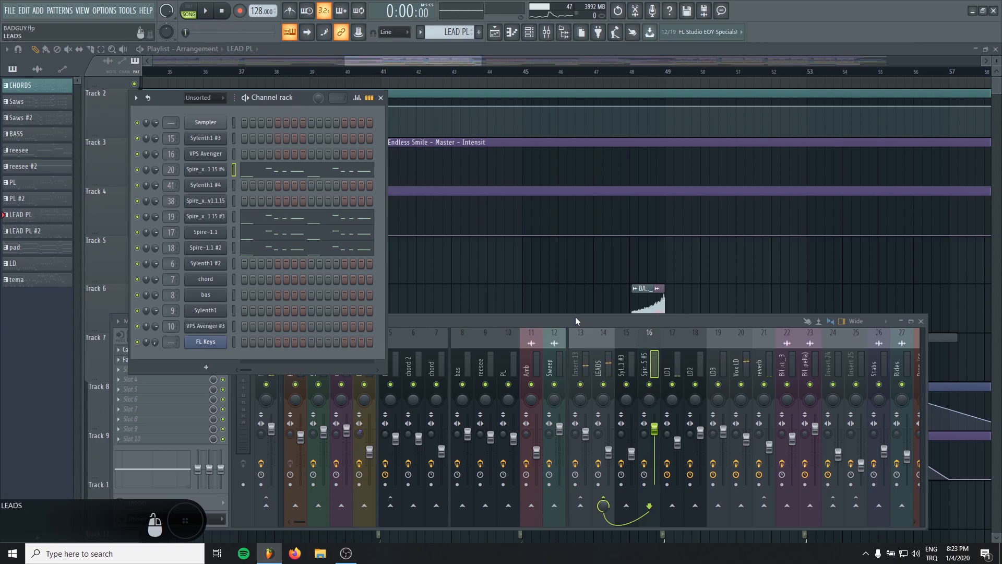
- Show the CamelCrusher and FabFilter Pro-Q 3 settings on mixer track 16 (Spire #5), closing each one
click(381, 98)
click(169, 352)
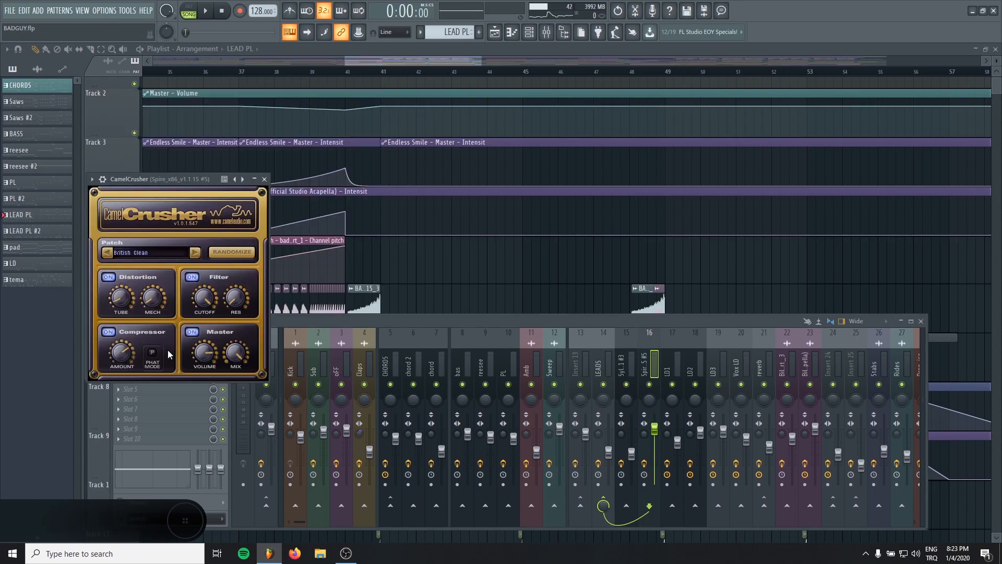
click(264, 179)
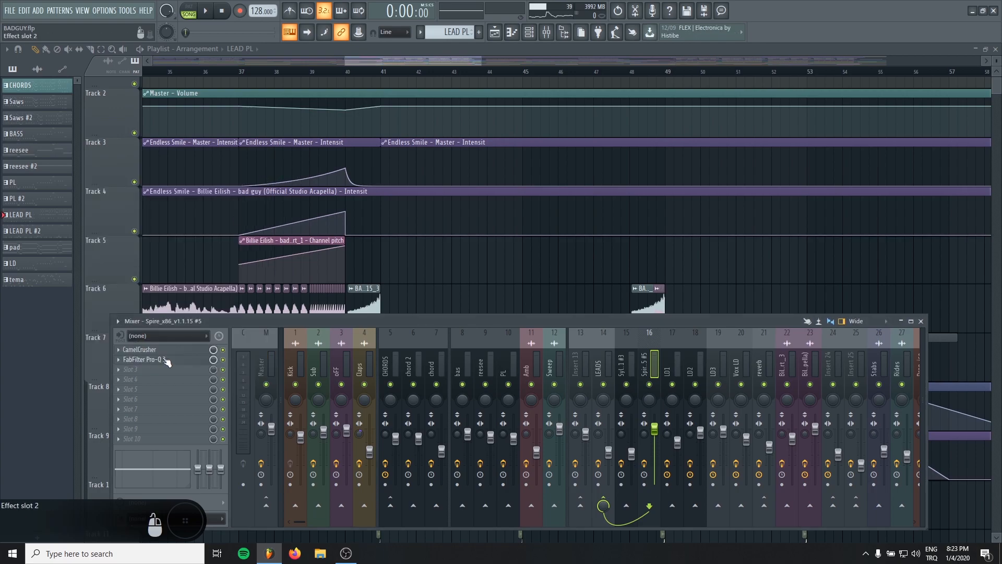
click(142, 360)
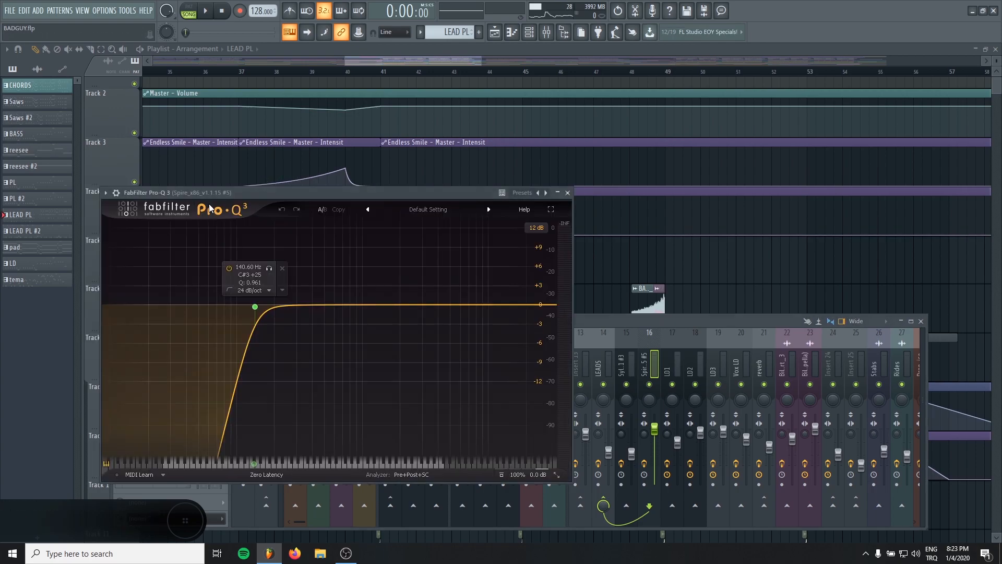
click(567, 193)
- Select the LD2 mixer track, show its S1 Imager Stereo settings, and close the plugin
click(688, 345)
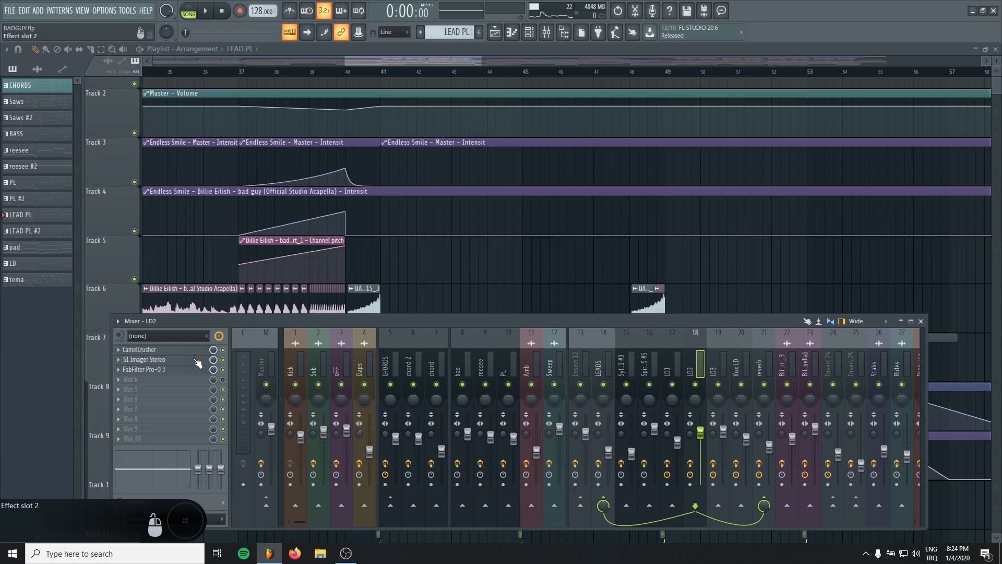
click(151, 359)
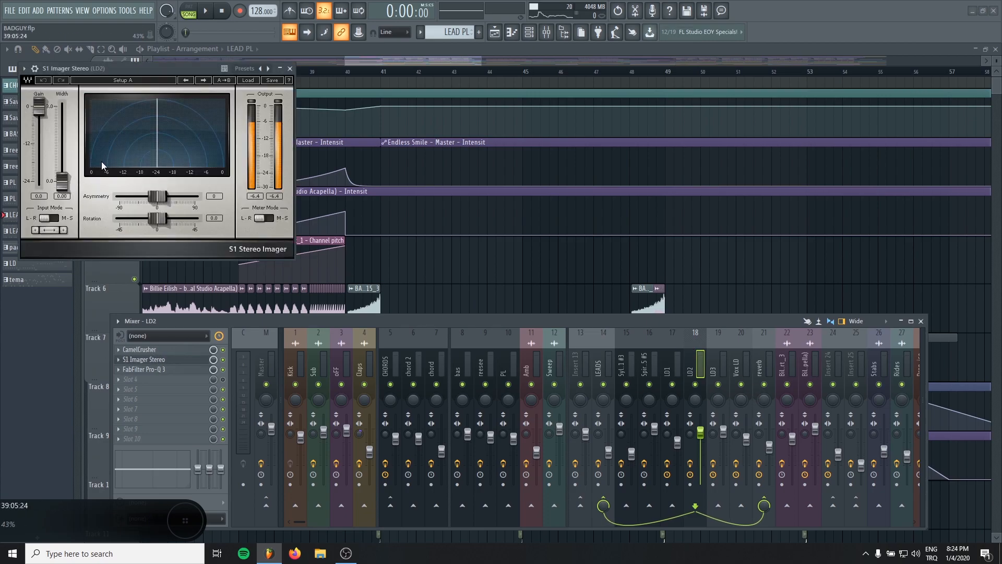
drag(156, 68, 223, 101)
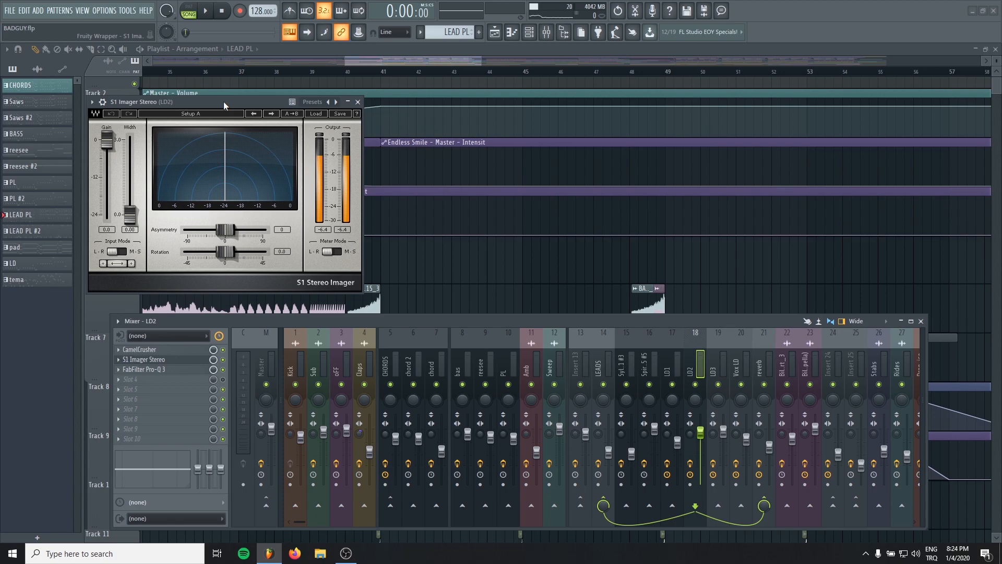
click(358, 102)
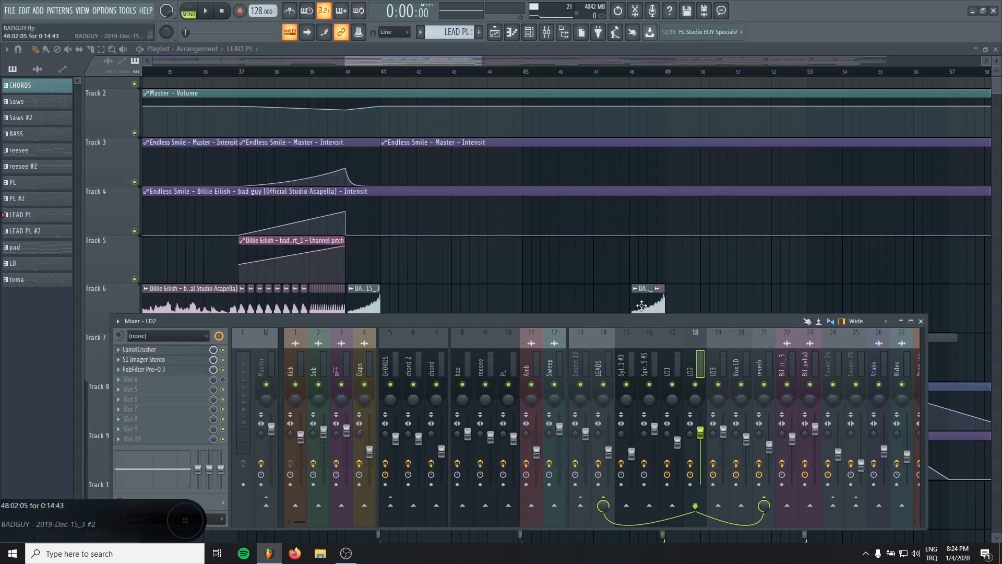
- Show the Fruity peak controller on the LEADS mixer track, switch to pattern mode, and play the LEAD PL pattern
click(598, 365)
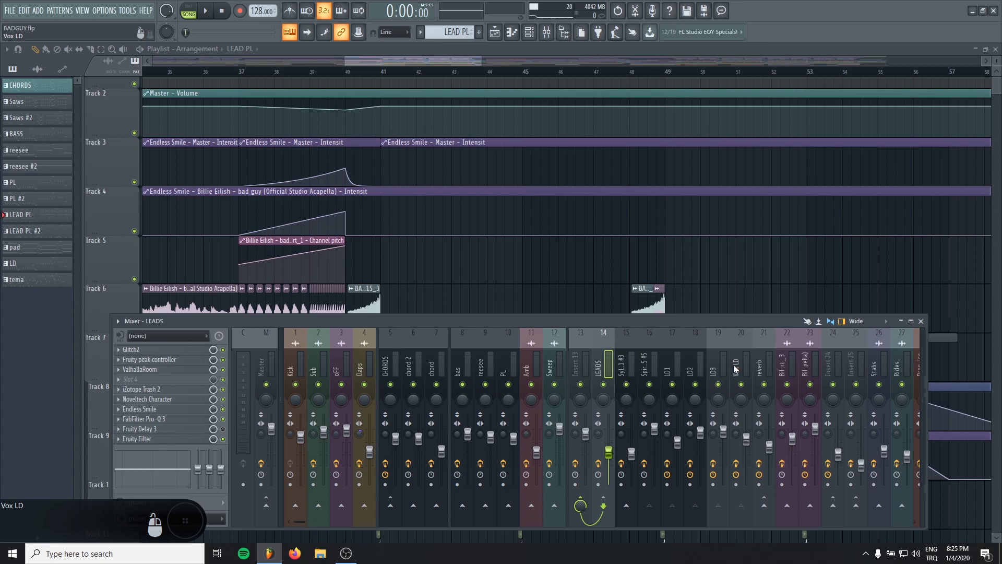
click(160, 359)
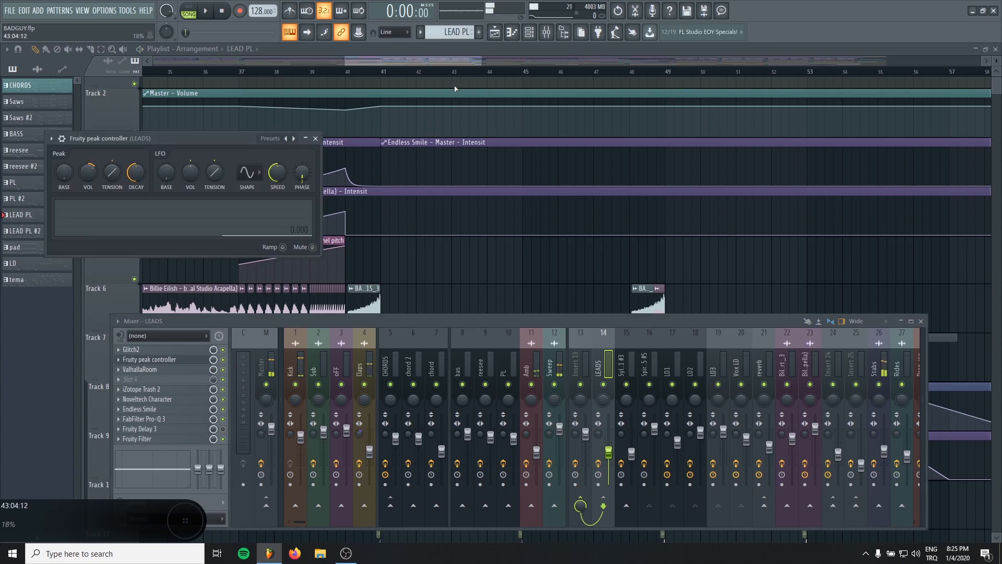
click(383, 72)
click(188, 11)
click(505, 33)
click(504, 34)
key(space)
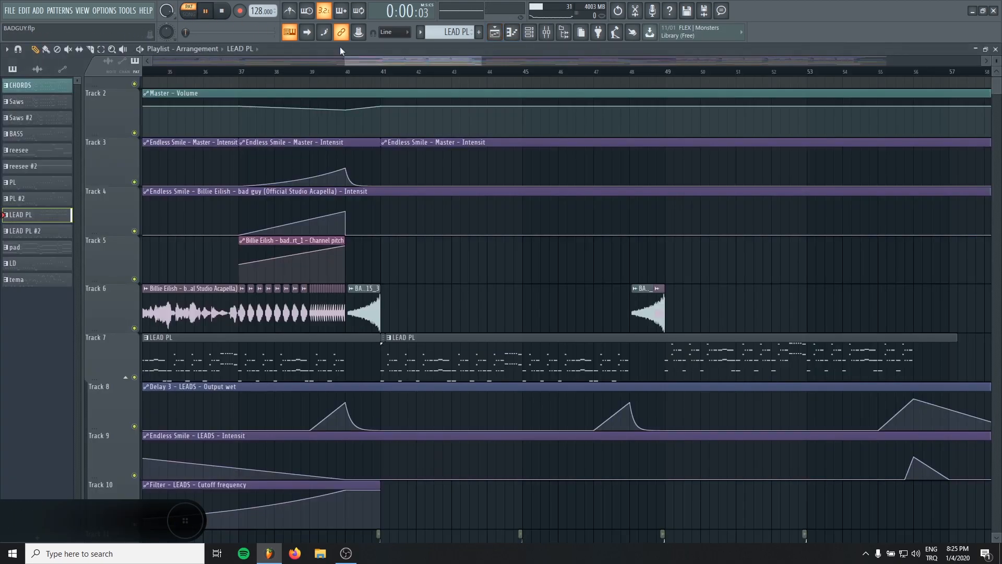
- Mute the reverb mixer track while the LEAD PL pattern plays, and stop playback
click(546, 32)
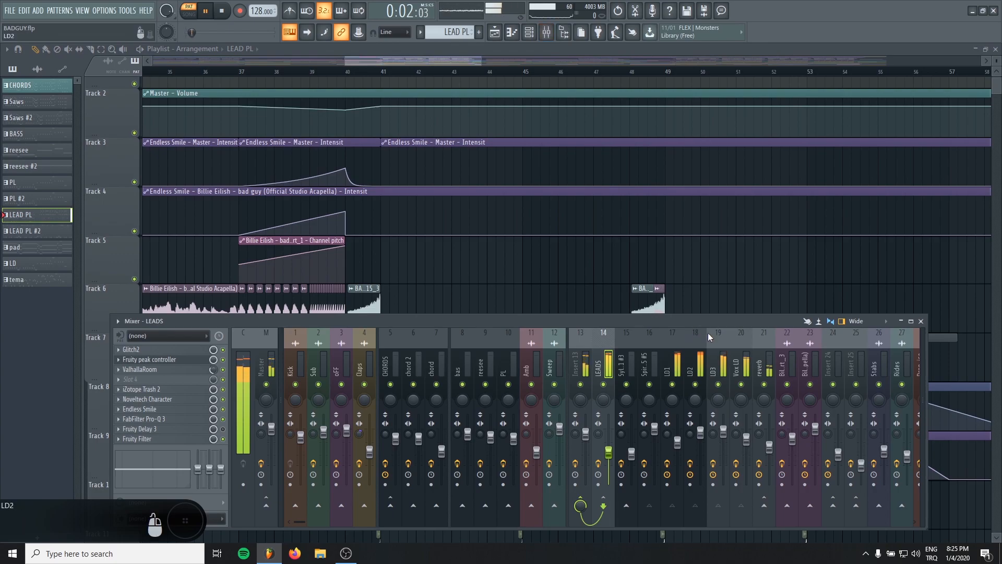
click(765, 385)
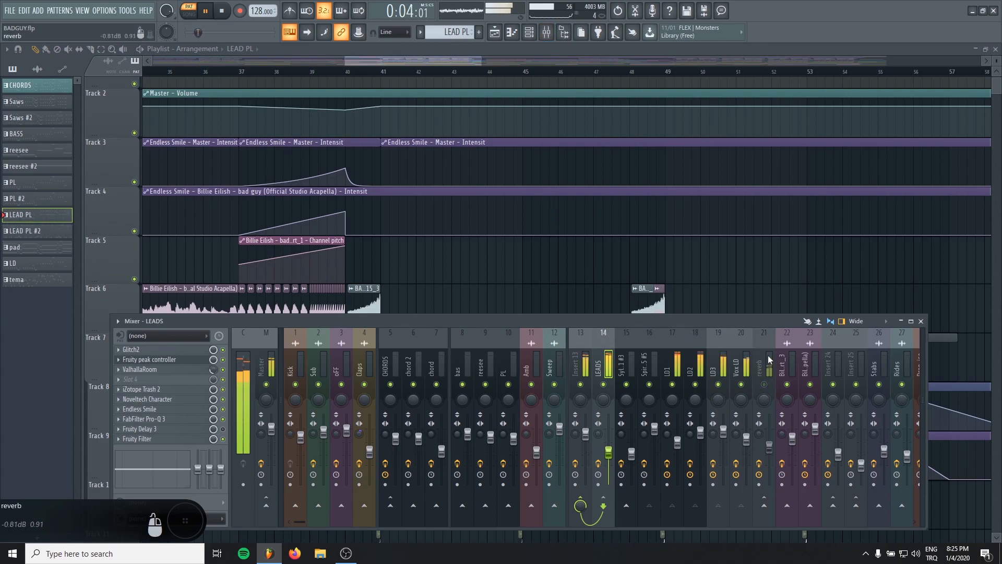
key(space)
- Examine the LEADS Fruity peak controller's output graph while the pattern plays, and compare the LEADS effects with those on mixer track 16
click(632, 359)
click(673, 360)
click(601, 363)
click(149, 359)
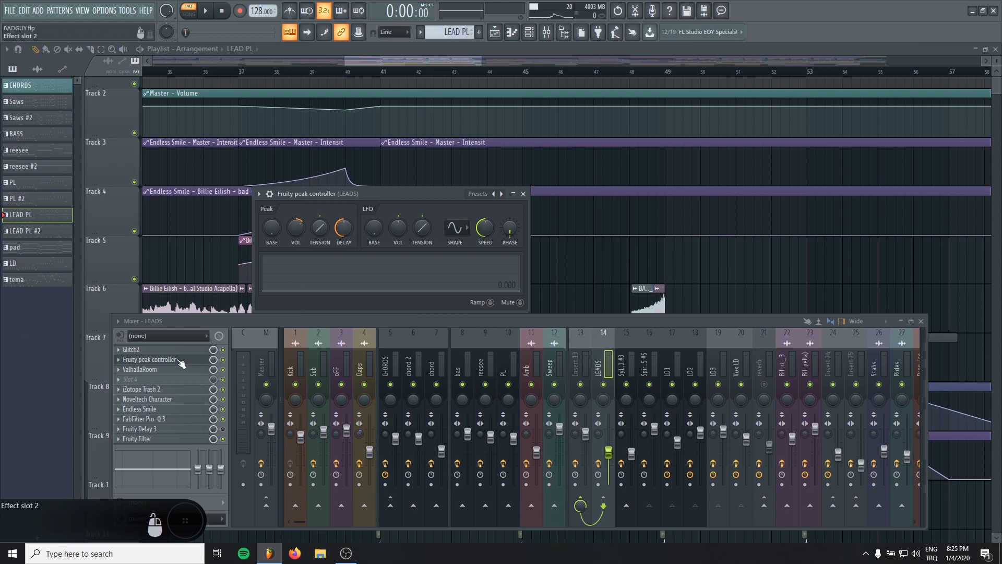
drag(309, 197, 285, 197)
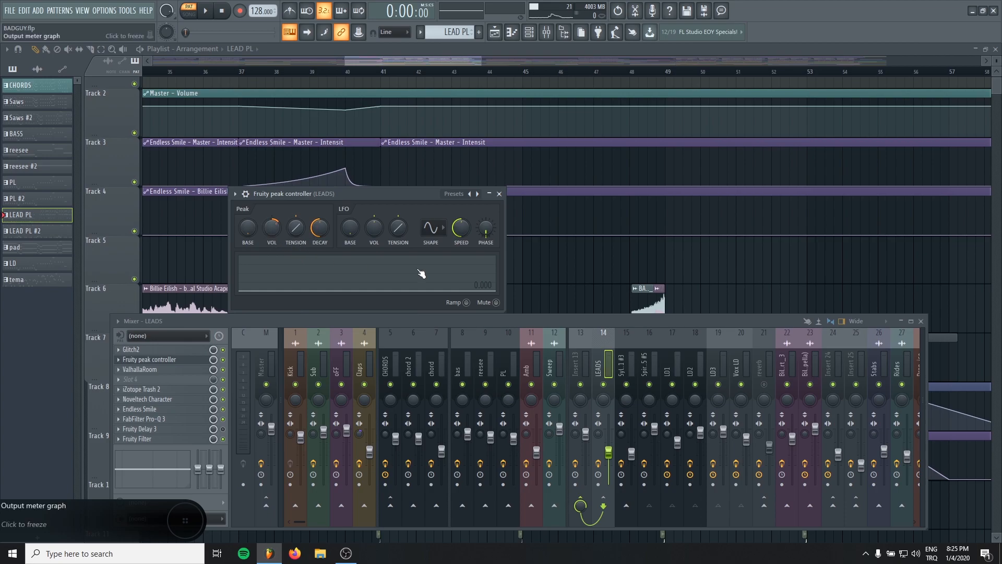
key(space)
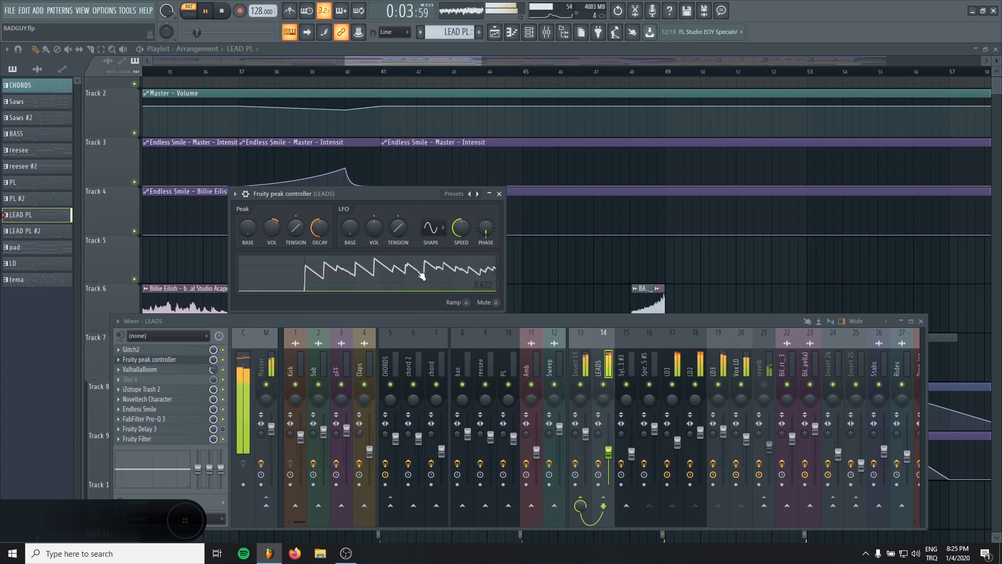
key(space)
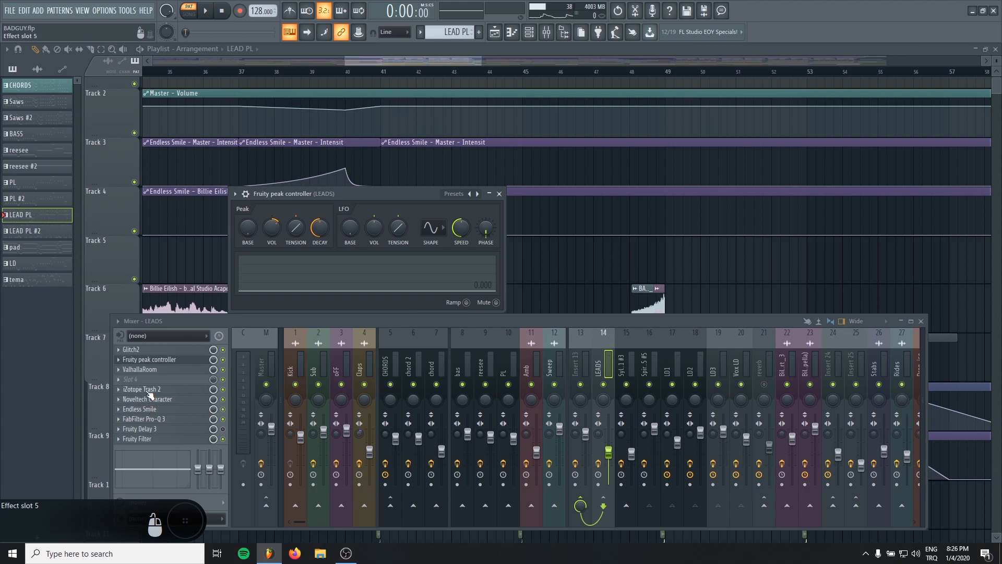
click(653, 365)
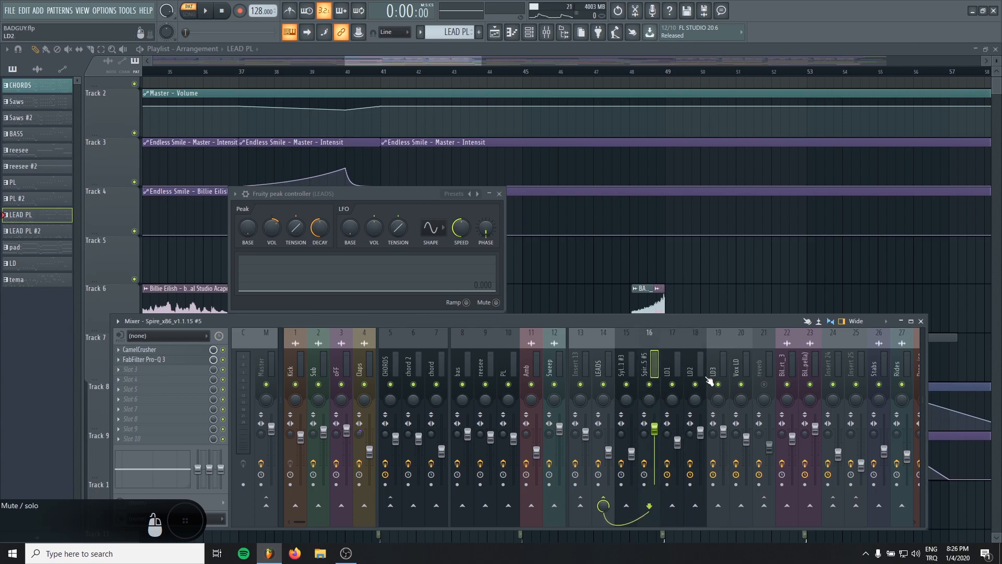
click(606, 358)
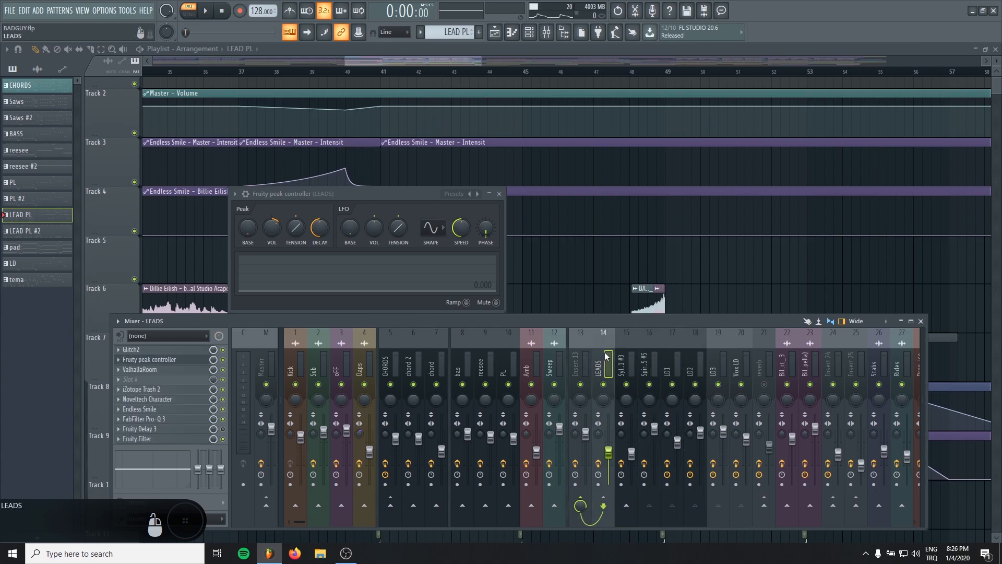
- Show LD1's routing and the reverb mixer track's ArtsAcoustic Reverb and FabFilter Pro-Q 3 settings, and close both plugins
click(674, 366)
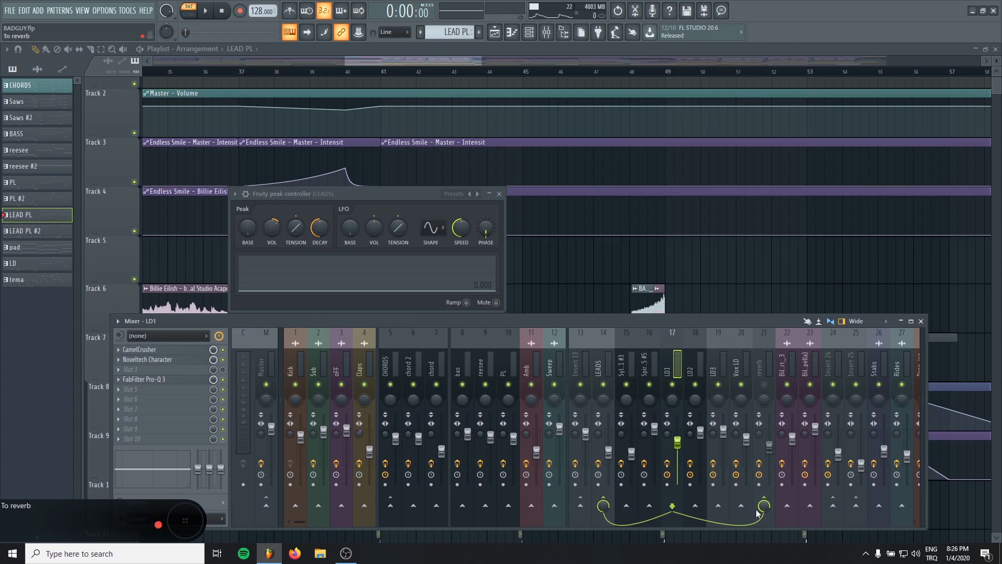
click(766, 386)
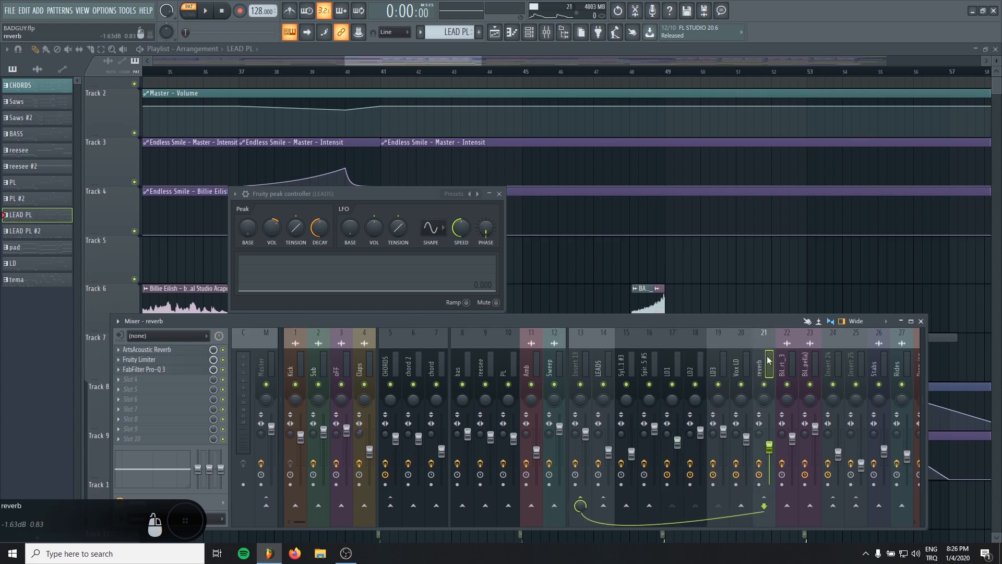
click(146, 350)
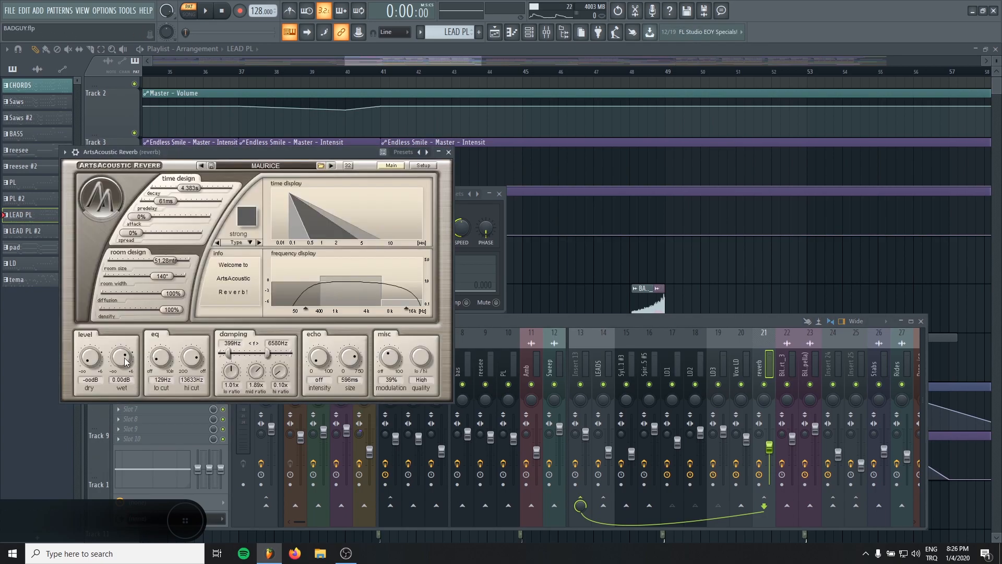
click(449, 153)
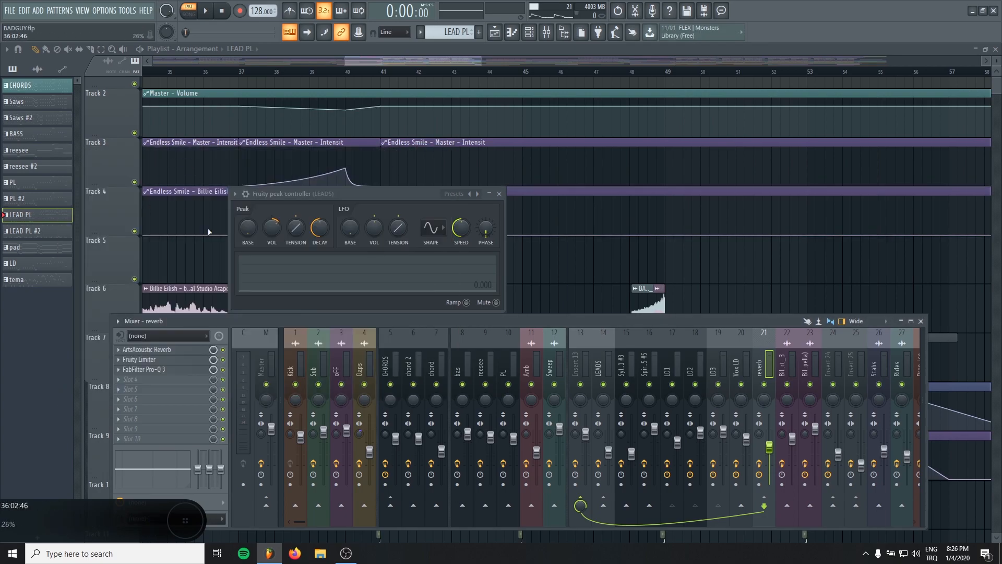
click(173, 360)
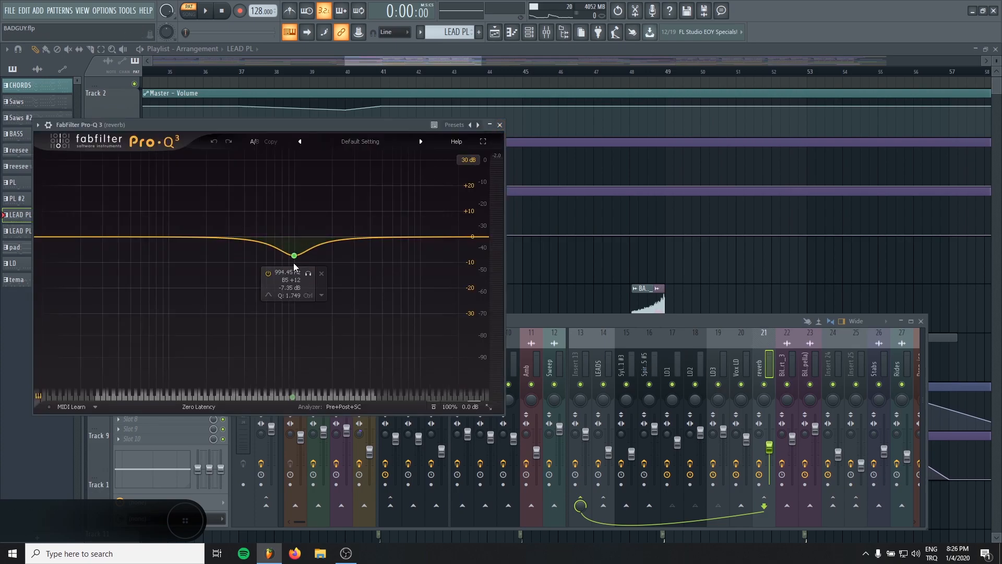
click(500, 125)
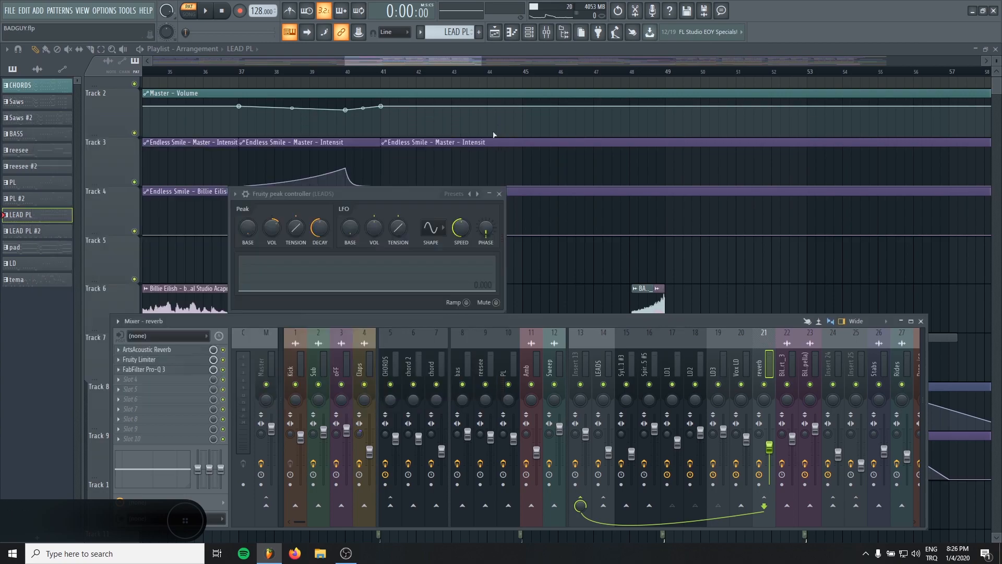
- Trace the lead routing by selecting mixer track 16, LD1, LEADS and the reverb track
click(677, 360)
click(652, 361)
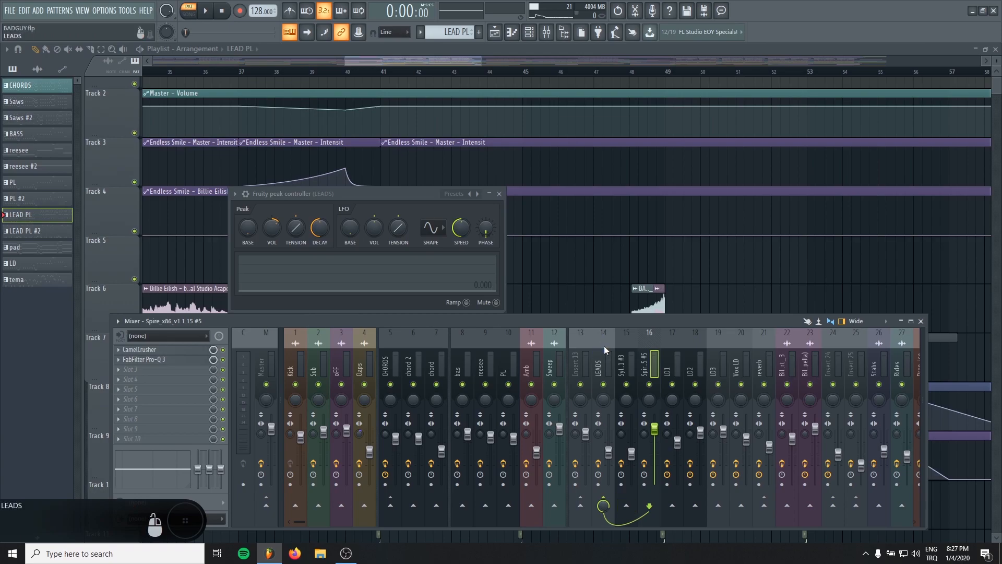
click(666, 367)
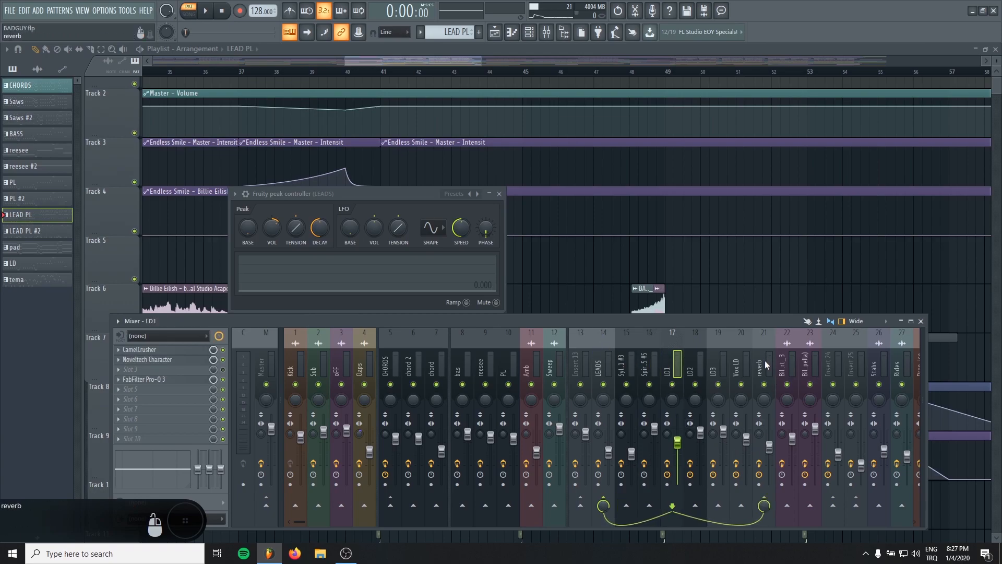
click(608, 353)
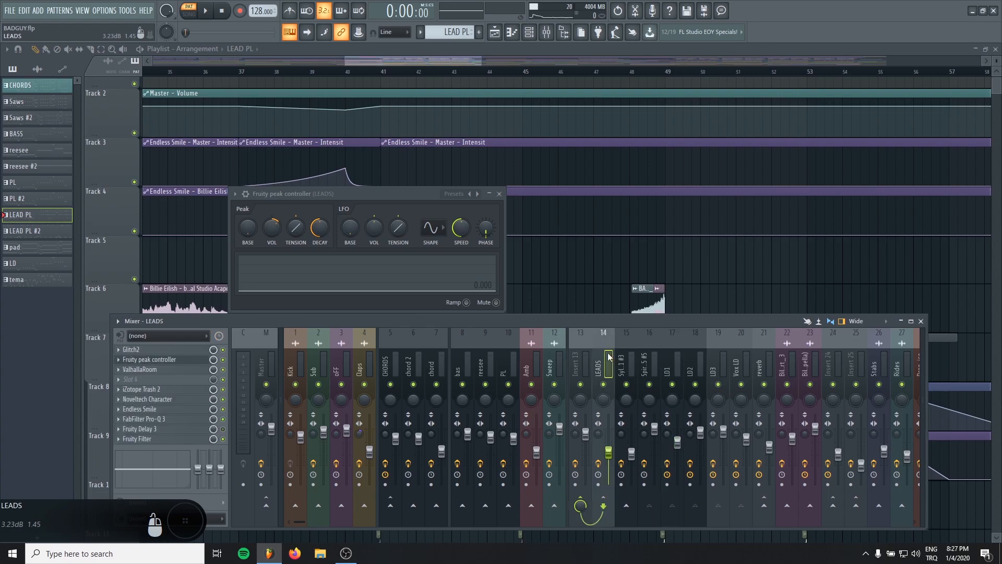
click(767, 368)
- Rename the Insert 13 mixer track to LEAD FINAL
click(584, 359)
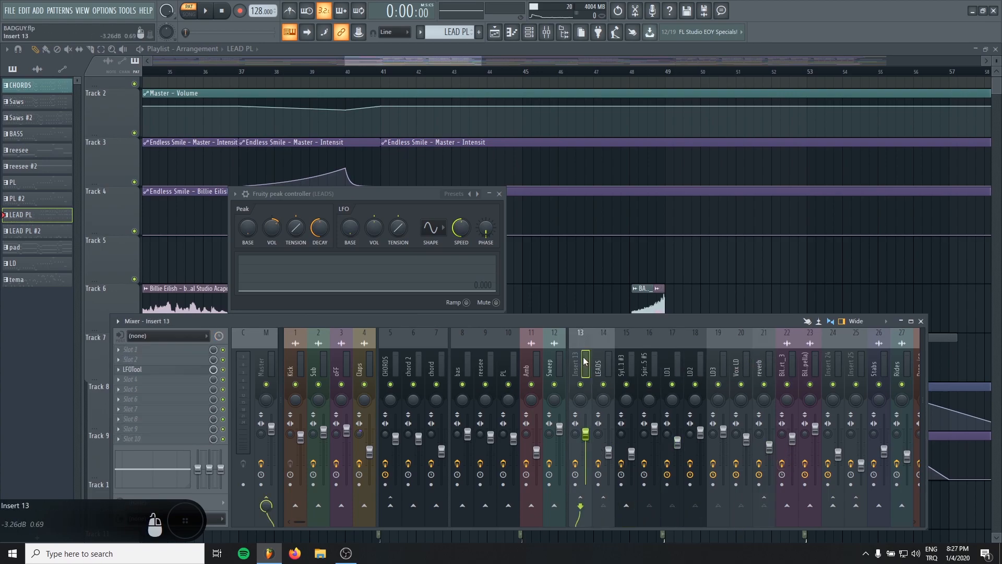
double_click(584, 360)
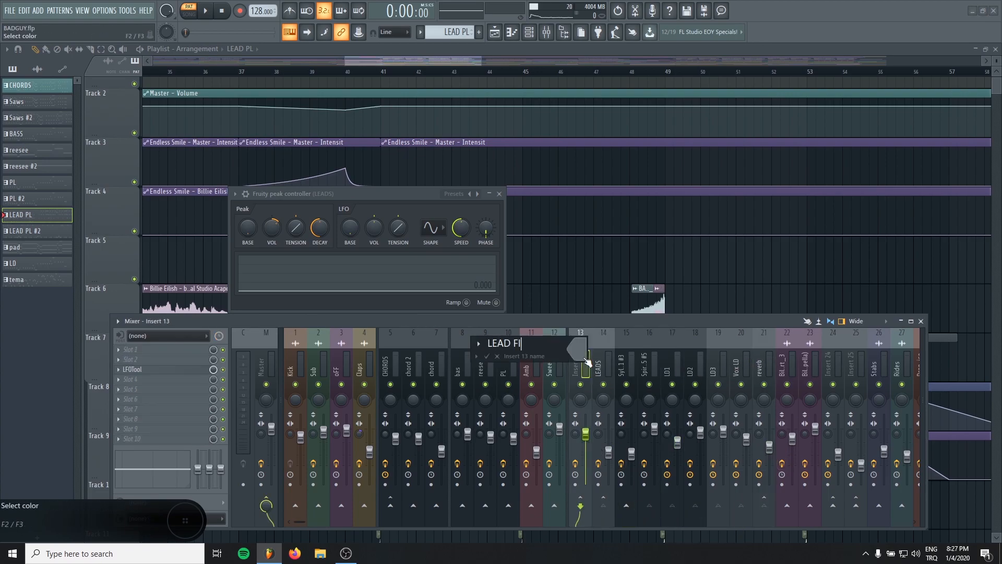
text(LEAD FINAS)
key(BackSpace)
text(L)
key(Return)
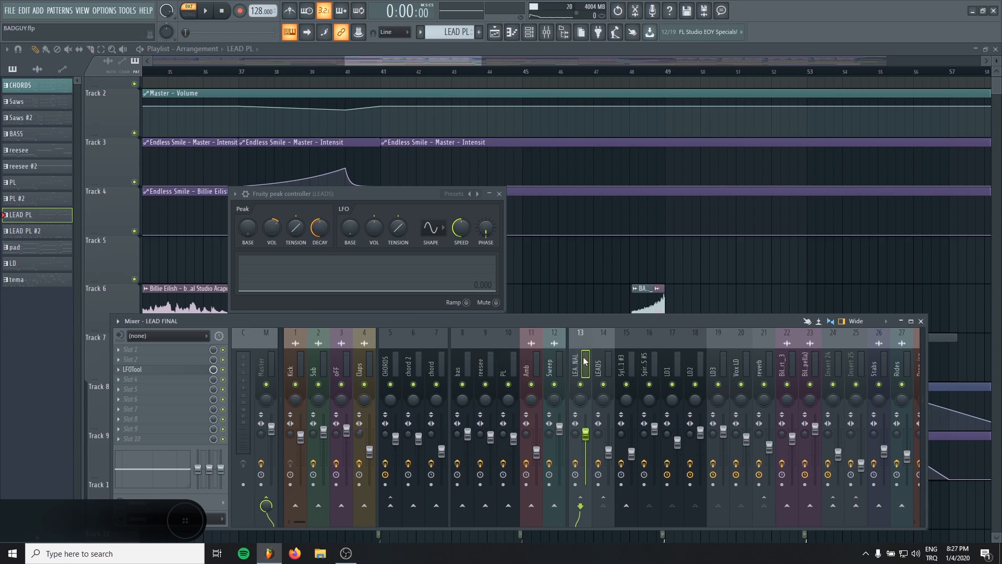
- Show the LFOTool volume curve on the LEAD FINAL mixer track, close the plugin, and save the project
click(141, 369)
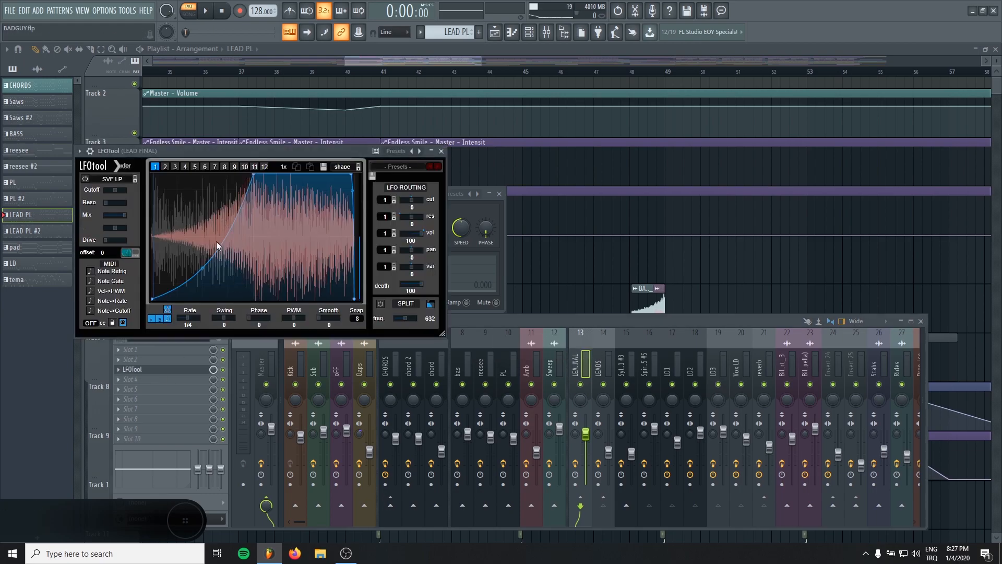
click(442, 152)
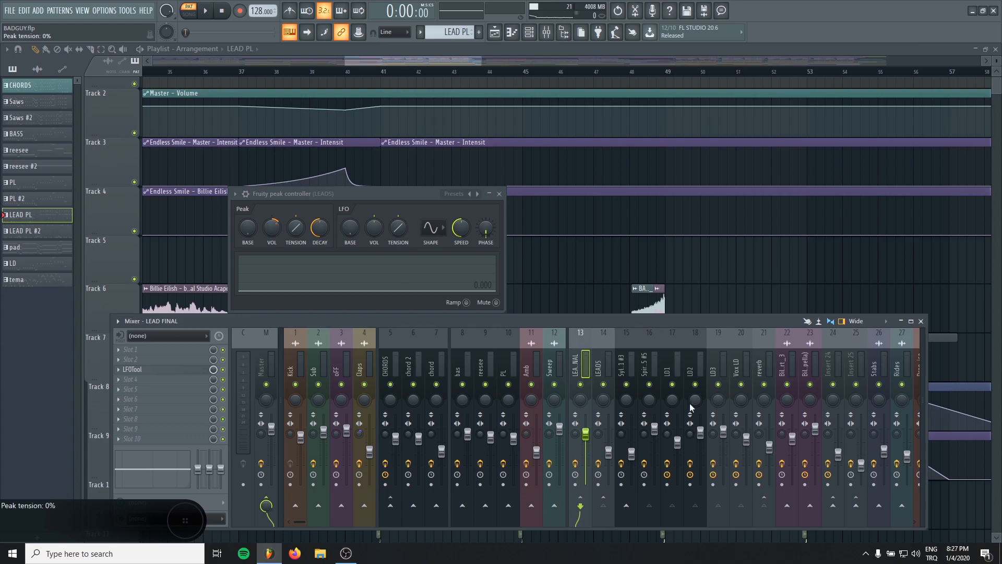
key(ctrl+s)
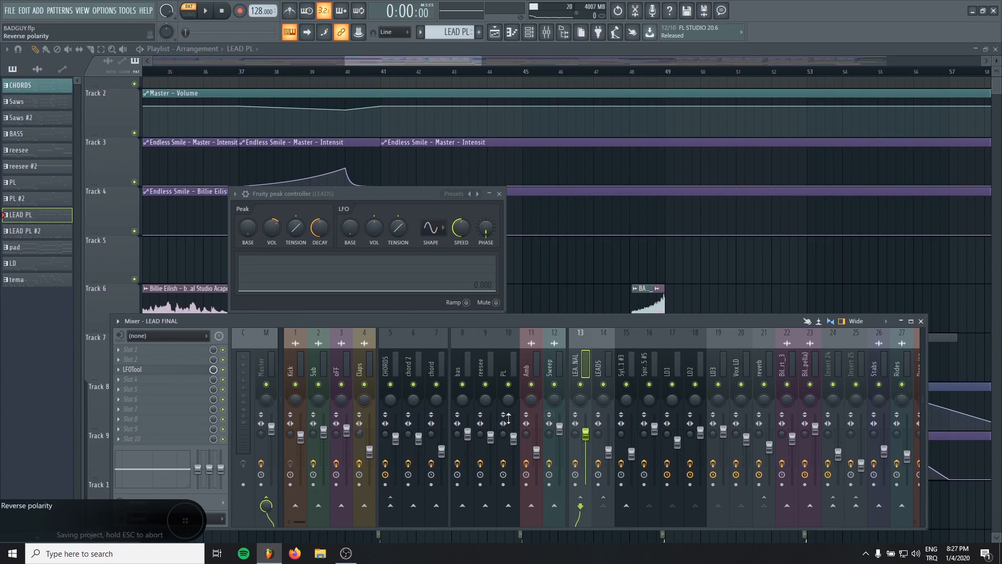
- Play the LEAD PL pattern, close the Fruity peak controller, and show the effects on LD1, LD2, LD3 and Vox LD
key(space)
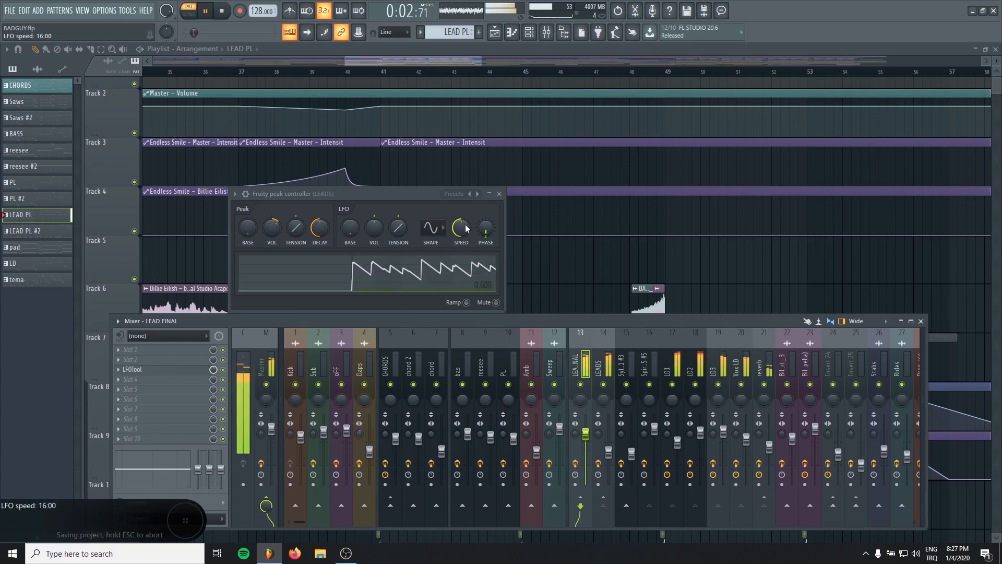
click(500, 194)
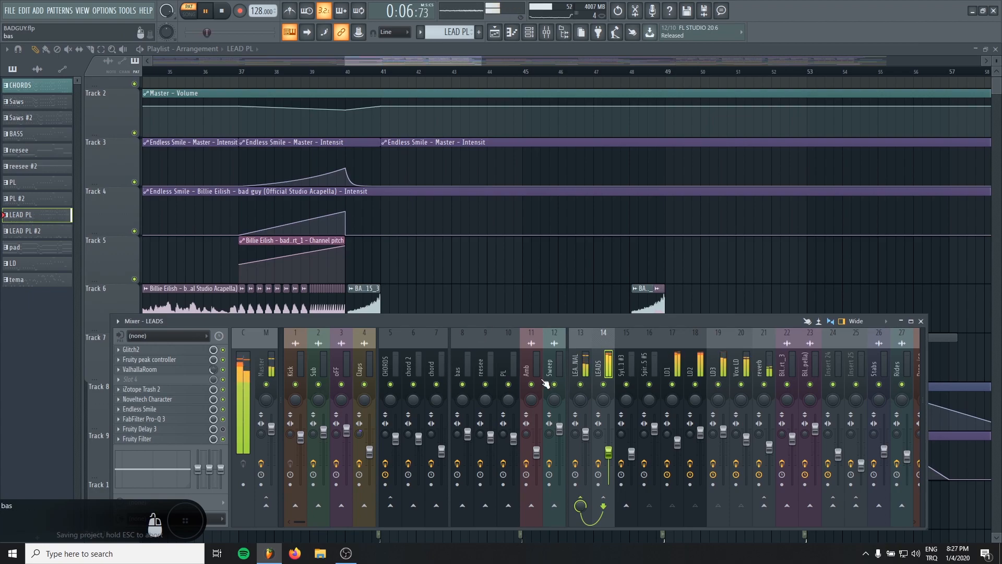
click(670, 353)
click(698, 346)
click(715, 351)
click(743, 354)
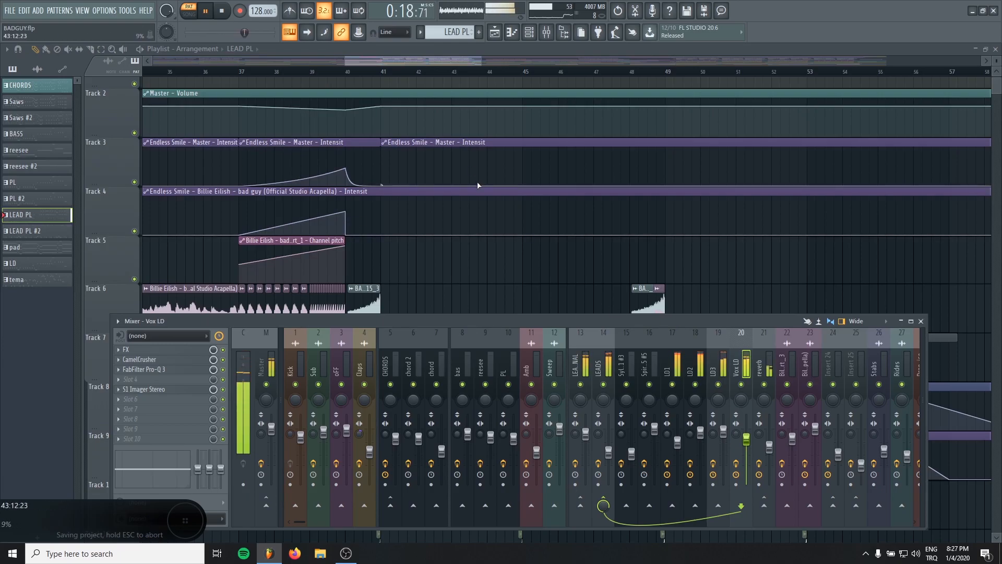
- Close the mixer, switch to song mode with playback at bar 41, and examine the drop's stab and synth shot tracks
key(F9)
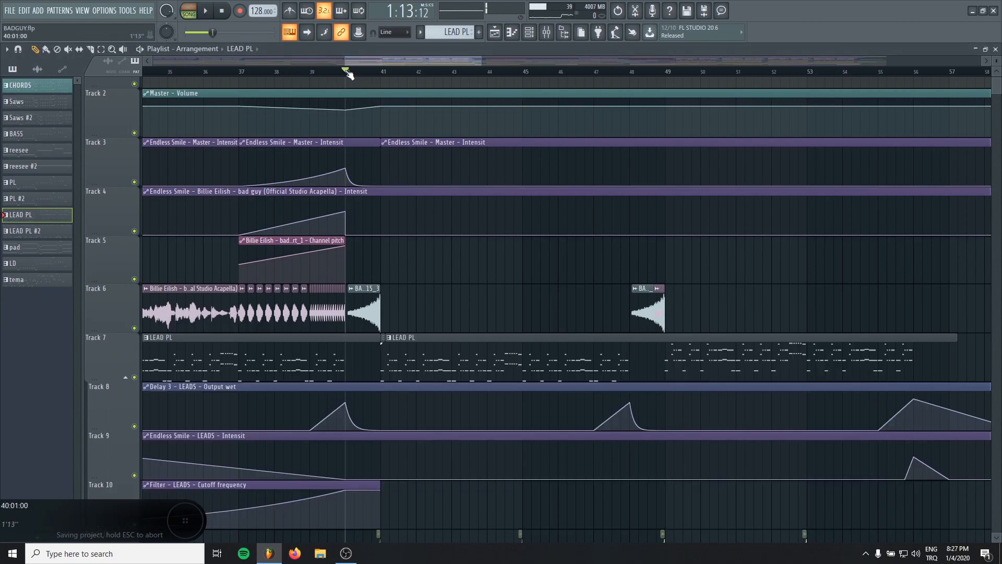
scroll(348, 78, down, 5)
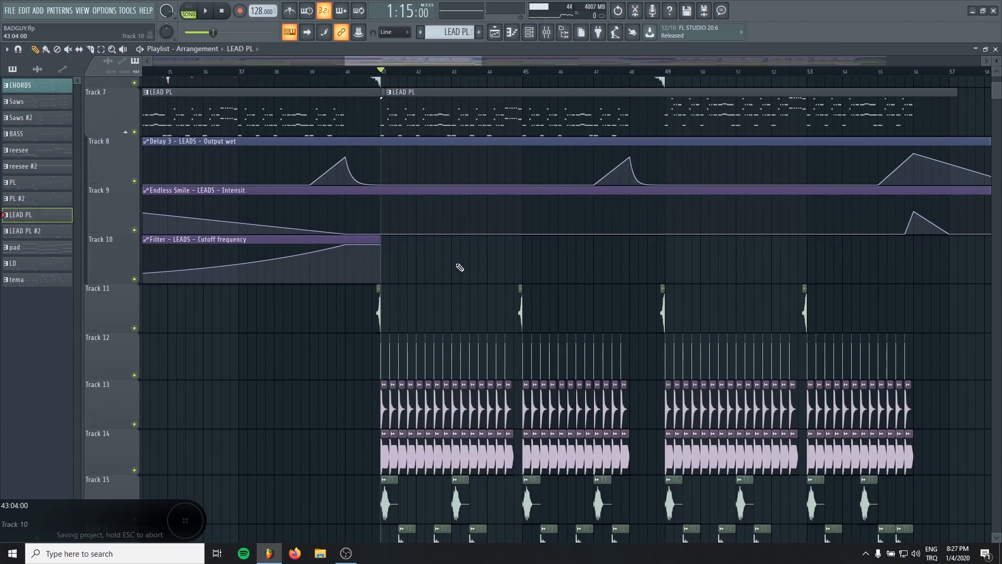
scroll(410, 342, up, 3)
scroll(409, 347, down, 5)
scroll(274, 258, up, 2)
scroll(287, 268, up, 3)
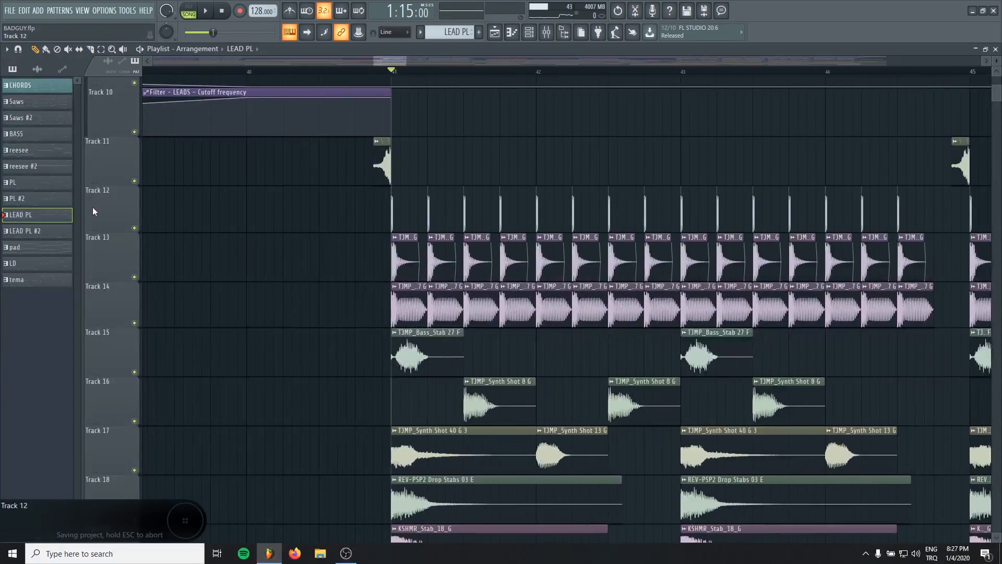
scroll(94, 211, down, 4)
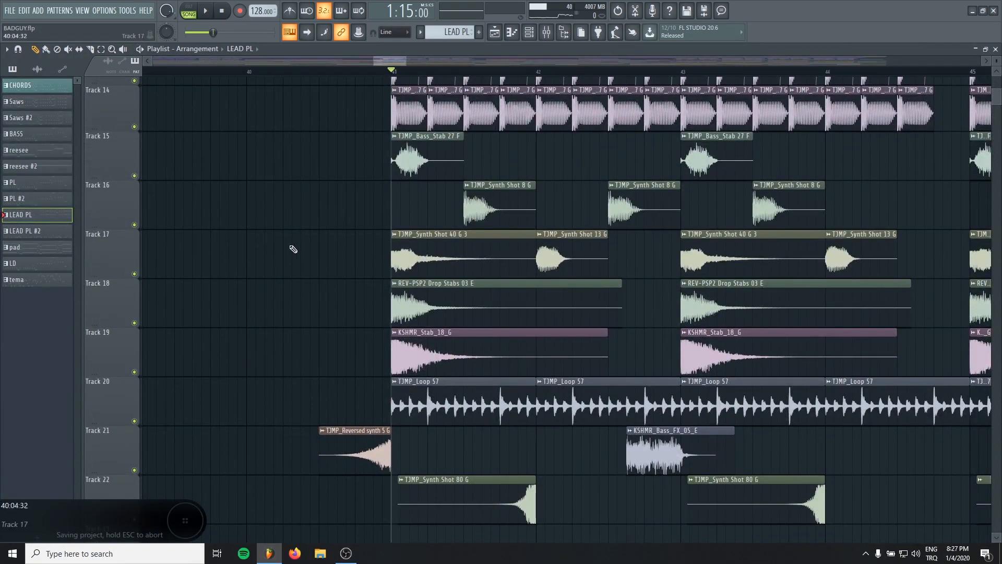
scroll(252, 255, up, 2)
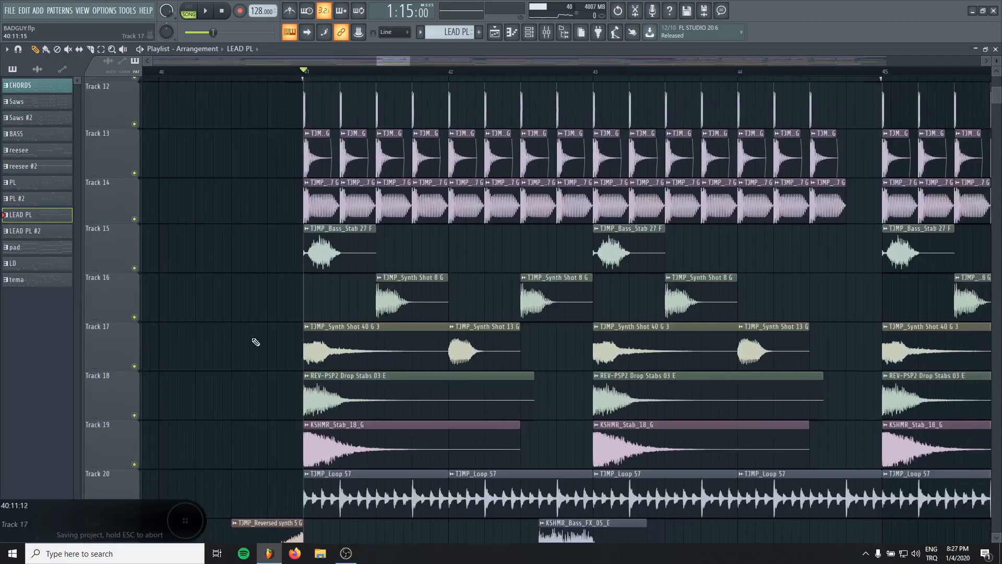
- Solo Track 15 and play it from bar 41, adding Track 16 and Track 17 in turn
right_click(135, 270)
key(space)
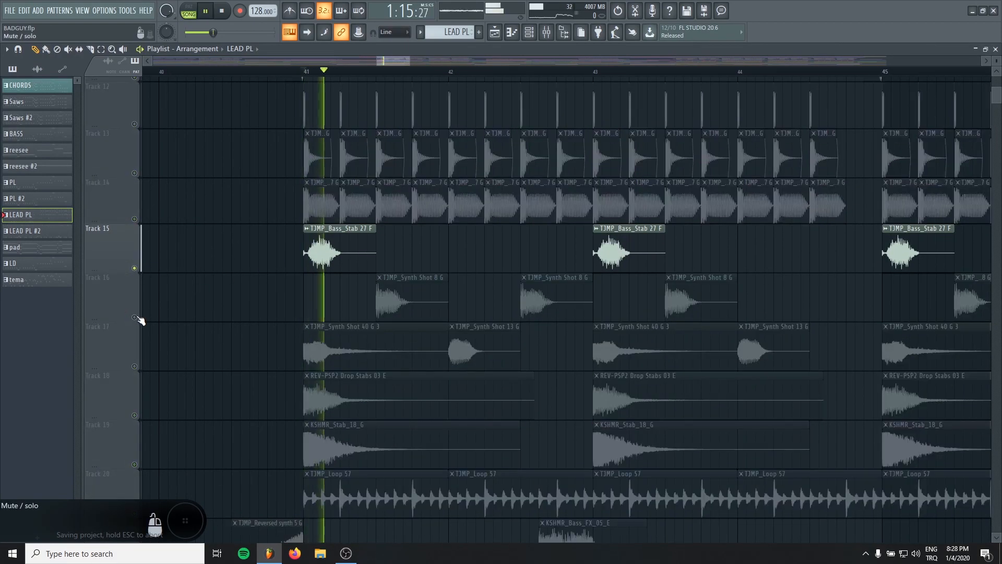
click(135, 317)
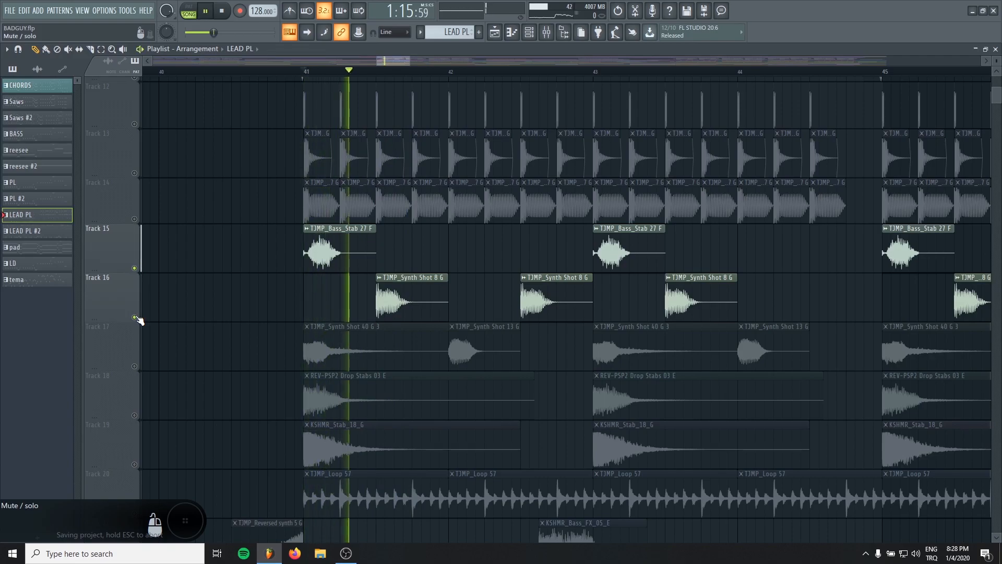
key(space)
click(134, 366)
key(space)
key(space)
- Solo and play Track 18's drop stabs and Track 19's KSHMR stab one after the other, and stop playback
right_click(135, 416)
key(space)
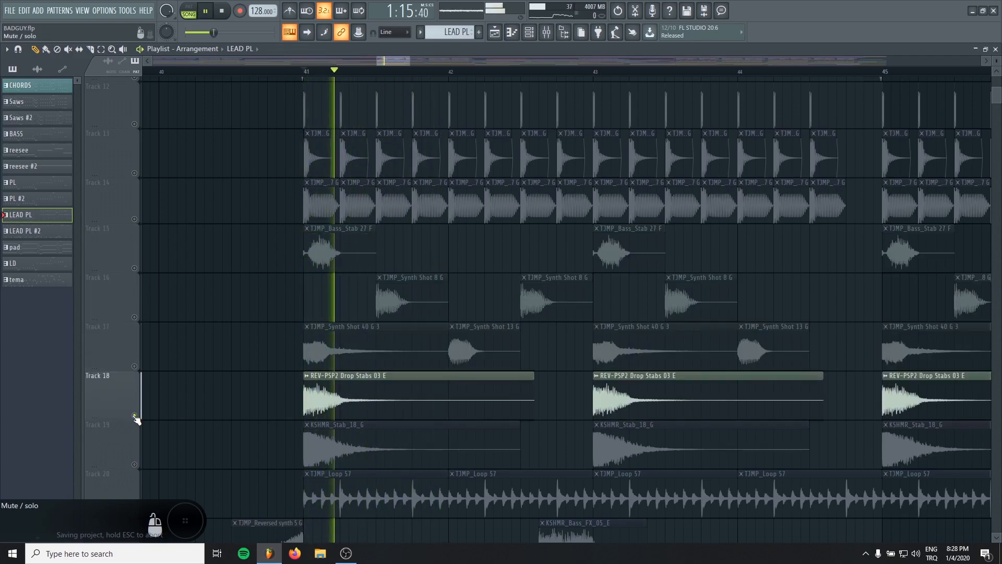
right_click(135, 464)
key(space)
key(space)
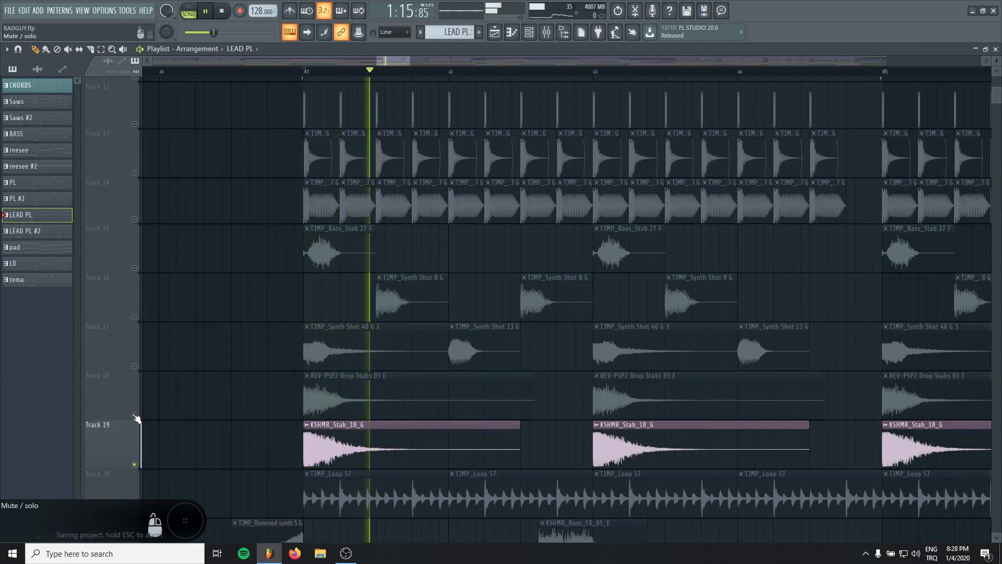
key(space)
- Unmute Tracks 15 to 18 along with Tracks 12 and 13, and play the layered stabs from bar 41
click(135, 416)
click(135, 366)
click(135, 317)
click(134, 268)
scroll(225, 281, up, 1)
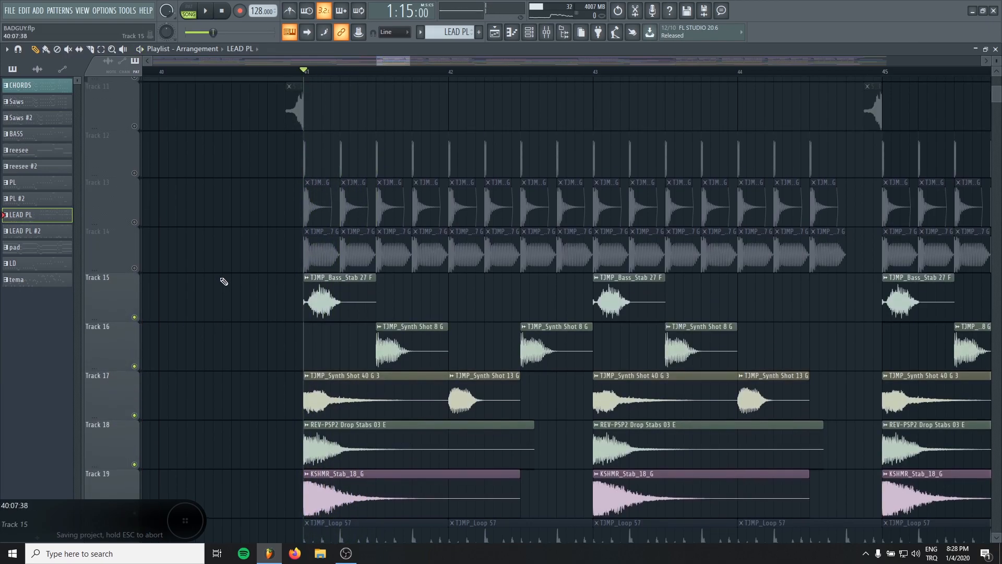
click(134, 223)
click(134, 173)
key(space)
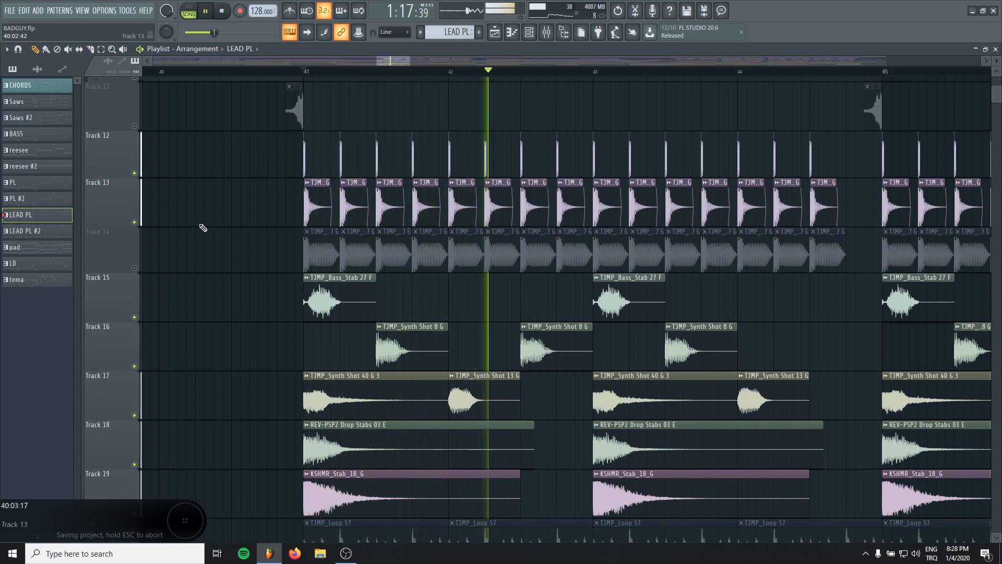
- Unmute Track 21's reversed synth and bass FX and Track 22's synth shots during playback
ctrl+scroll(333, 321, down, 3)
scroll(292, 326, down, 5)
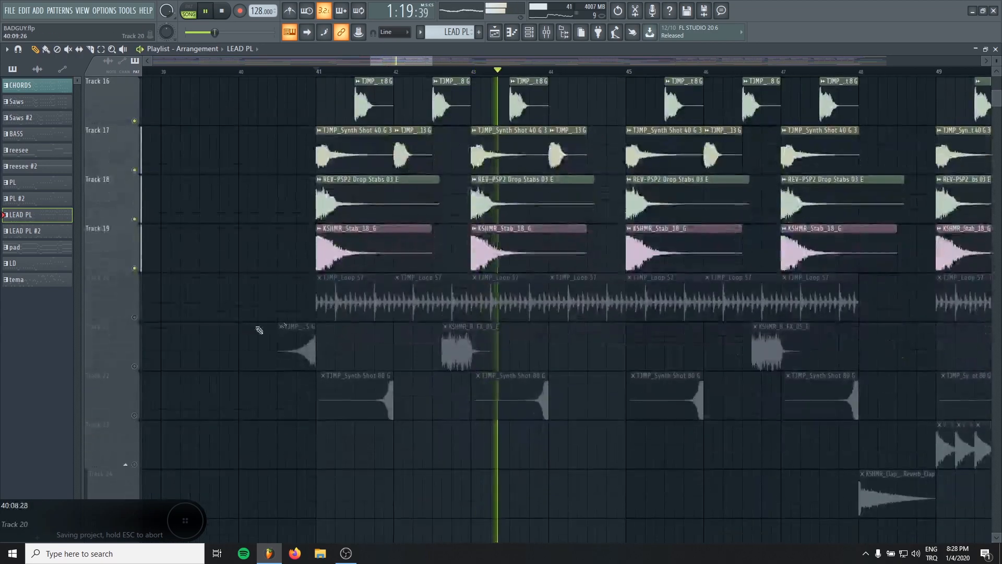
click(134, 366)
click(134, 415)
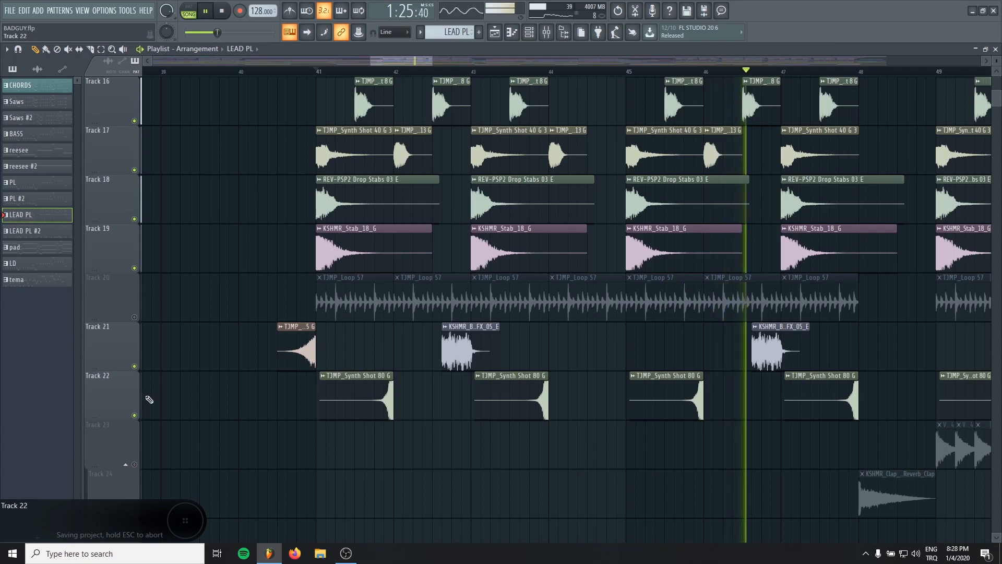
- Unmute Track 24's reverb clap, Track 23, and Track 20's TJMP loop while the drop plays
scroll(380, 370, down, 3)
scroll(339, 298, down, 1)
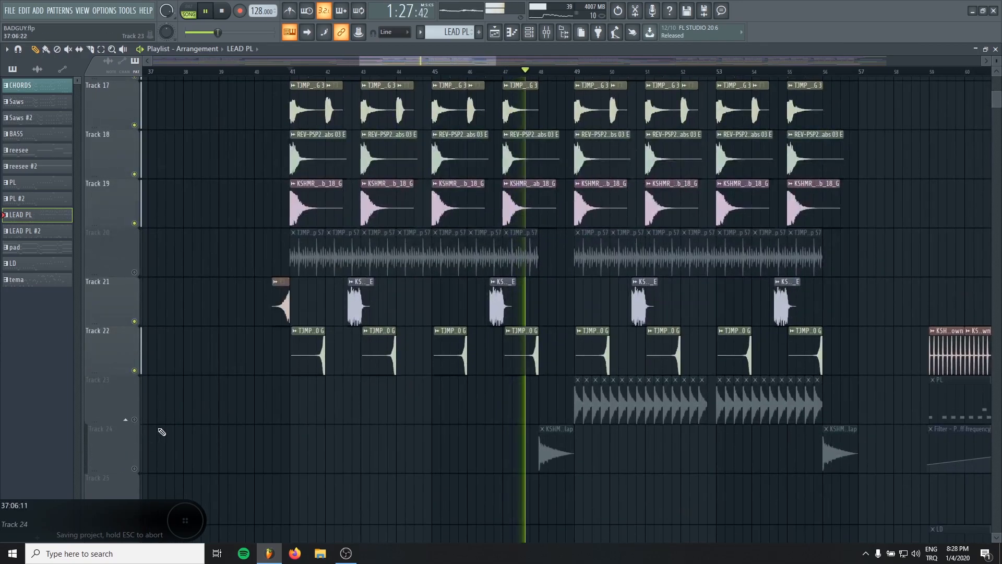
click(135, 468)
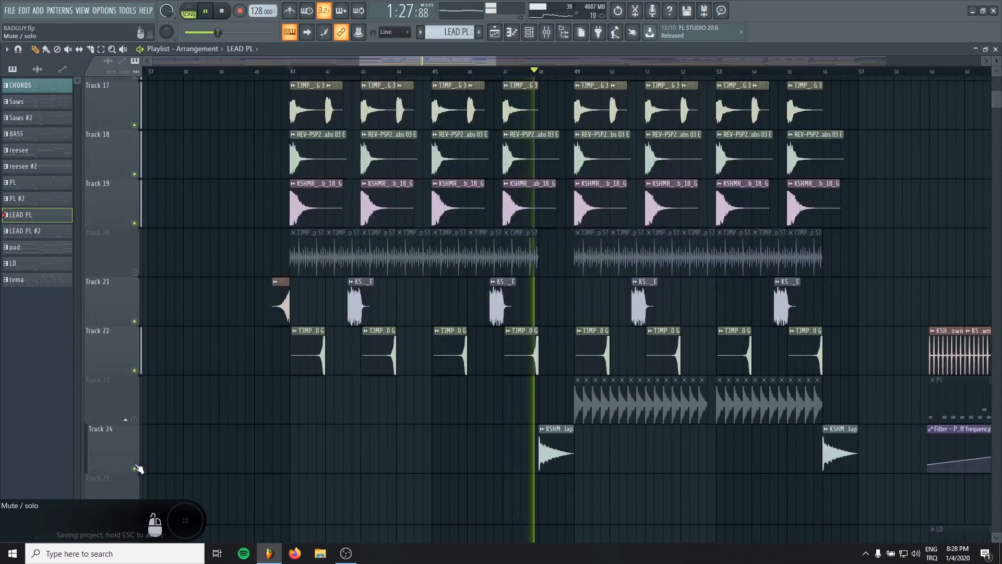
click(135, 419)
click(134, 272)
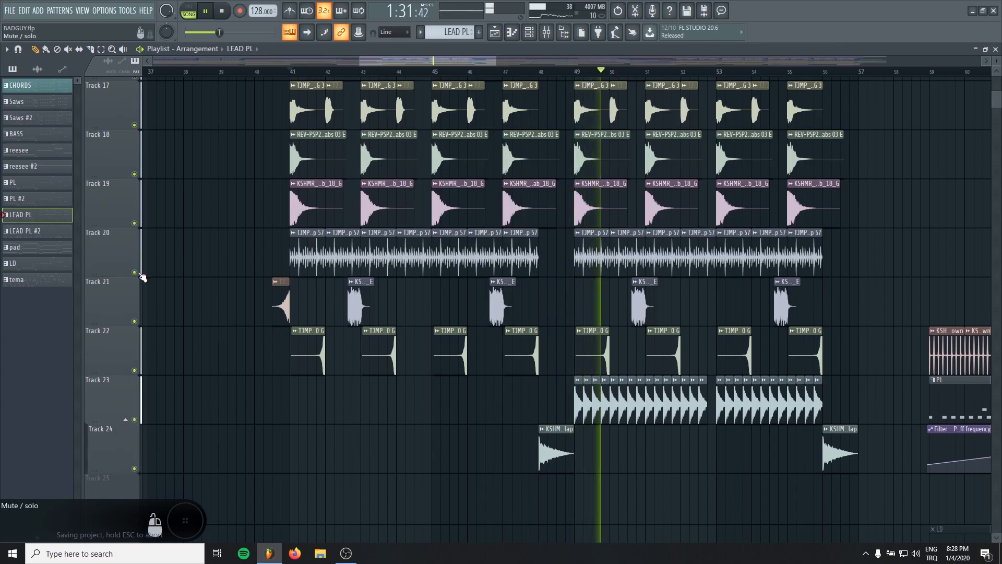
scroll(344, 321, down, 7)
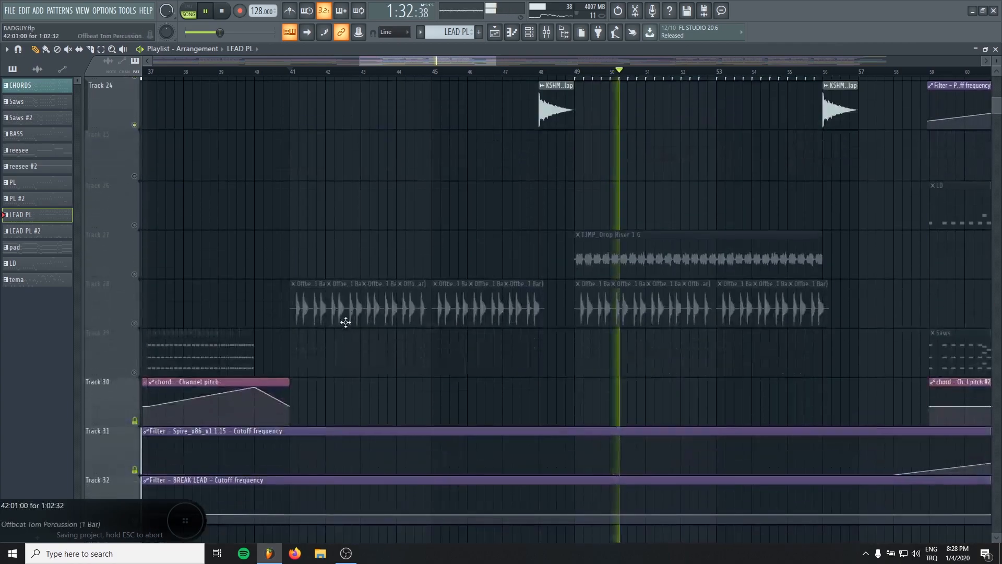
- Unmute Track 27's drop riser and Track 28's offbeat tom percussion while the drop plays, and stop playback
click(136, 274)
scroll(493, 314, up, 2)
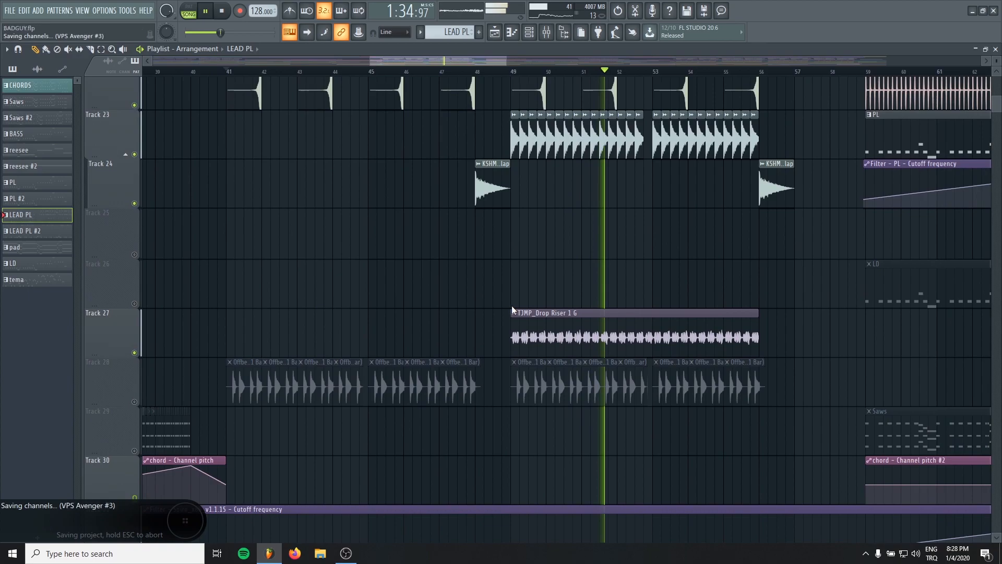
click(136, 402)
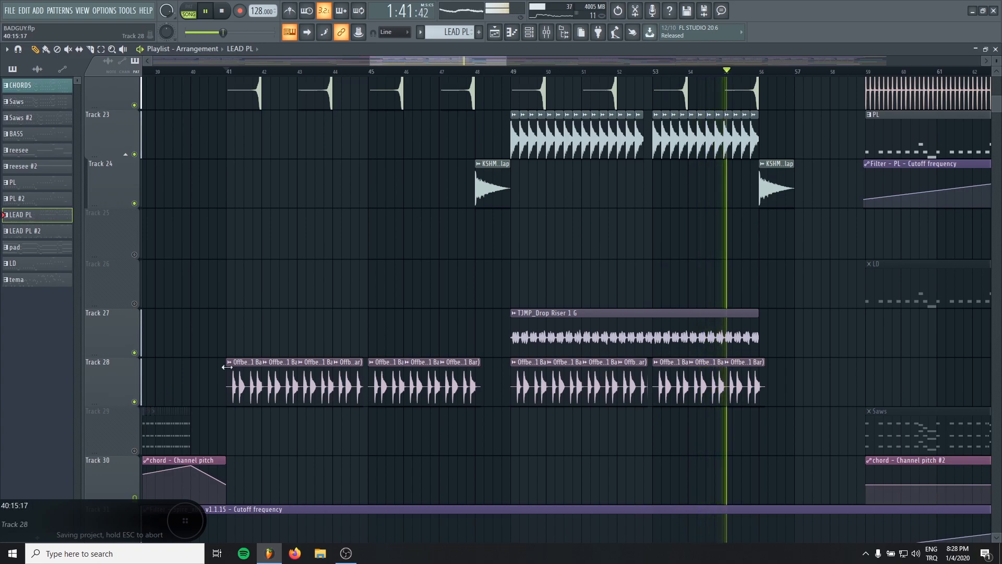
scroll(391, 309, down, 10)
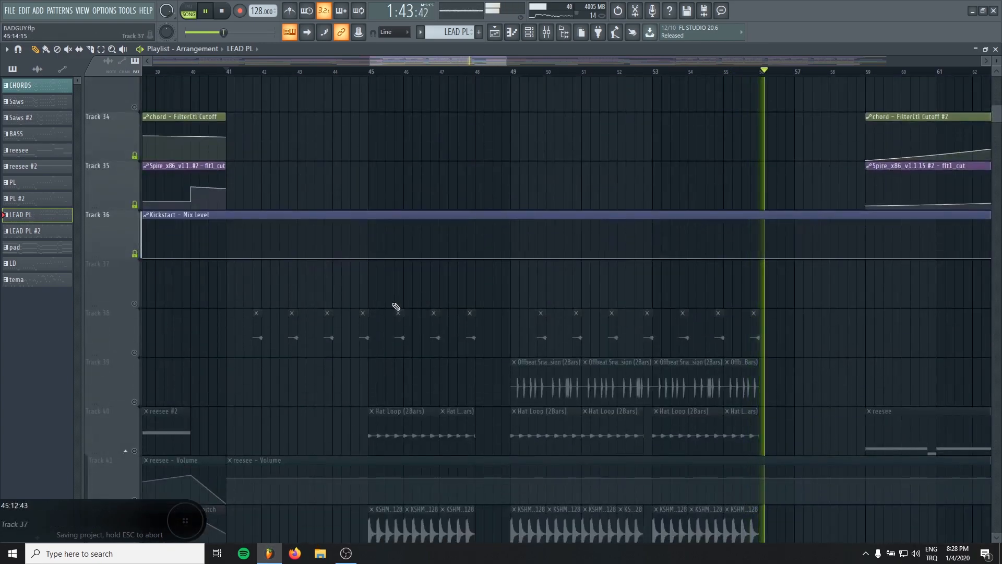
scroll(274, 329, down, 3)
key(space)
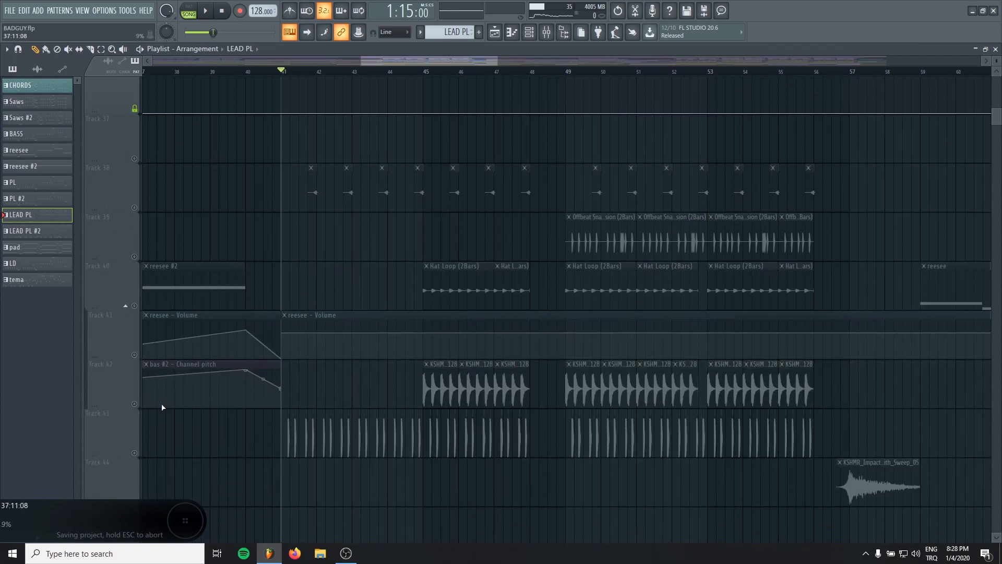
- Solo Track 43's synth shots and play them from bar 49
click(137, 453)
click(566, 74)
drag(486, 140, 315, 56)
key(space)
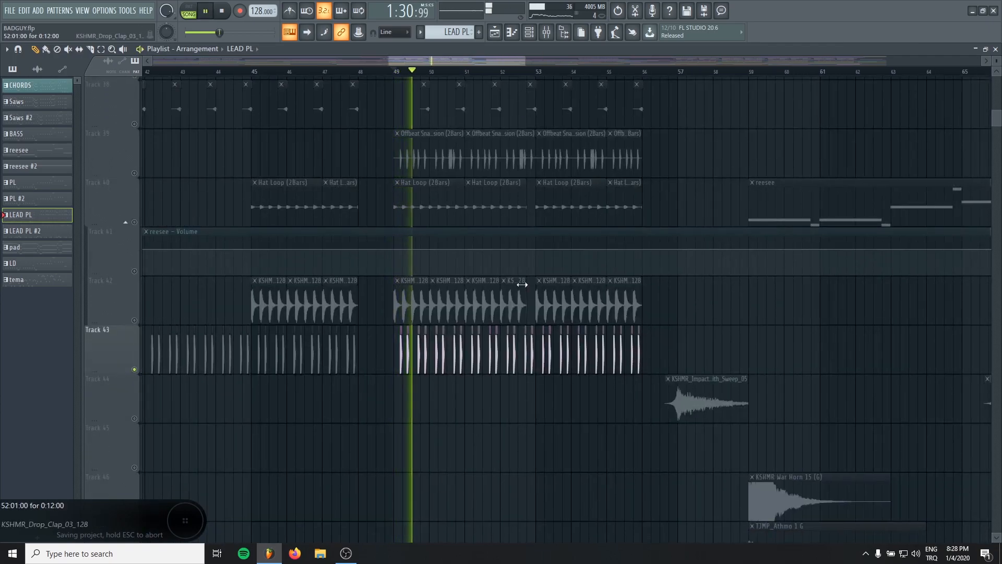
- Show the synth shot's sample channel and its mixer track's Fruity Stereo Shaper, ArtsAcoustic Reverb and FabFilter Pro-Q 3 effects
double_click(440, 358)
key(space)
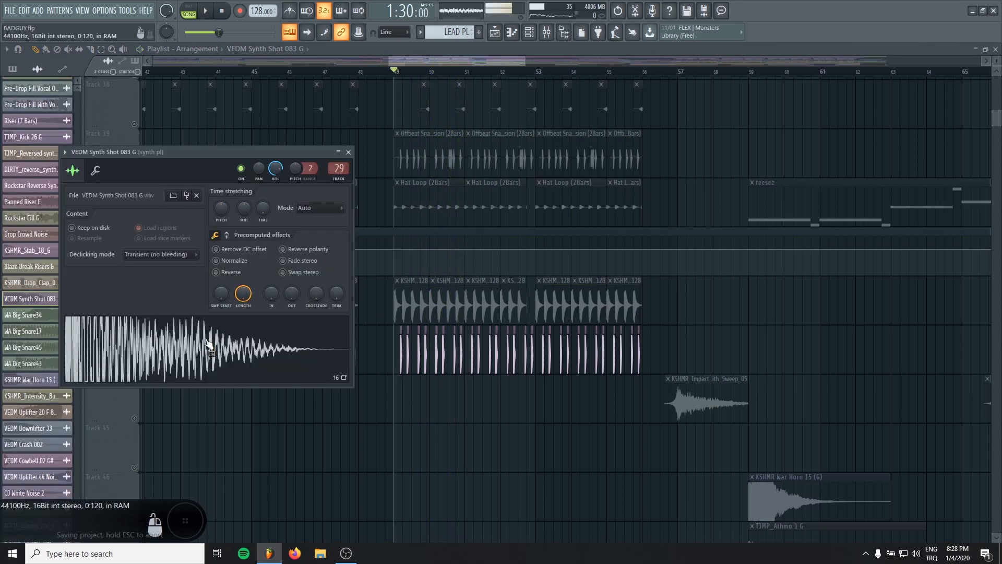
double_click(340, 169)
click(163, 360)
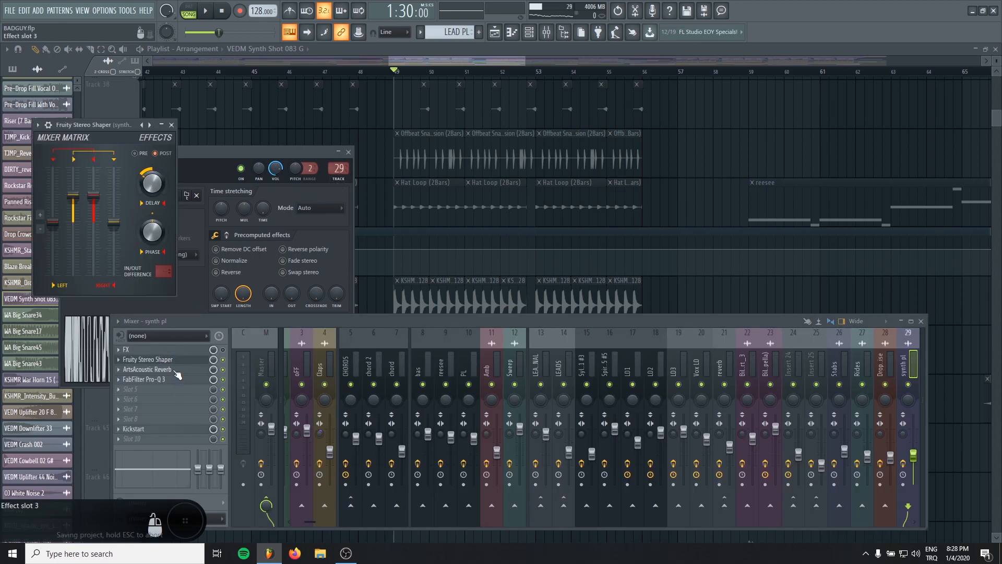
click(176, 371)
click(176, 370)
click(172, 380)
key(Escape)
click(348, 153)
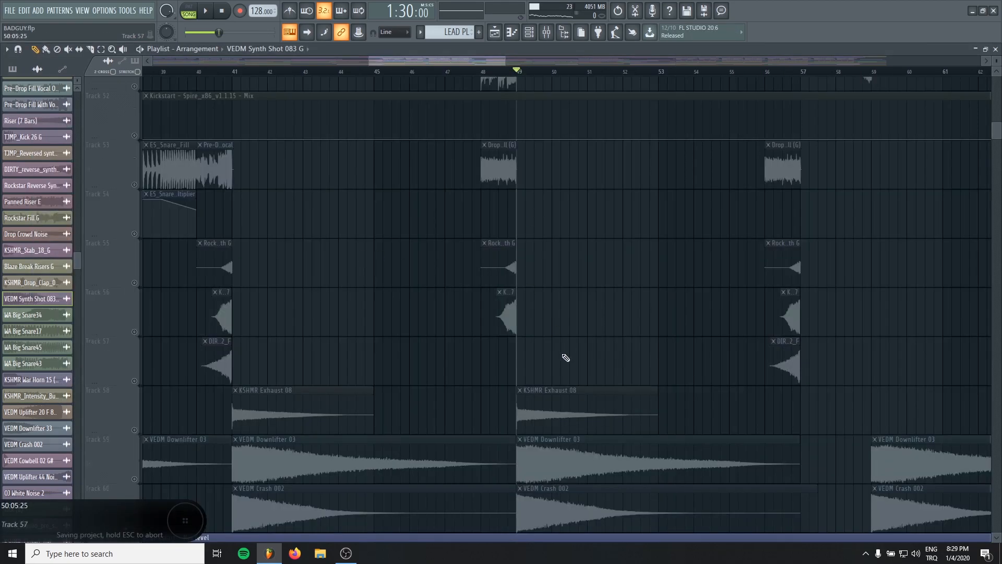
- Solo Track 63's Drop Crowd Noise and play it from bar 41
scroll(564, 354, down, 5)
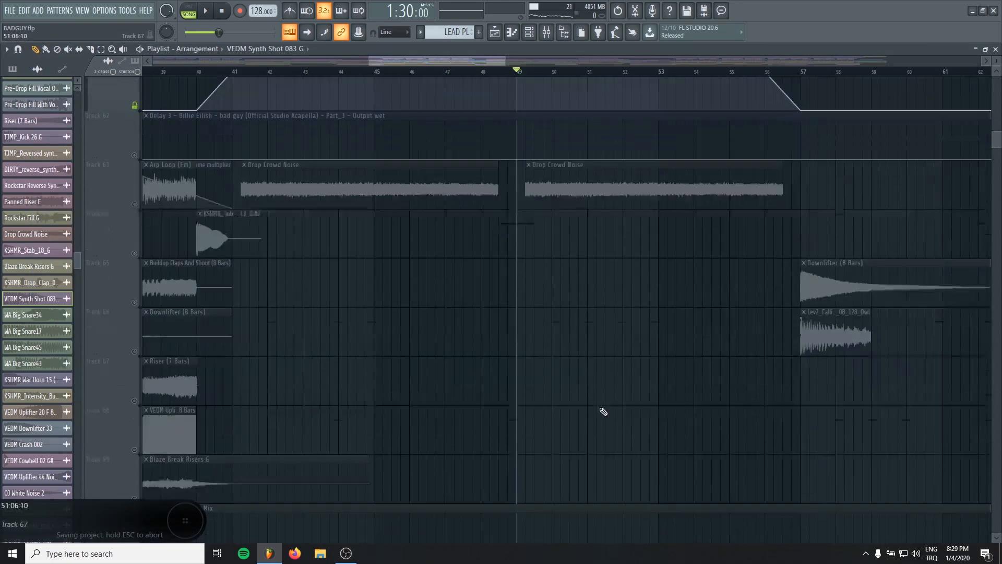
scroll(540, 409, up, 3)
click(138, 330)
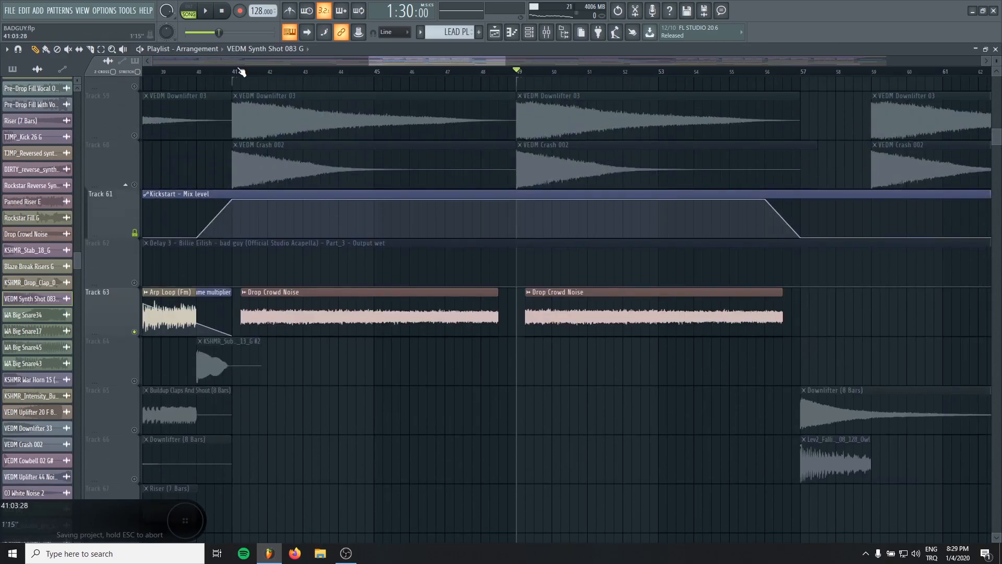
scroll(212, 267, up, 3)
key(space)
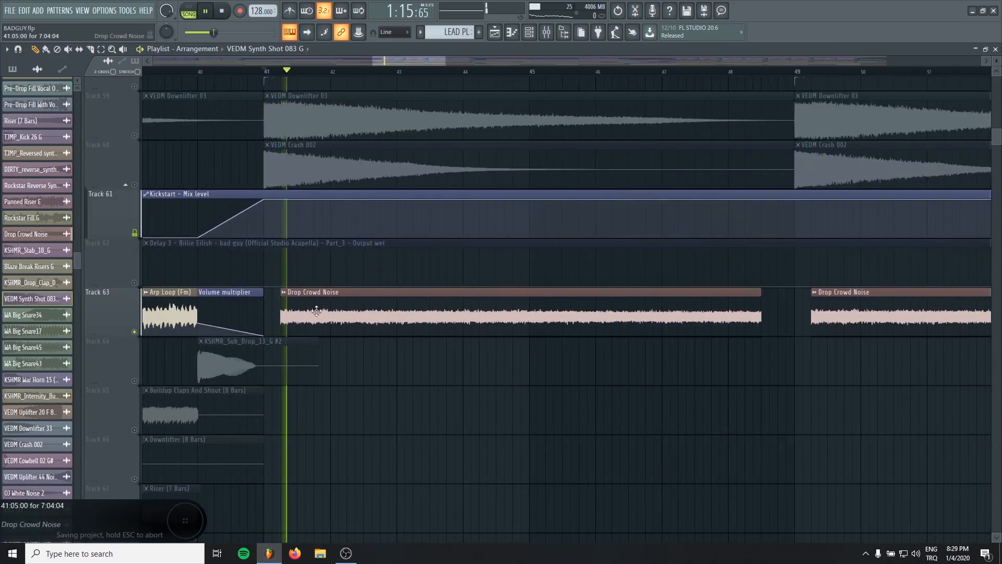
- Show the crowd noise's mixer track and its FabFilter Pro-Q 3 settings during playback, and close them
double_click(380, 318)
key(F9)
click(294, 98)
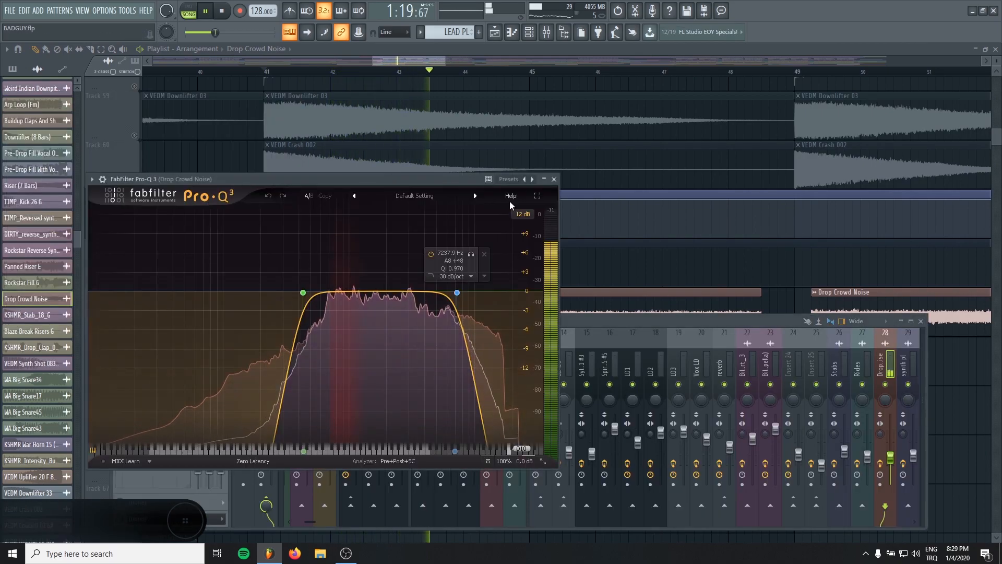
click(555, 181)
key(F9)
- Unmute all playlist tracks again and play the full drop from just before bar 41
scroll(381, 331, down, 5)
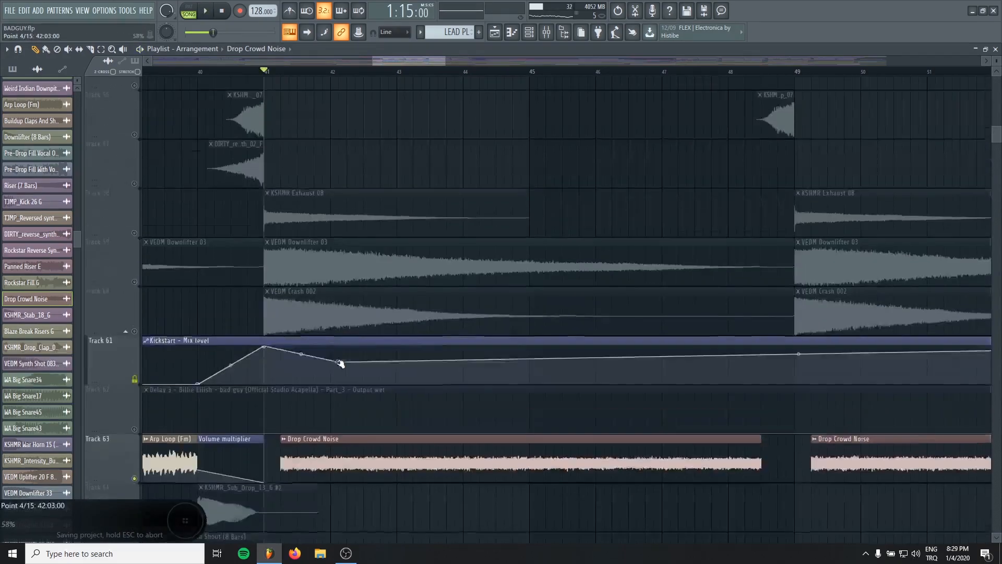
scroll(339, 363, up, 20)
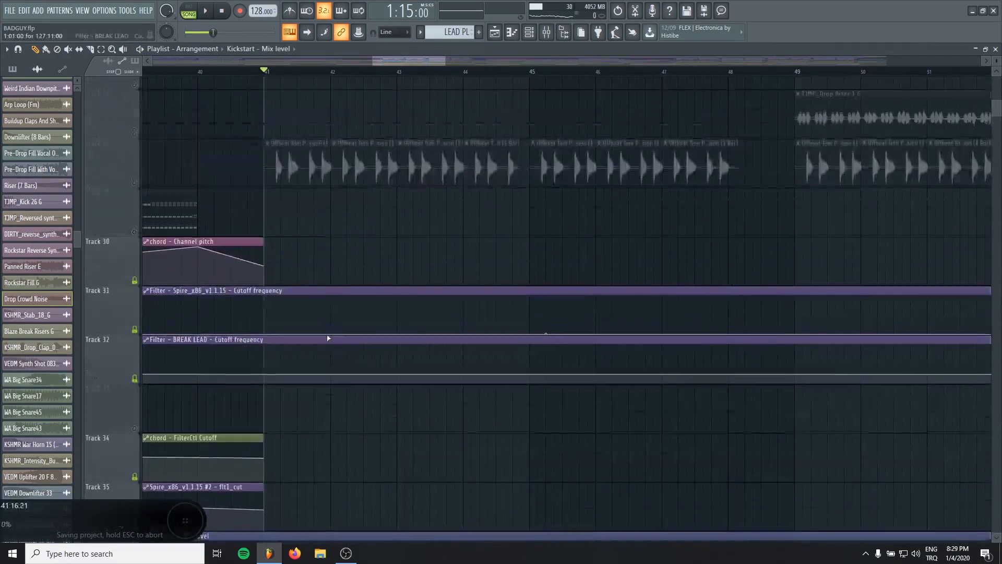
right_click(136, 415)
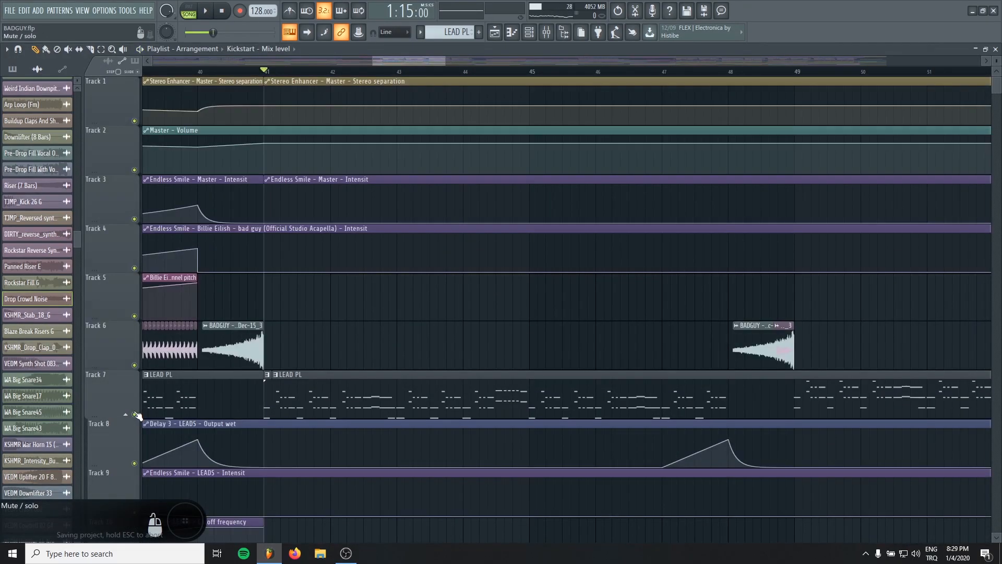
key(space)
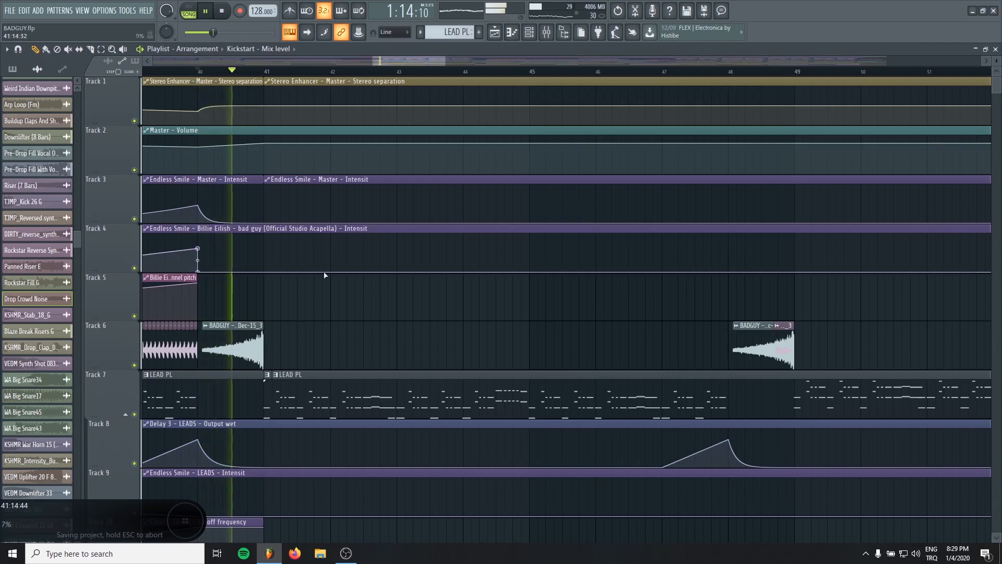
- Examine the full drop's layered clips across the playlist tracks while the arrangement plays
scroll(320, 269, down, 4)
scroll(341, 278, down, 6)
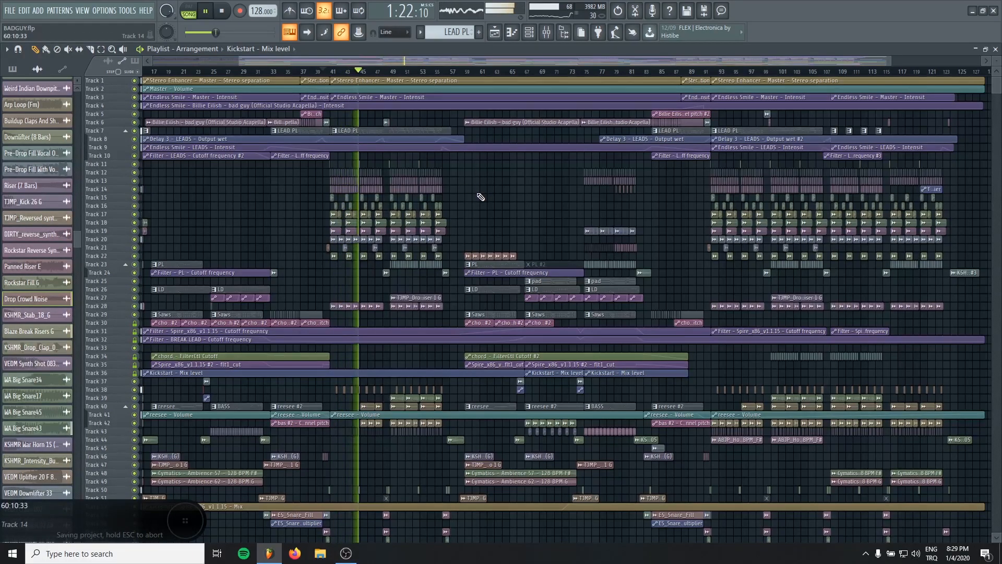
scroll(353, 224, up, 3)
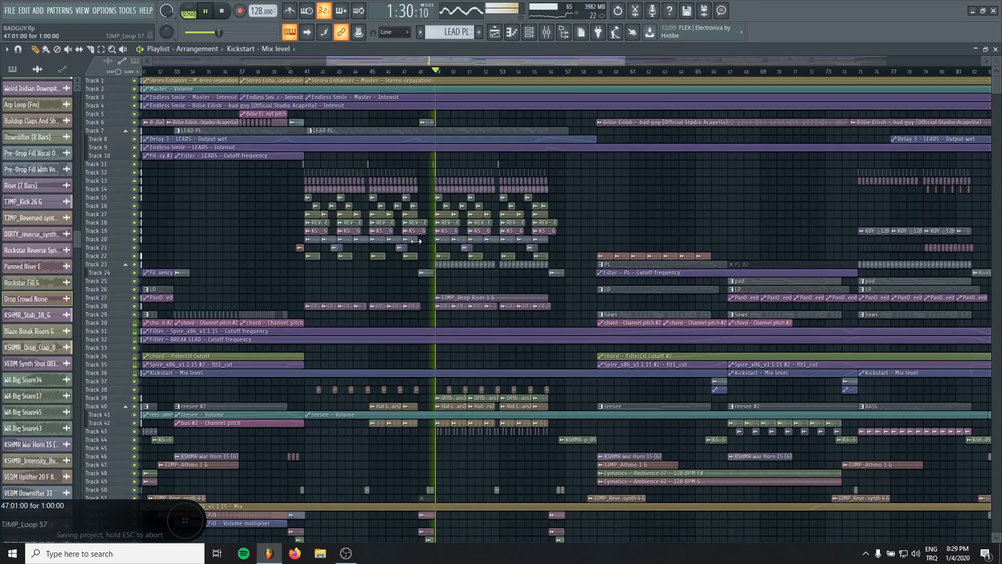
scroll(416, 241, up, 2)
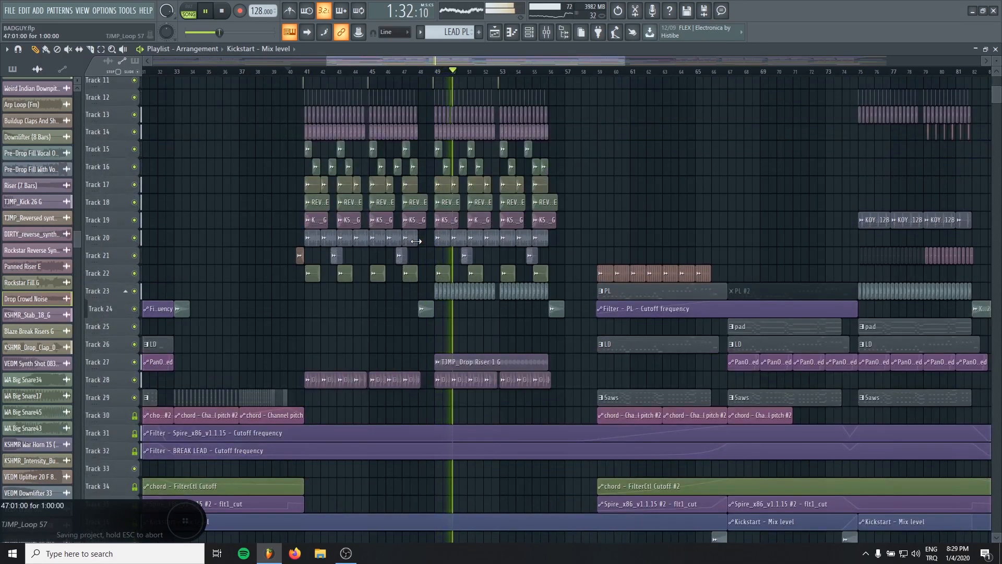
scroll(444, 343, up, 2)
scroll(443, 343, up, 5)
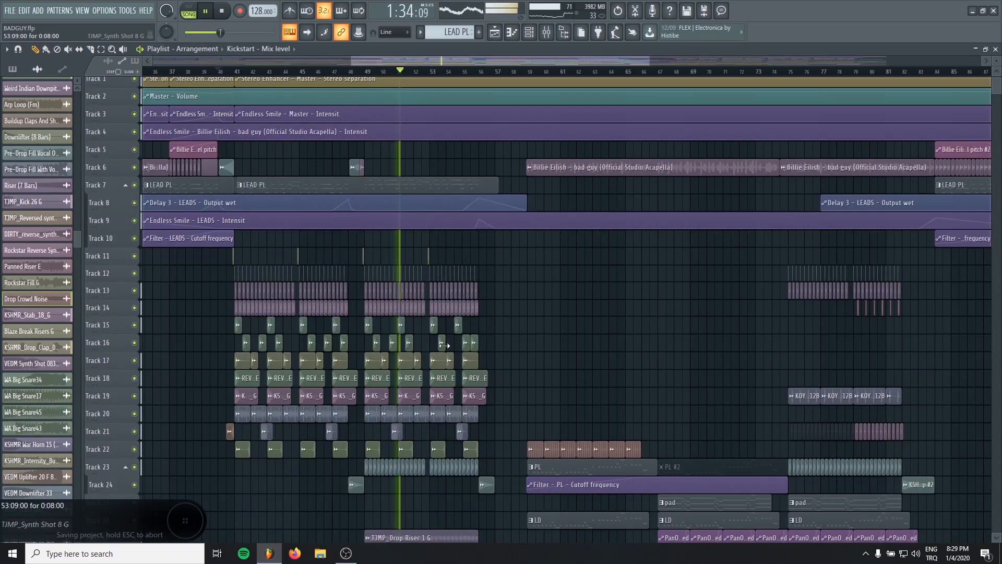
scroll(444, 344, down, 3)
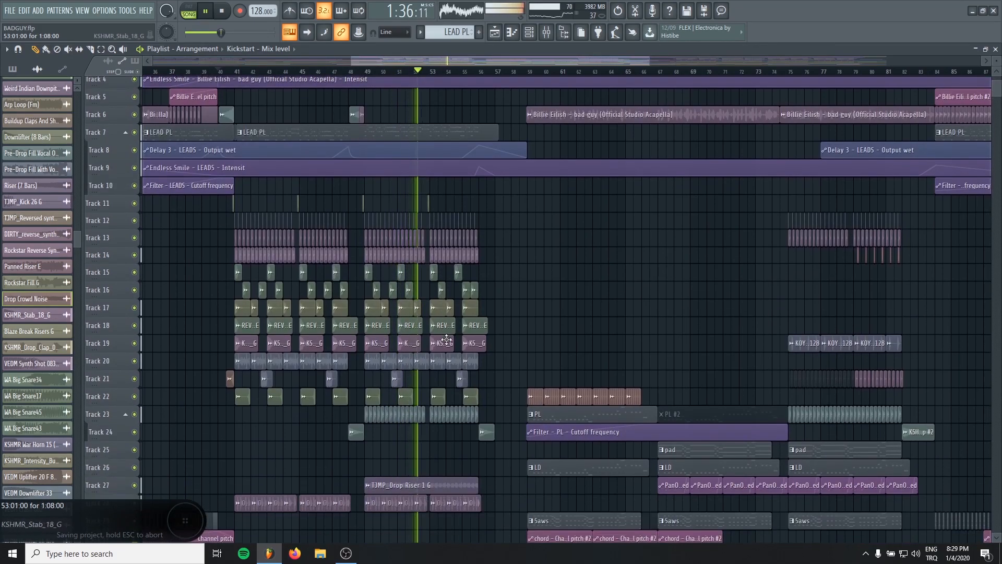
scroll(449, 339, up, 4)
scroll(449, 336, up, 3)
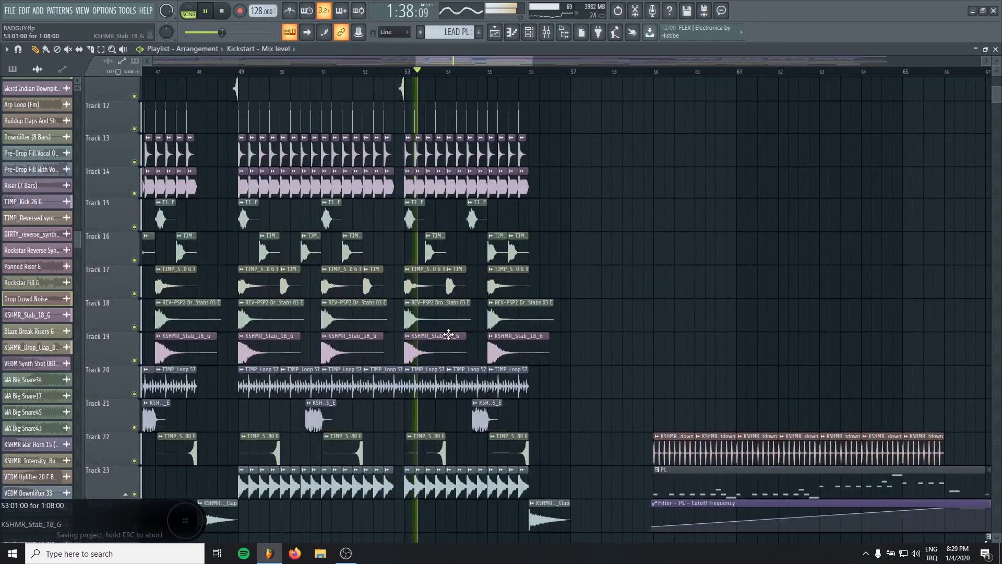
scroll(449, 334, down, 4)
scroll(450, 334, down, 4)
scroll(548, 329, down, 2)
scroll(569, 316, up, 8)
scroll(543, 321, right, 3)
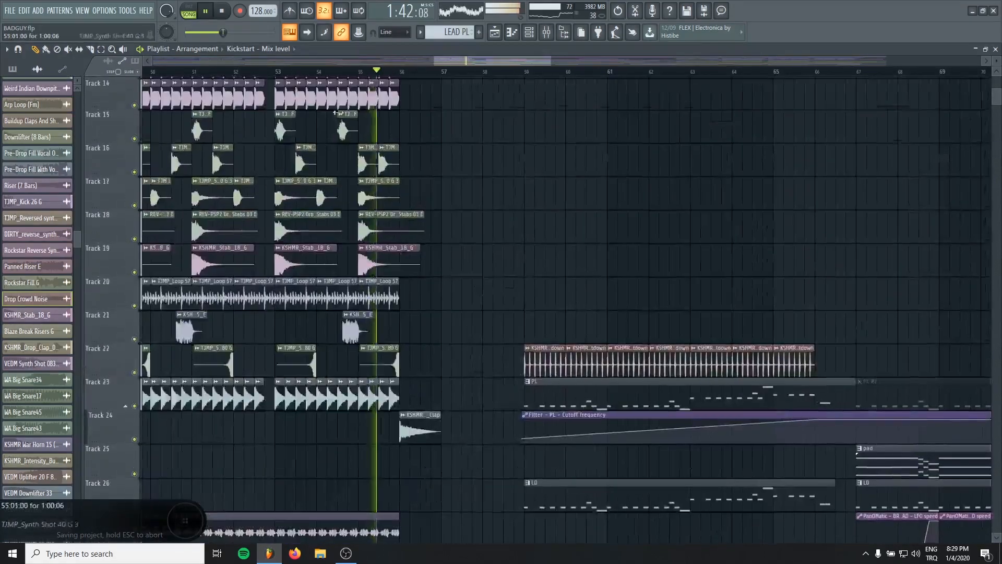
scroll(522, 289, up, 9)
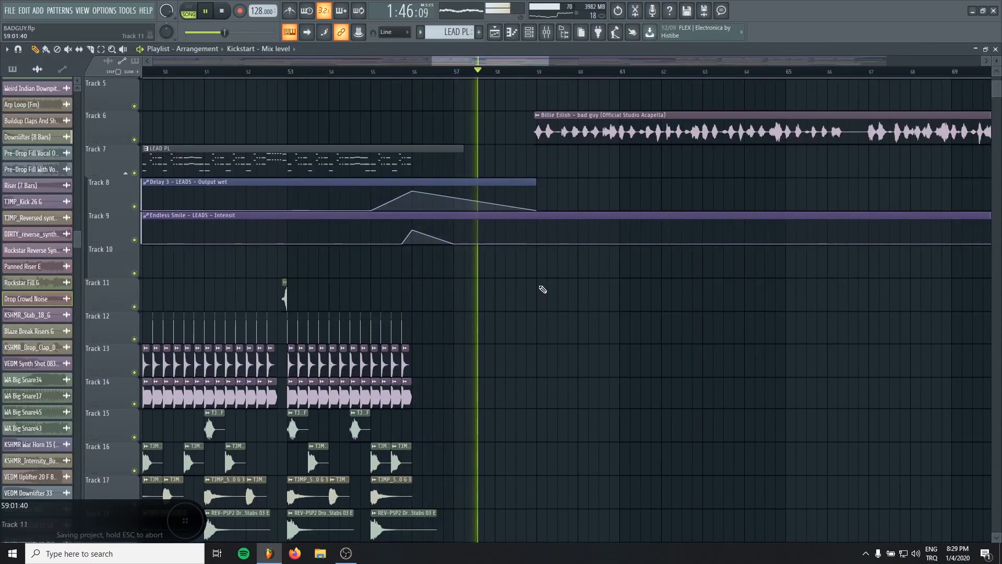
- Examine the second break's tracks from bar 59 during playback, including the Track 22 to 32 layers, and stop playback
scroll(598, 269, up, 3)
scroll(522, 314, right, 4)
click(134, 221)
scroll(559, 251, down, 12)
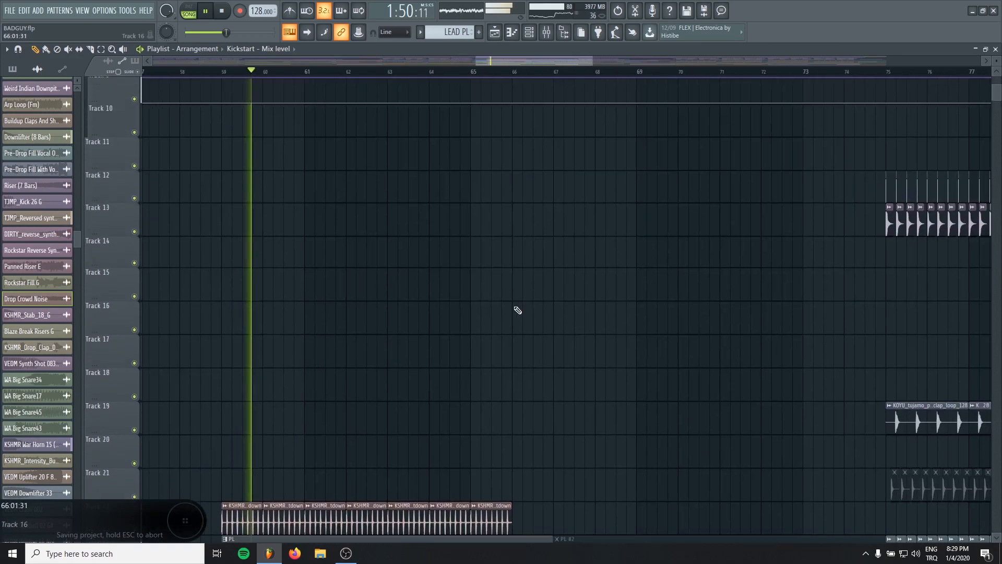
scroll(517, 312, down, 4)
scroll(450, 287, down, 4)
scroll(451, 284, up, 3)
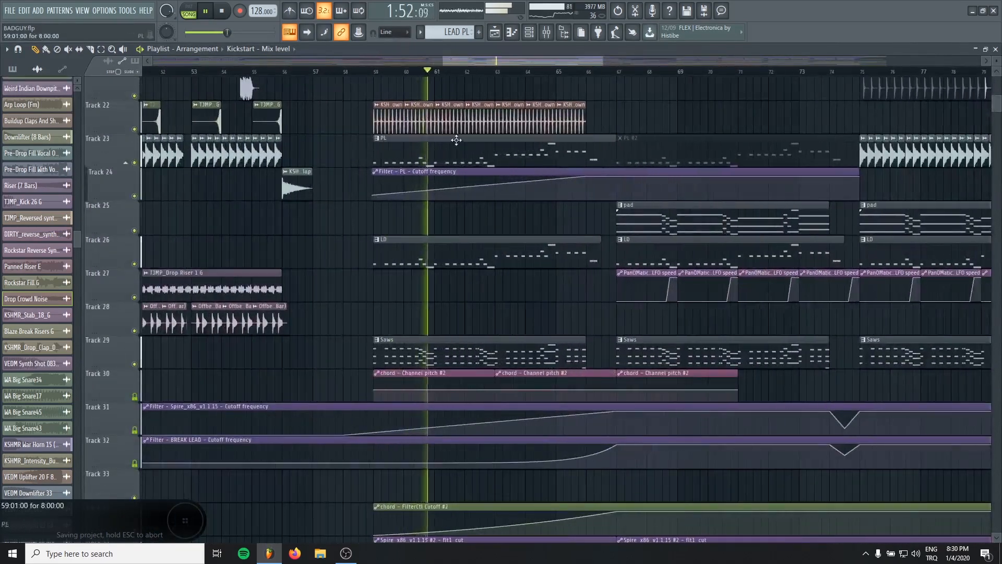
scroll(470, 170, down, 3)
click(224, 10)
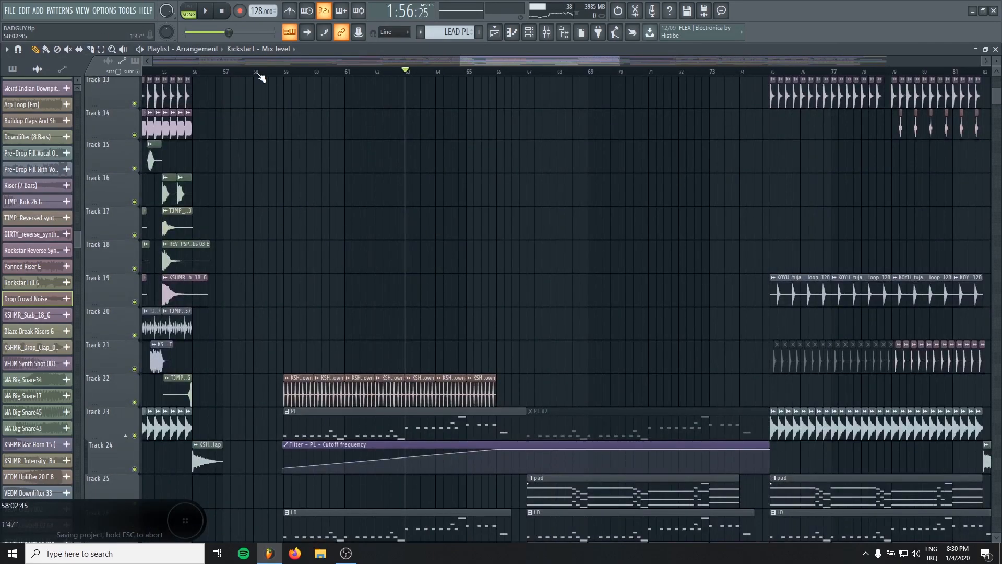
- Solo Track 22's KSHMR clock countdown loop and play it from bar 59
scroll(324, 315, down, 4)
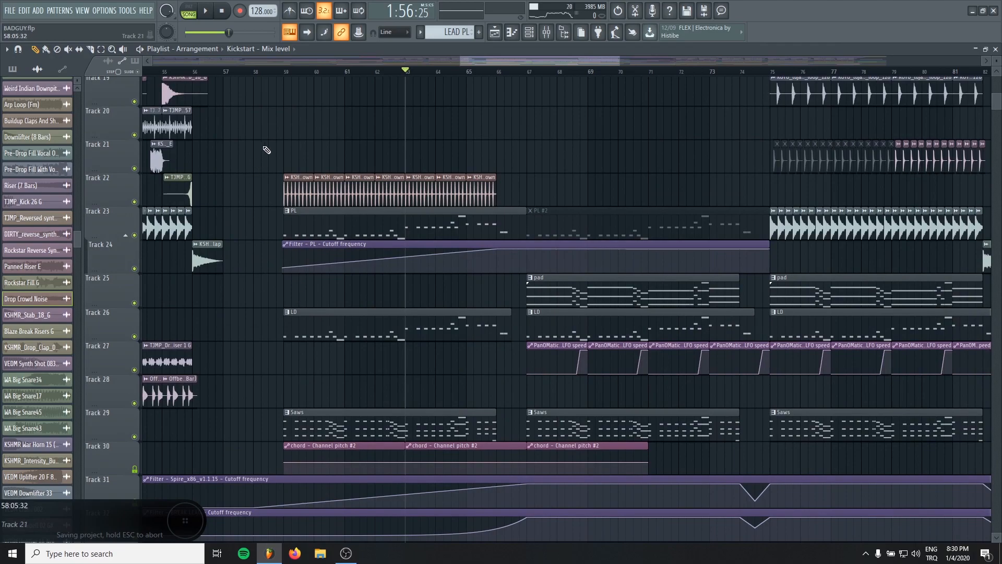
right_click(134, 202)
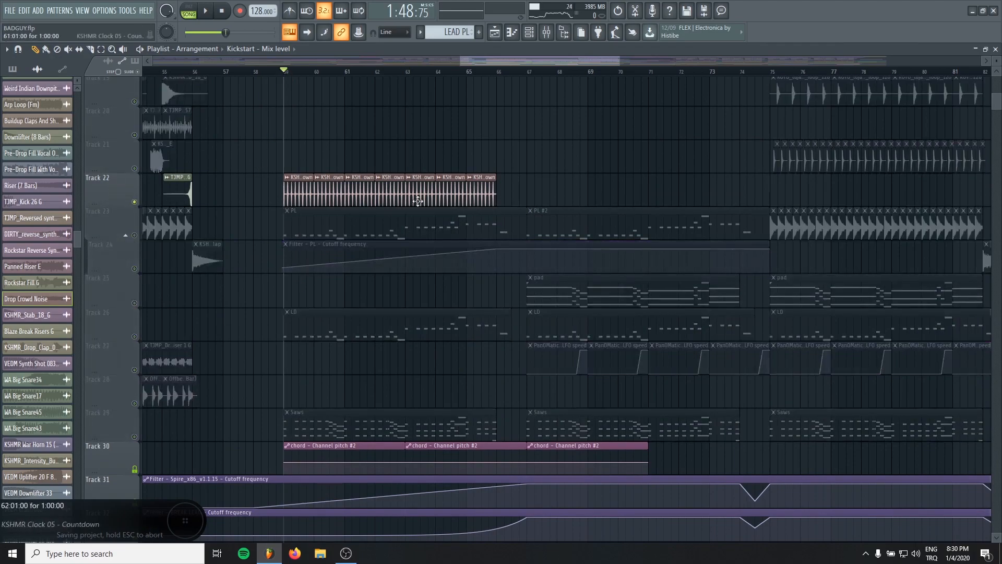
key(space)
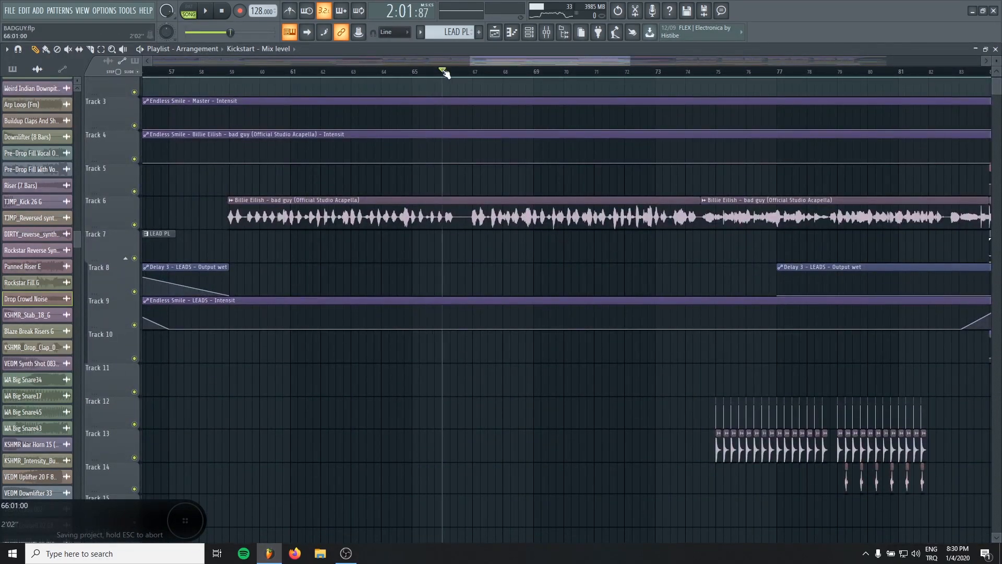
- Solo Track 13's kicks at bar 75, play them and unmute Track 12 alongside, and stop playback
scroll(539, 334, down, 7)
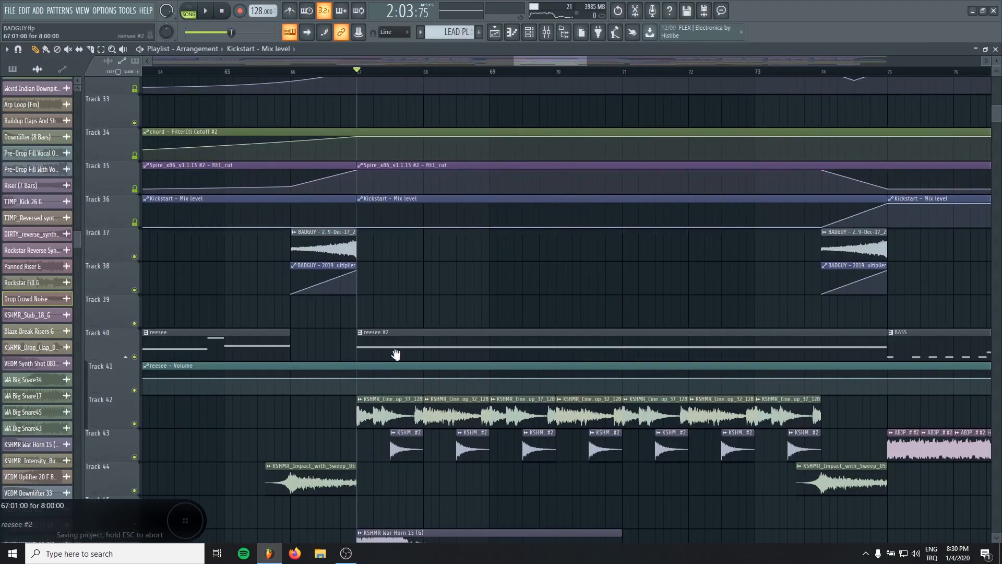
scroll(395, 355, down, 13)
scroll(379, 300, up, 10)
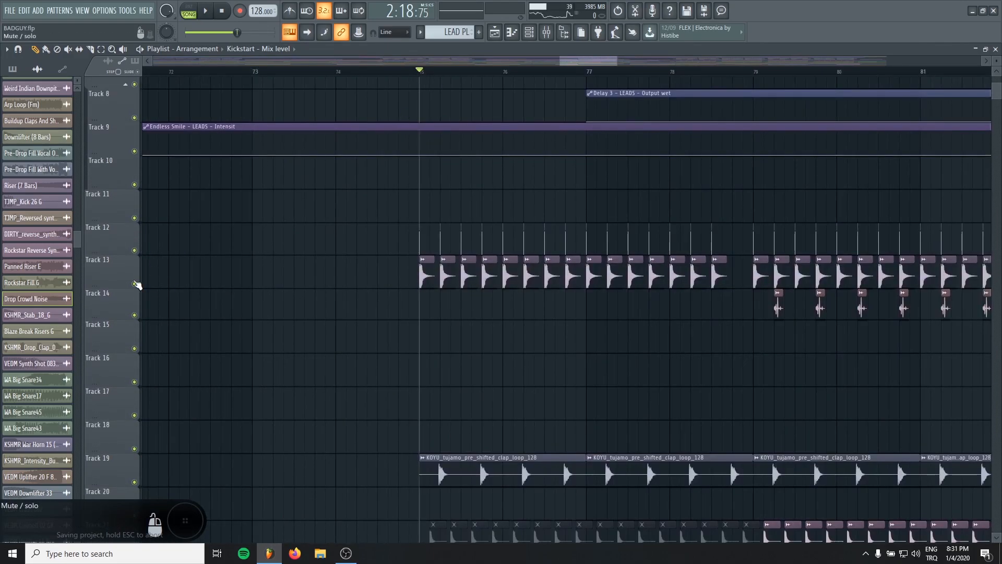
right_click(137, 284)
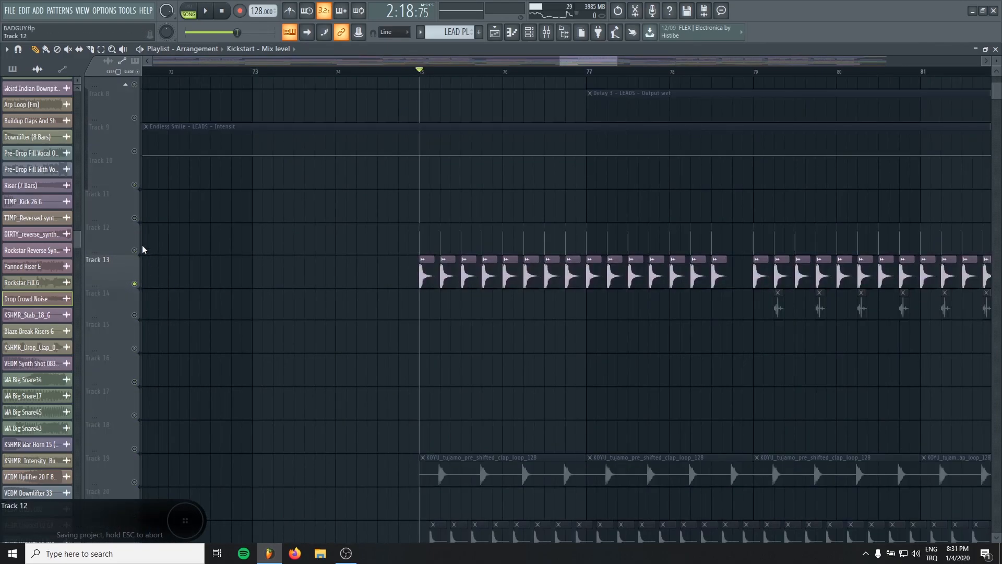
scroll(294, 331, down, 3)
scroll(351, 379, down, 5)
key(space)
scroll(339, 365, up, 4)
scroll(352, 381, up, 6)
drag(388, 406, 446, 331)
key(space)
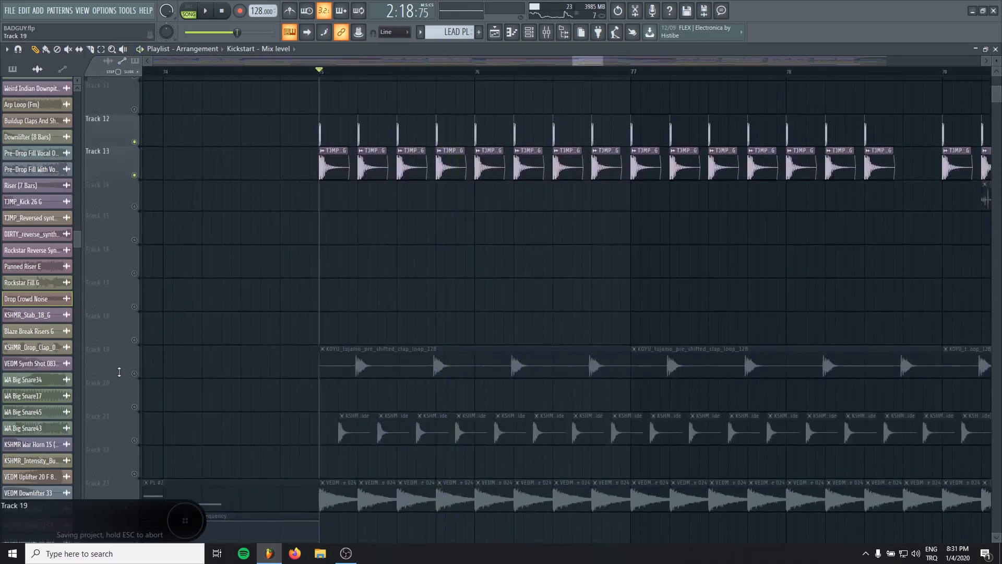
- Unmute Track 19's clap loop and Track 21's clips, and play them with the kicks from bar 79
scroll(326, 400, down, 4)
scroll(418, 360, down, 3)
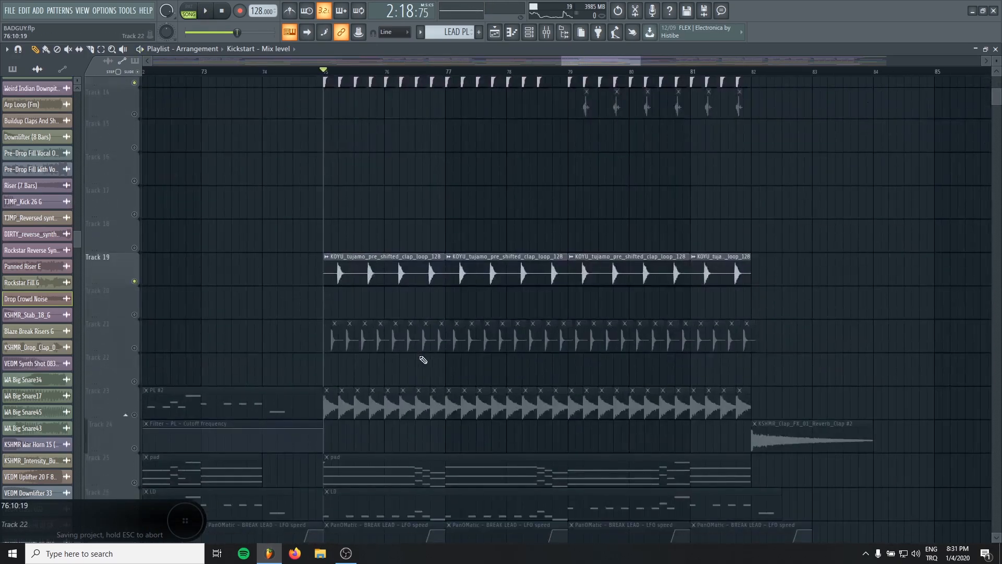
click(135, 347)
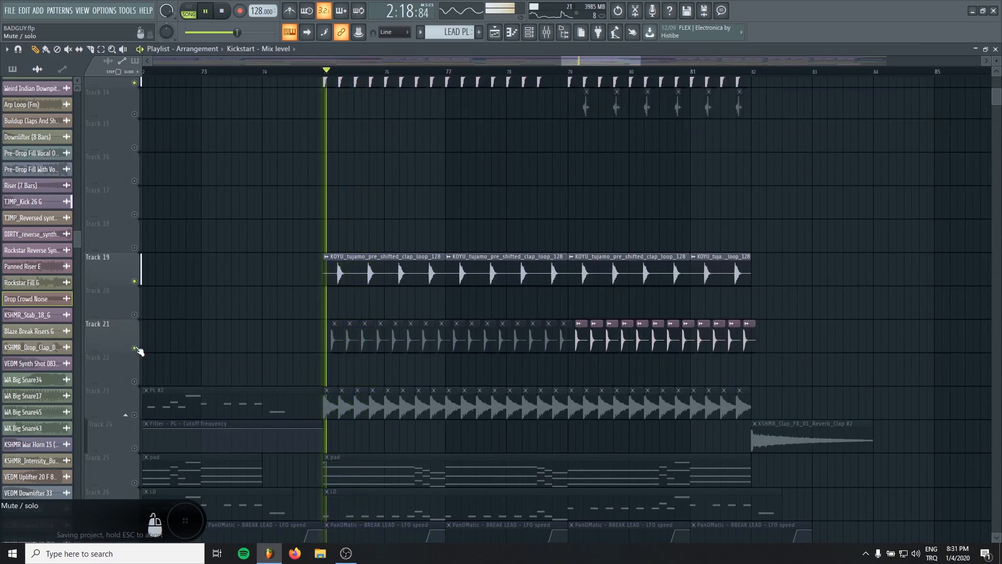
click(560, 72)
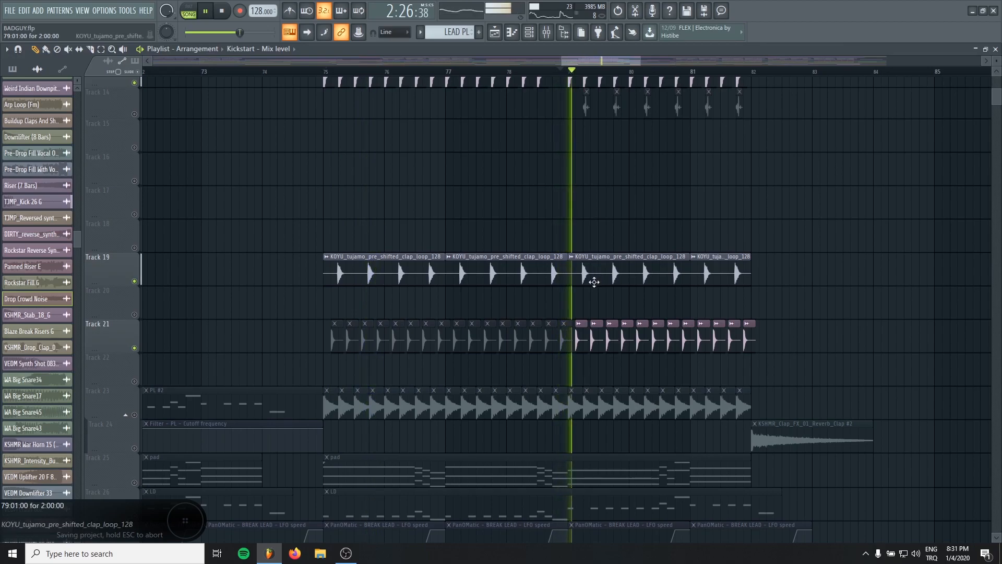
- Unmute Track 23's ride clips and play the layered drums from bar 75
drag(597, 280, 481, 293)
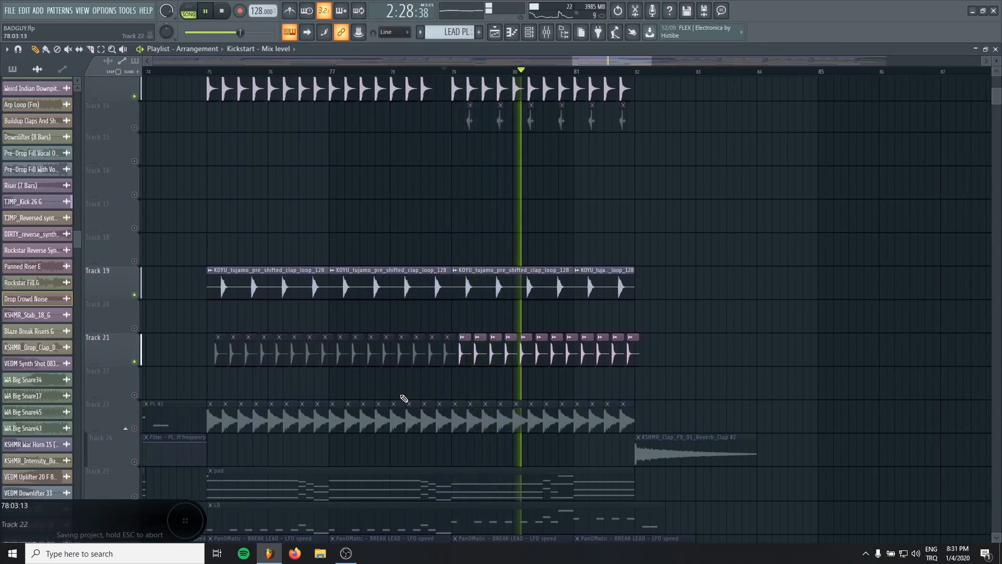
click(134, 428)
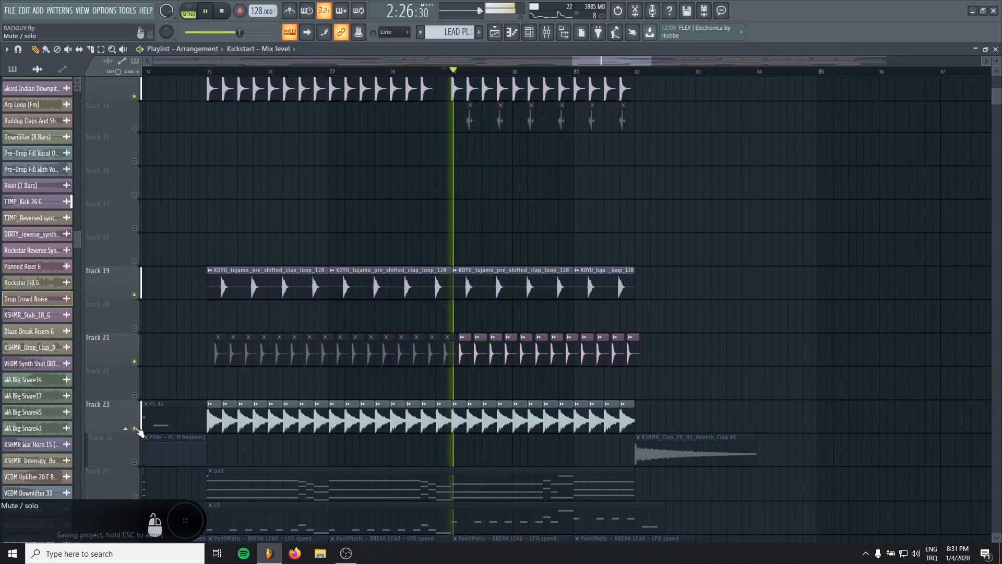
click(208, 71)
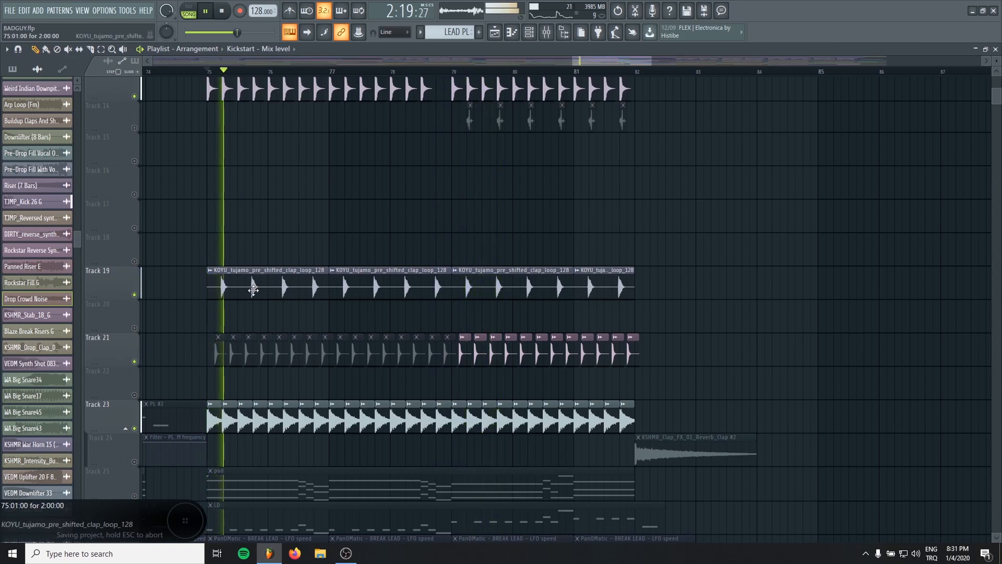
- Unmute Track 14's bongo hits, audition them with the other drum layers around bars 79 to 82, and stop playback
scroll(220, 350, up, 5)
key(space)
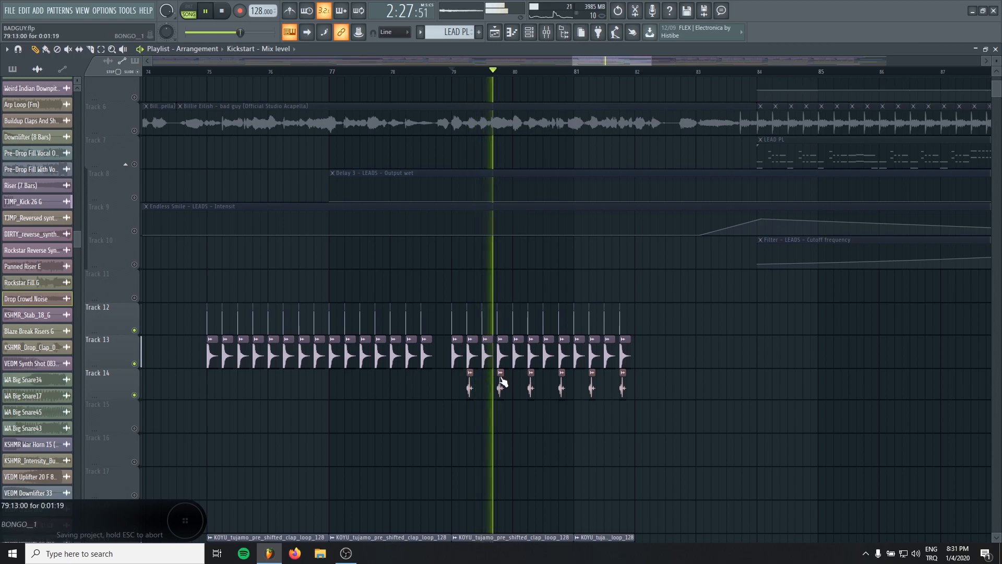
scroll(510, 402, down, 4)
scroll(530, 357, up, 3)
scroll(531, 357, up, 1)
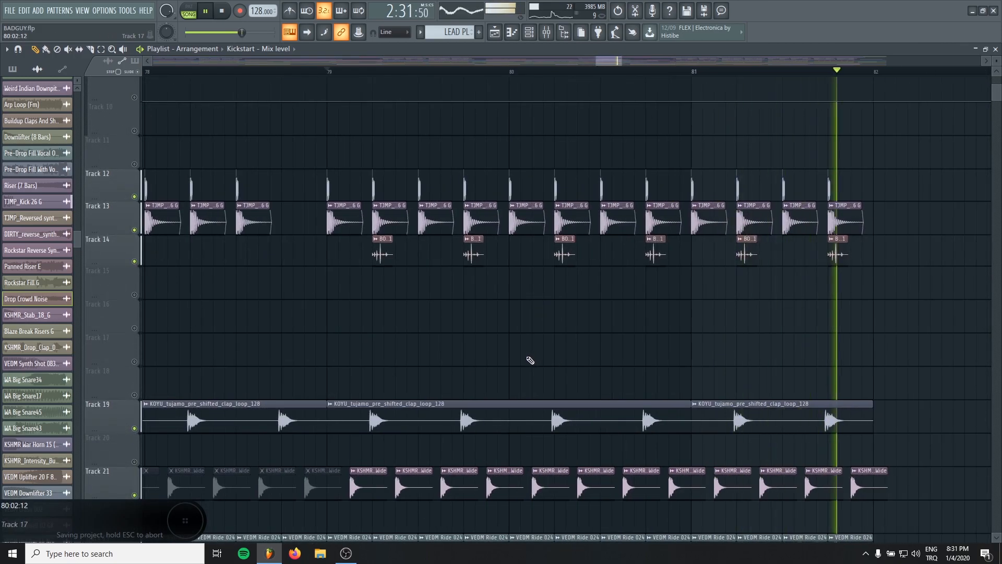
scroll(529, 360, down, 4)
key(space)
- Unmute Track 25's pad, play its pattern on its own, and check the mixer and channel rack
scroll(481, 365, down, 5)
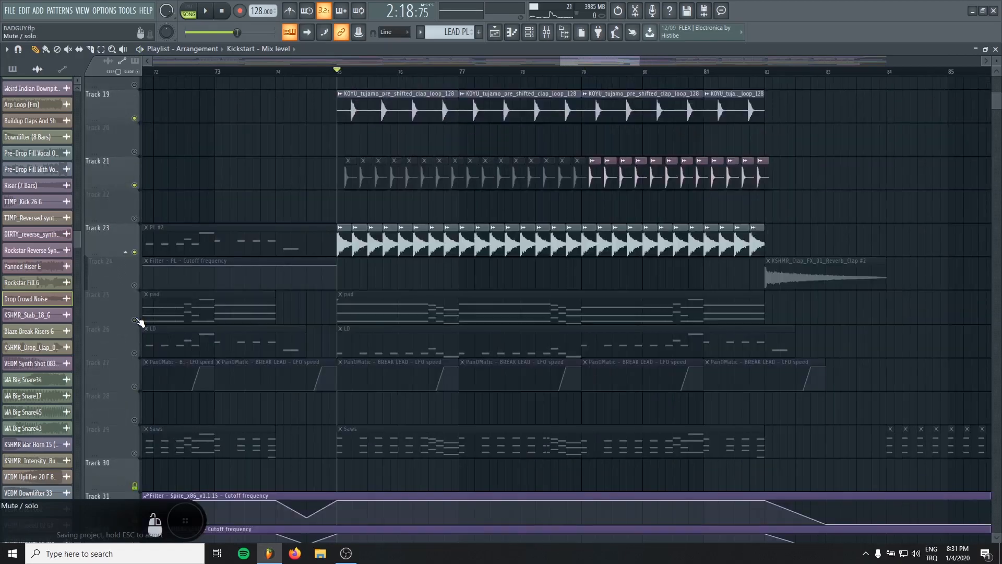
click(135, 320)
double_click(458, 313)
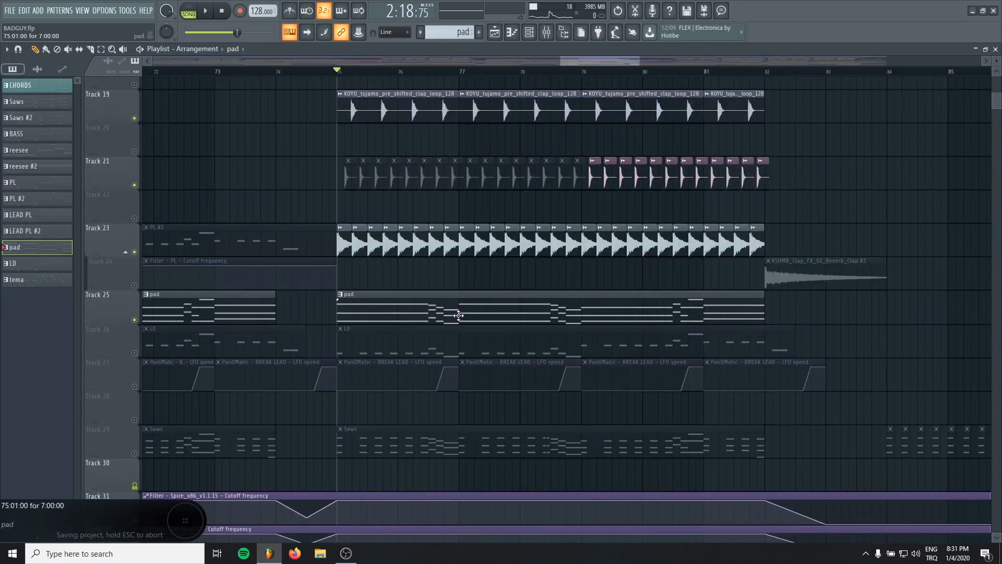
key(Escape)
key(space)
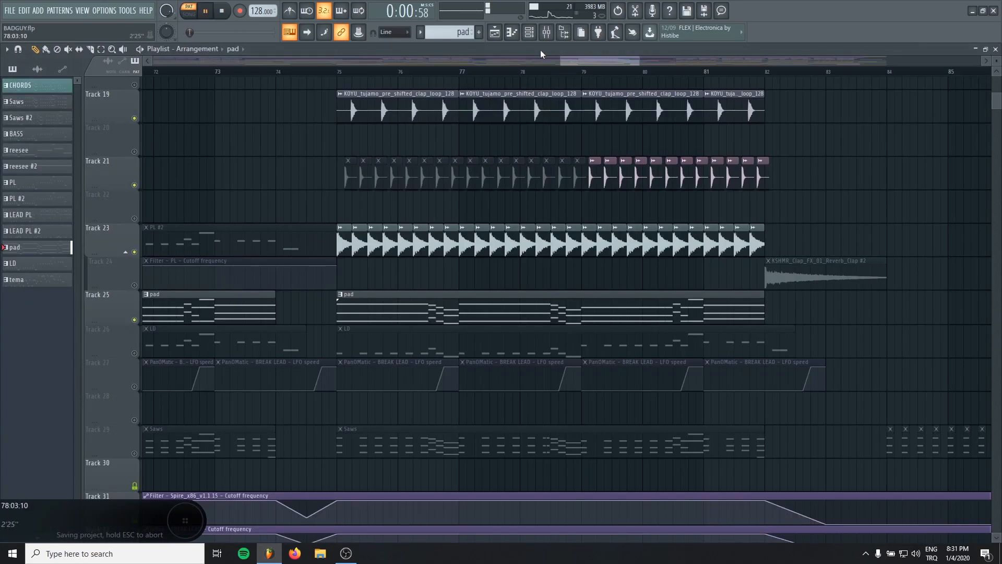
click(547, 32)
click(529, 33)
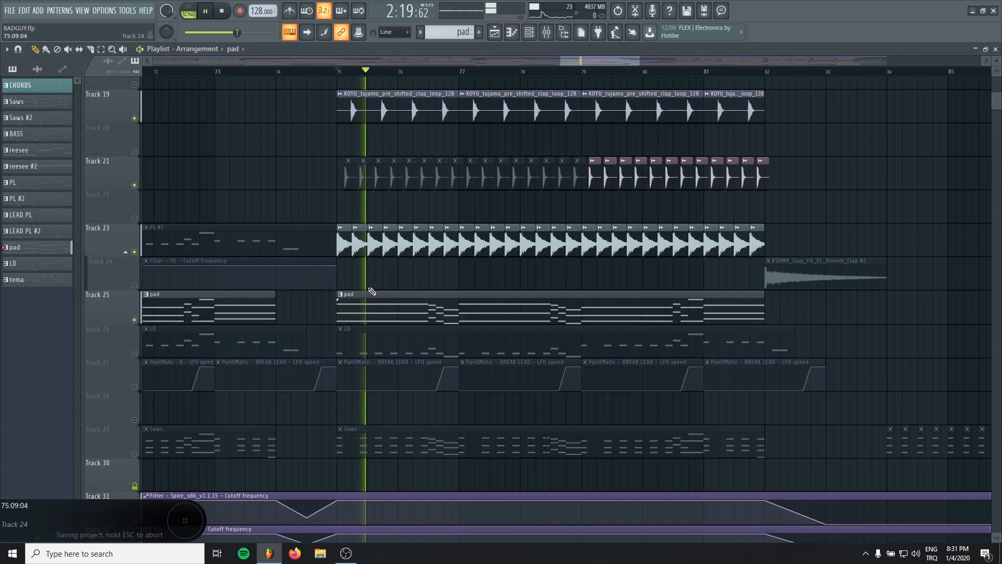
- Unmute Track 40's BASS pattern and play it with the pad and drum layers around bar 75
scroll(333, 377, down, 5)
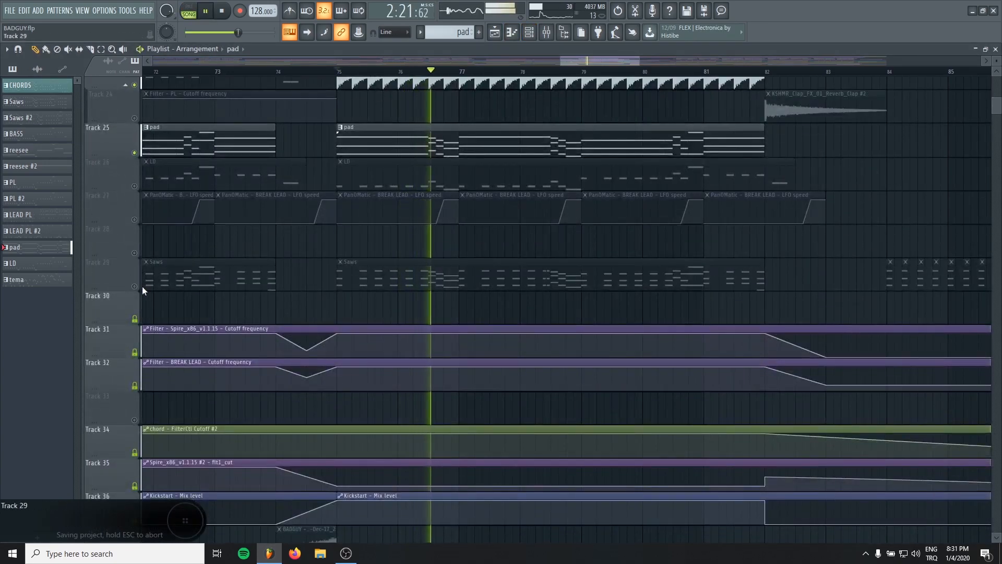
scroll(476, 381, down, 5)
scroll(172, 354, up, 2)
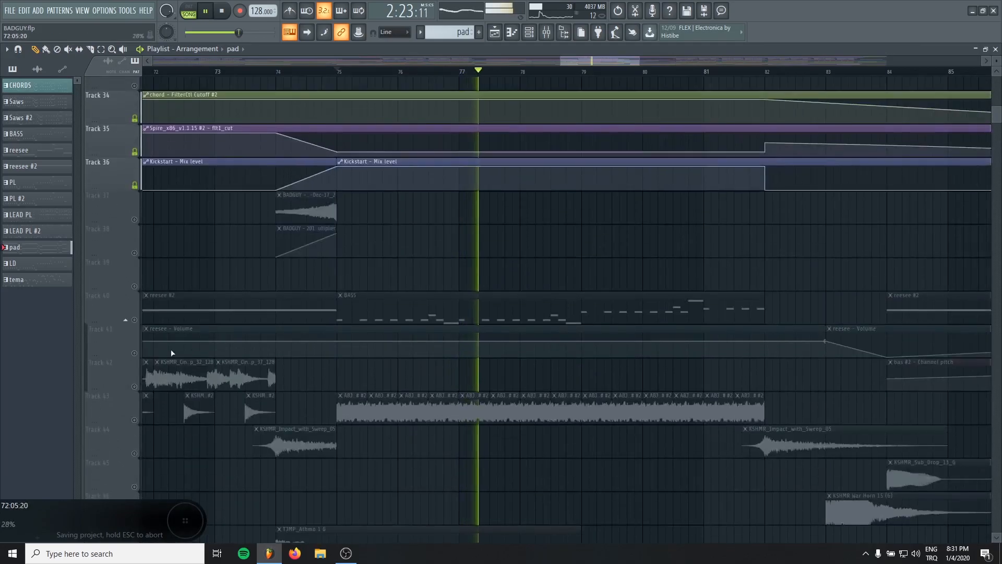
click(134, 320)
key(space)
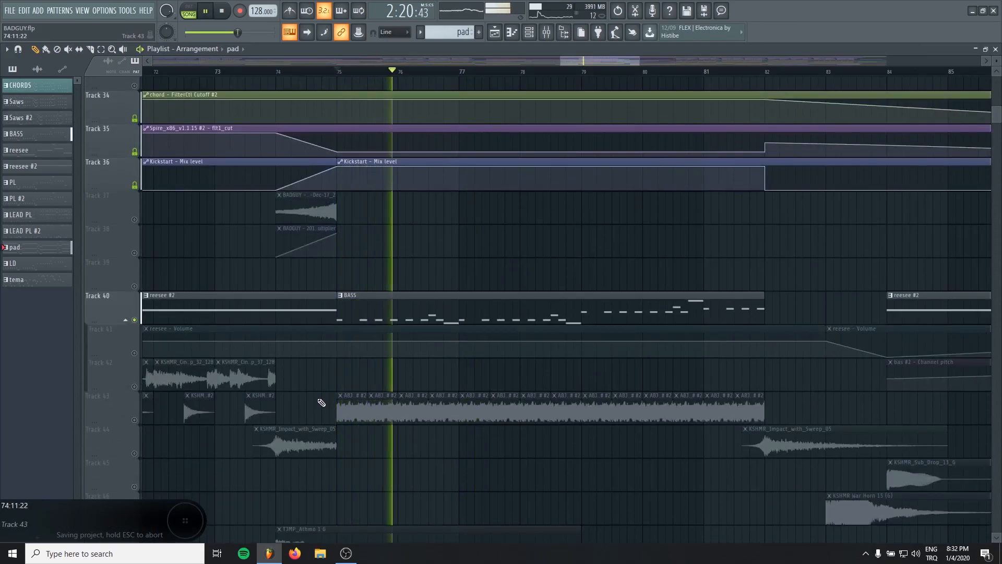
- Unmute Tracks 41, 42 and 43, adding the reesee volume automation and the audio loops to the playing bass
click(135, 353)
click(135, 386)
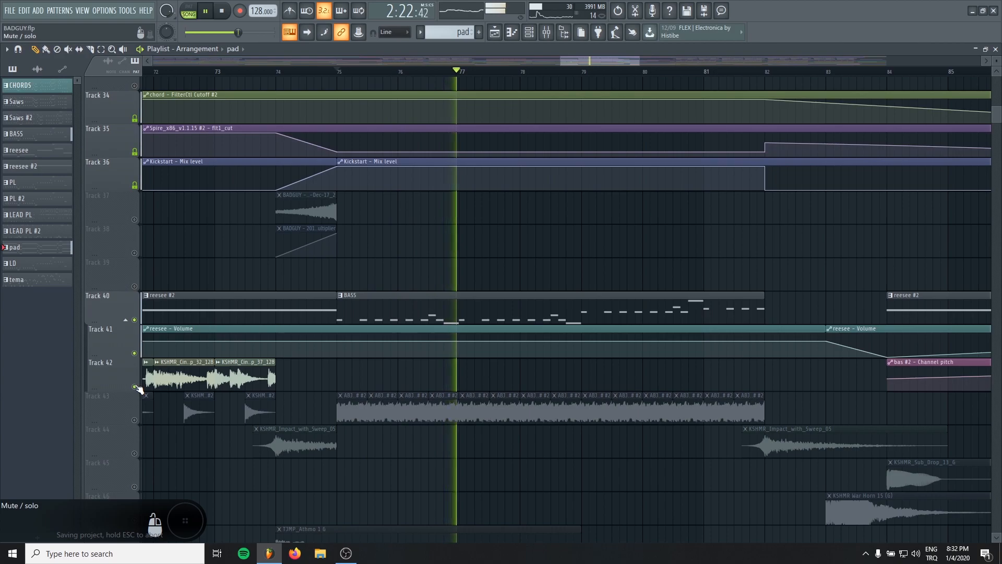
click(134, 419)
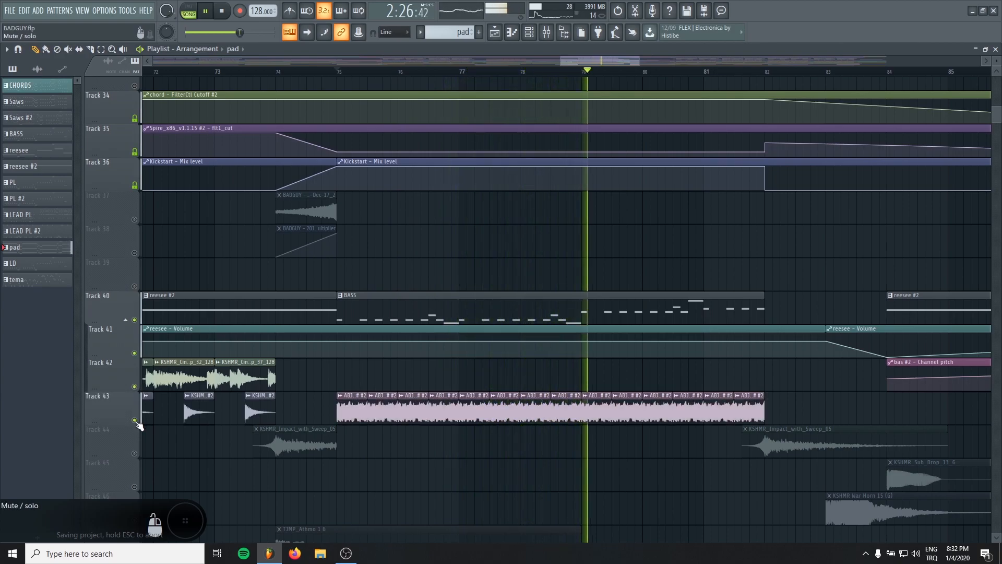
- Examine the layers from bar 75 to 82 across the playlist tracks while the arrangement plays
scroll(437, 362, down, 10)
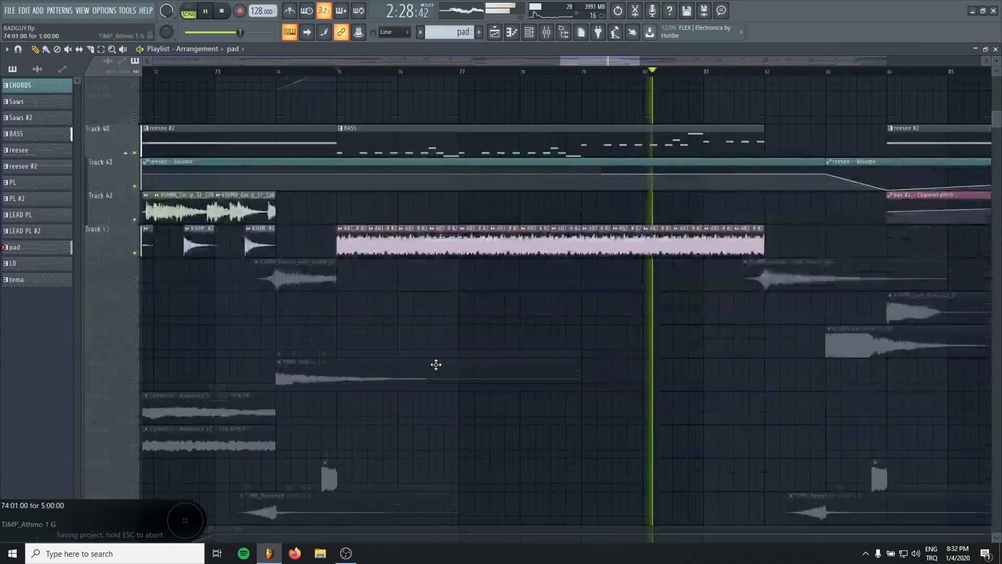
scroll(418, 350, up, 10)
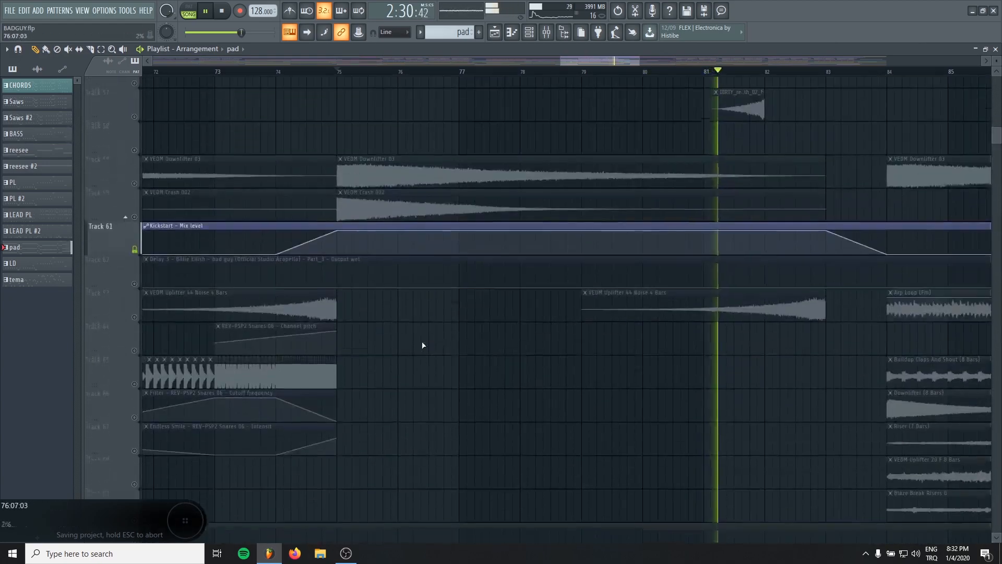
scroll(422, 355, up, 5)
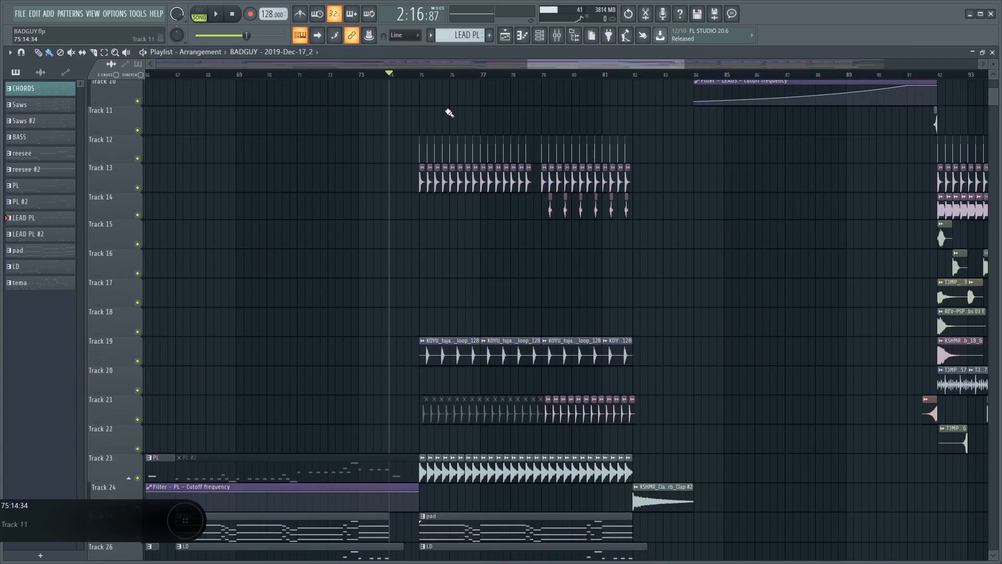
scroll(461, 286, up, 2)
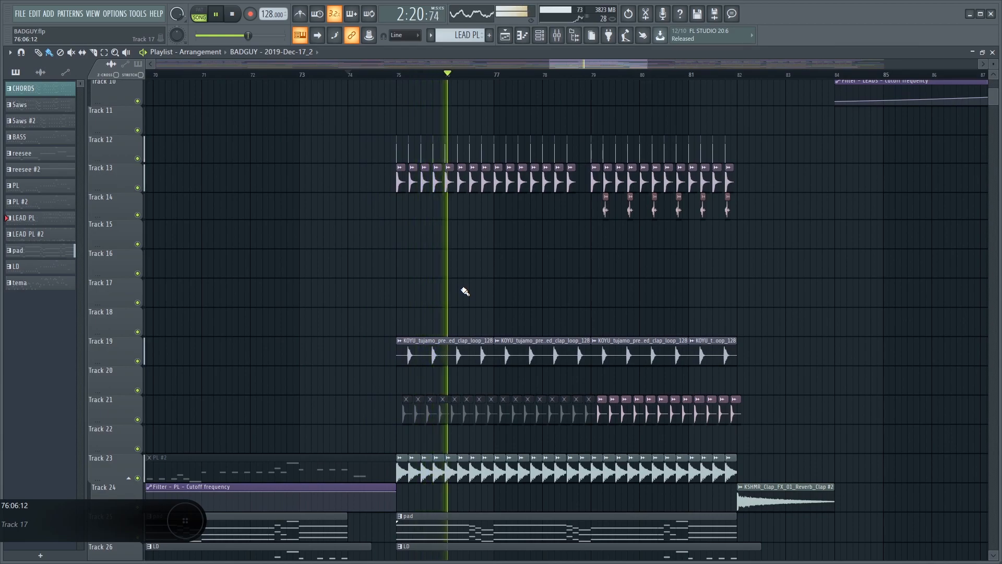
scroll(462, 291, down, 4)
scroll(460, 290, down, 3)
scroll(503, 280, up, 5)
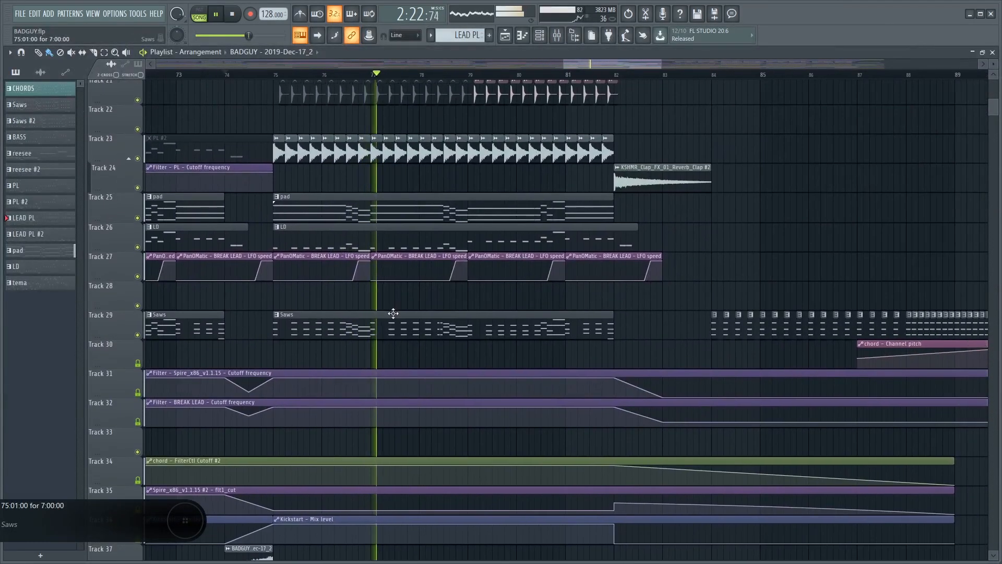
scroll(502, 261, up, 10)
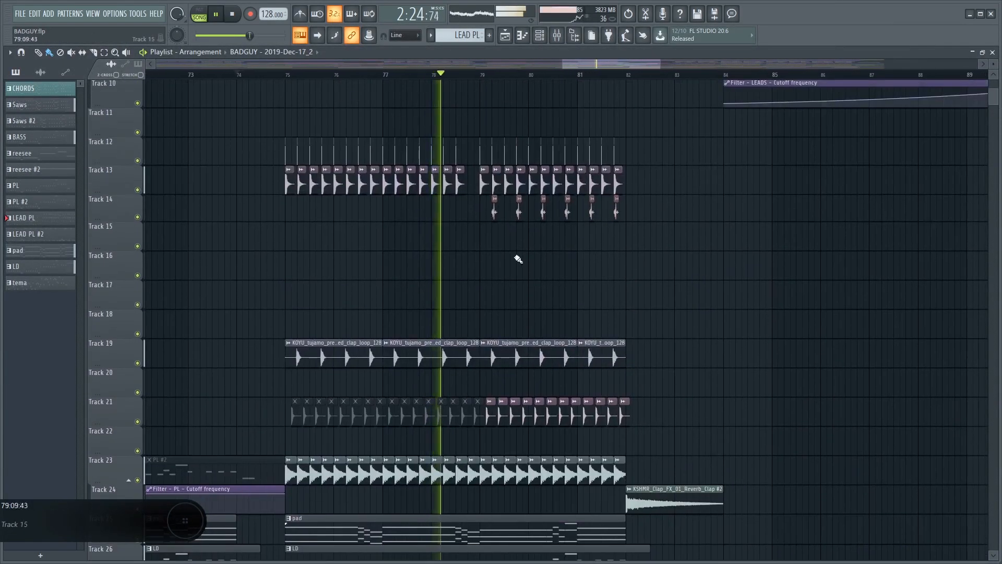
- Show the mixer with the Master effects during playback, close it, check the buildup automation from bar 83, and stop playback
click(498, 34)
click(505, 36)
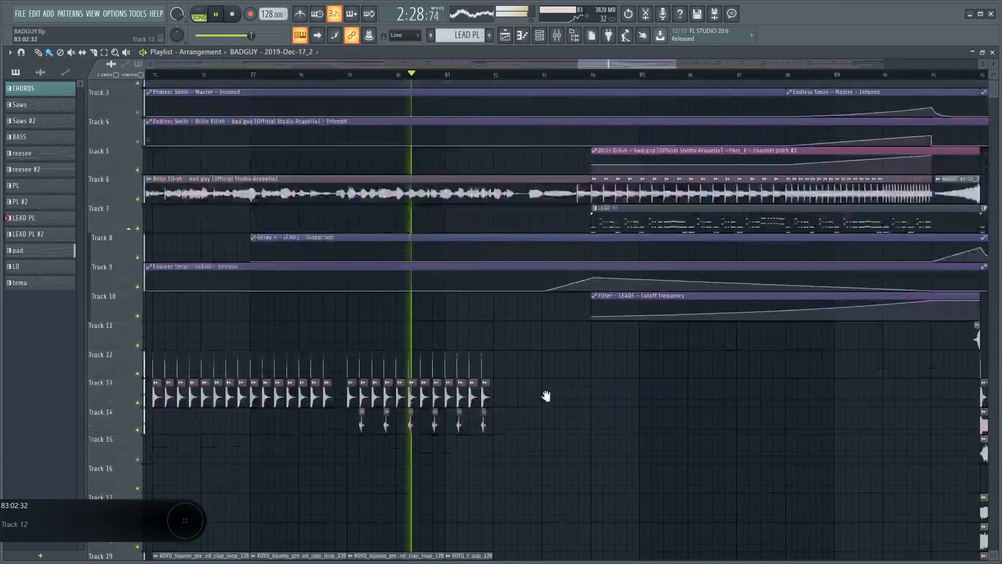
click(558, 38)
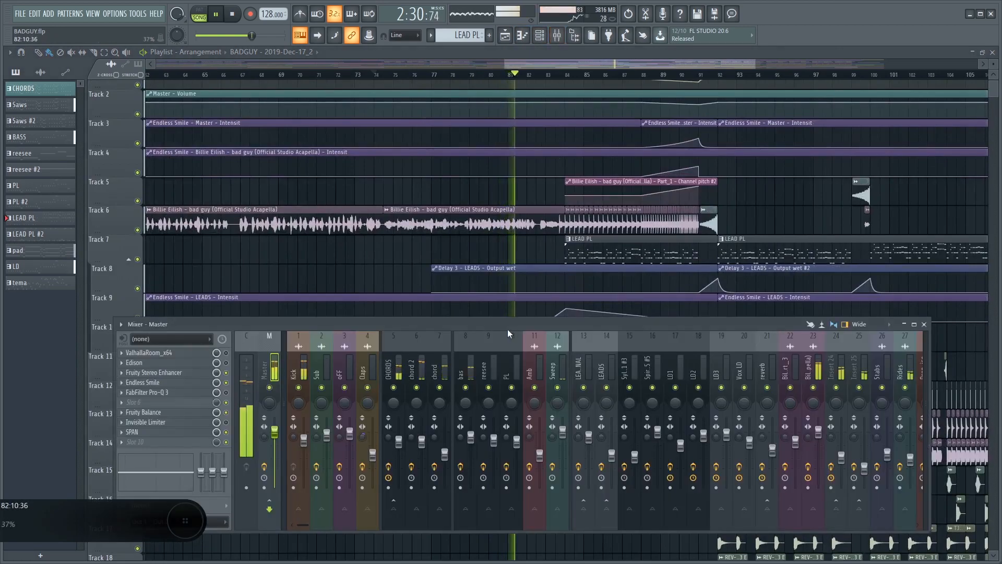
key(F9)
scroll(381, 209, down, 3)
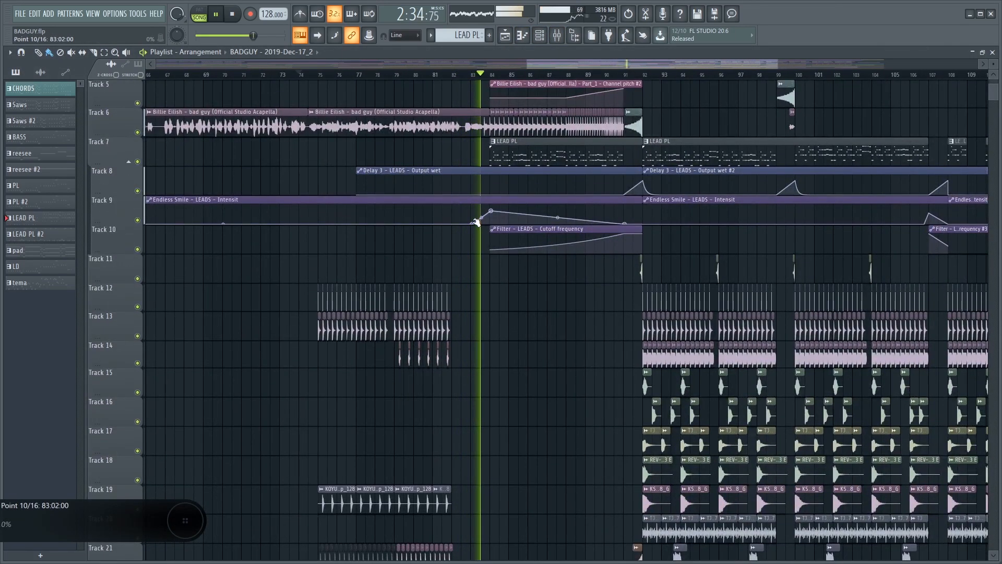
key(space)
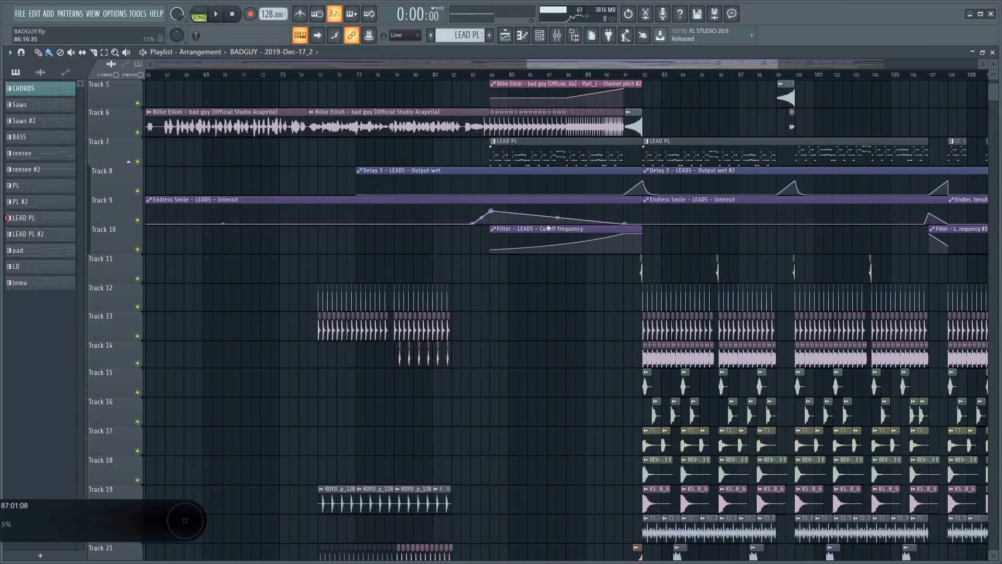
- Solo Track 6's acapella, unmute Track 5's channel pitch automation, and play the buildup from bar 84
drag(547, 226, 482, 326)
scroll(433, 134, up, 3)
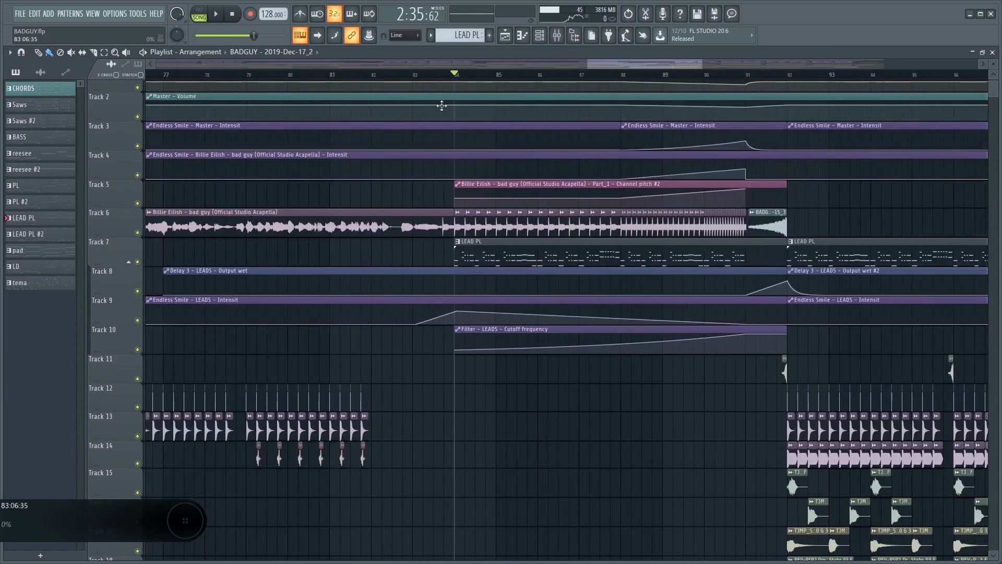
drag(339, 220, 307, 231)
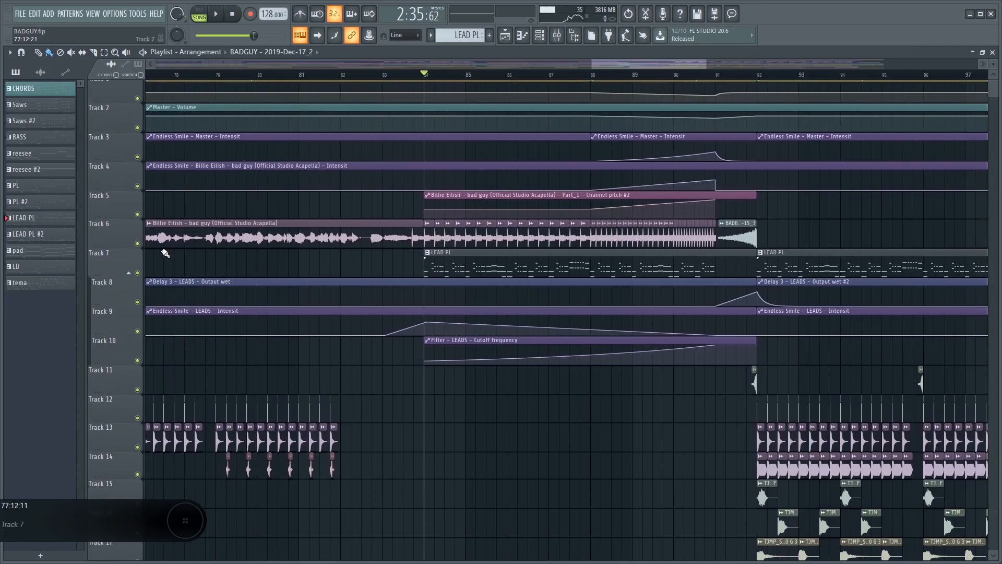
right_click(138, 242)
click(138, 215)
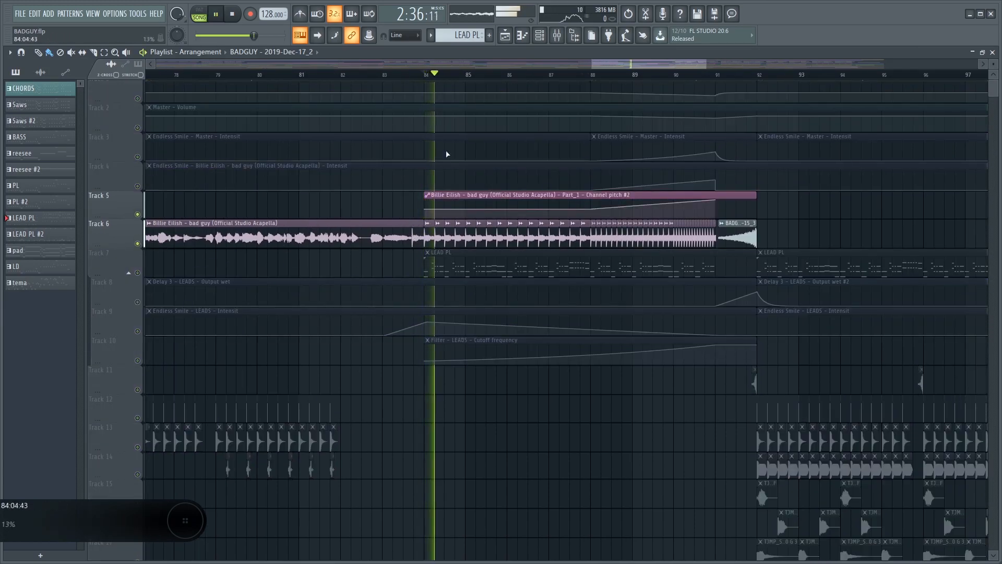
- Unmute the Endless Smile intensity automation on Tracks 4 and 3, and play the vocal buildup from bar 88
click(139, 186)
click(139, 157)
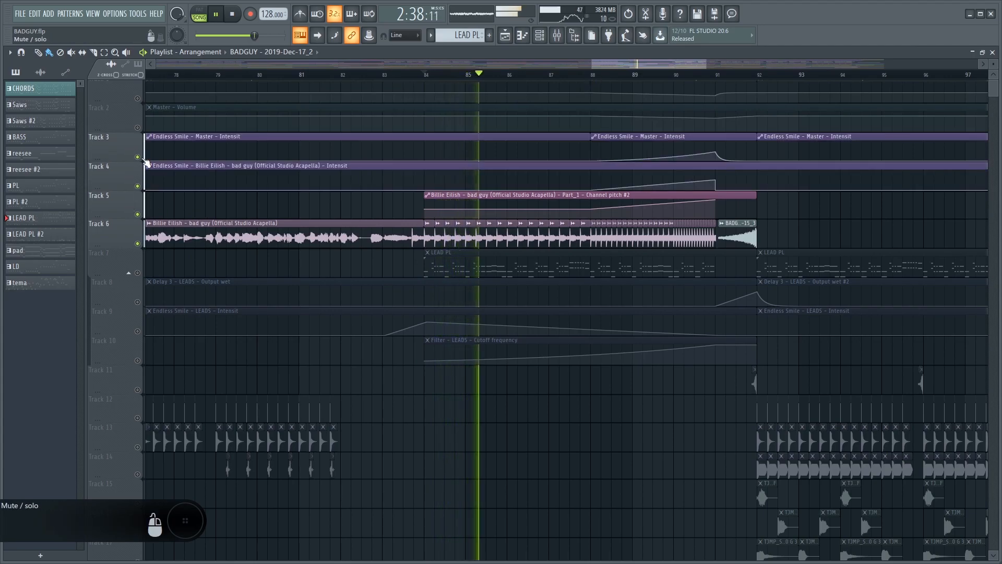
click(590, 74)
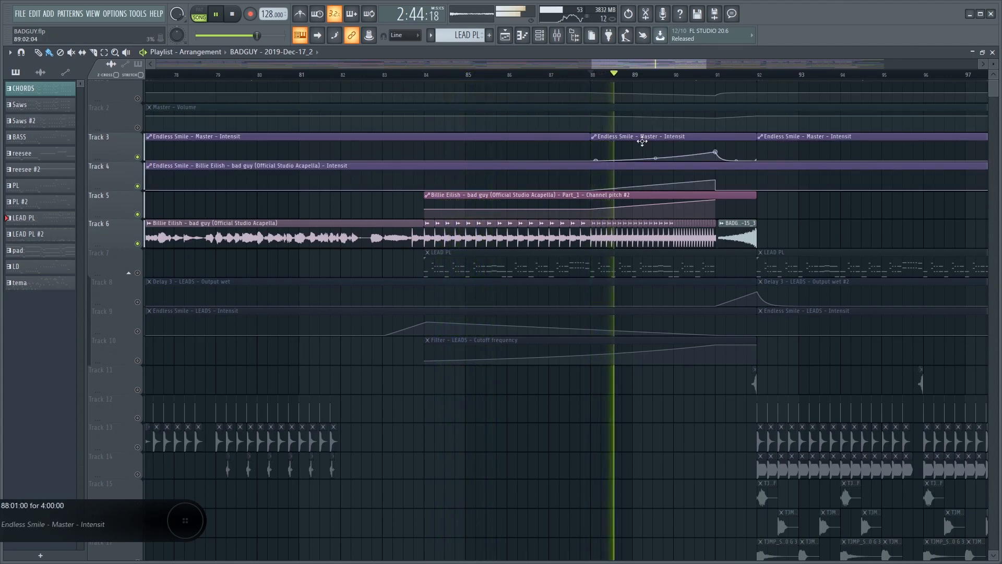
- Solo Track 44's ABJP Hoover loop in the drop and play it from bar 92
scroll(709, 280, up, 3)
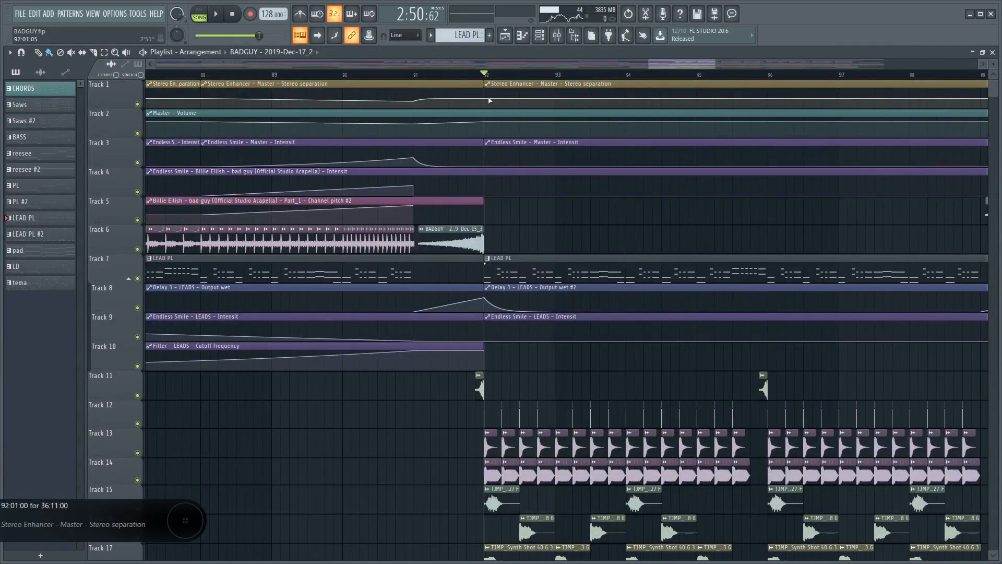
scroll(616, 272, down, 5)
drag(663, 339, 485, 205)
scroll(501, 276, down, 12)
scroll(288, 220, down, 5)
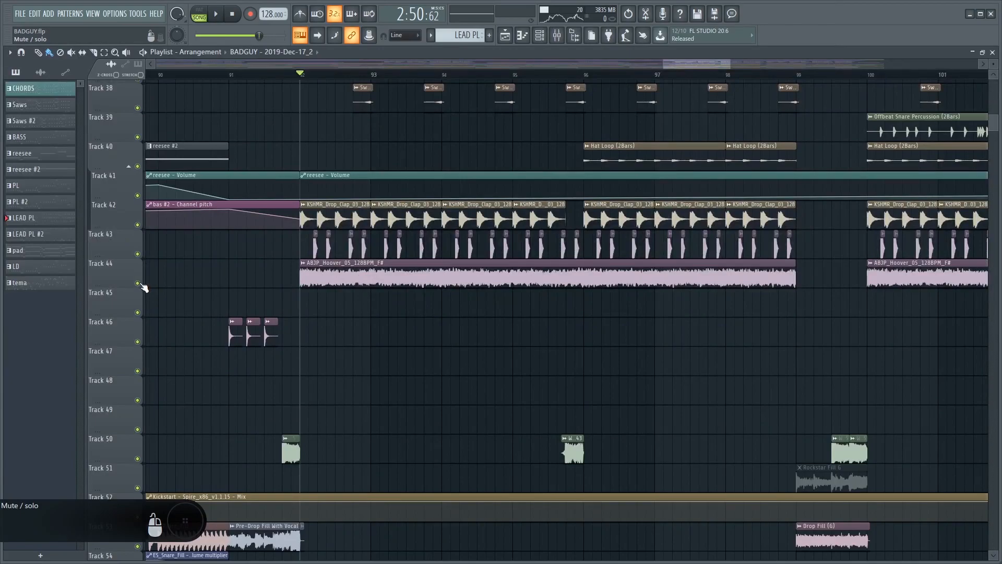
right_click(138, 283)
key(space)
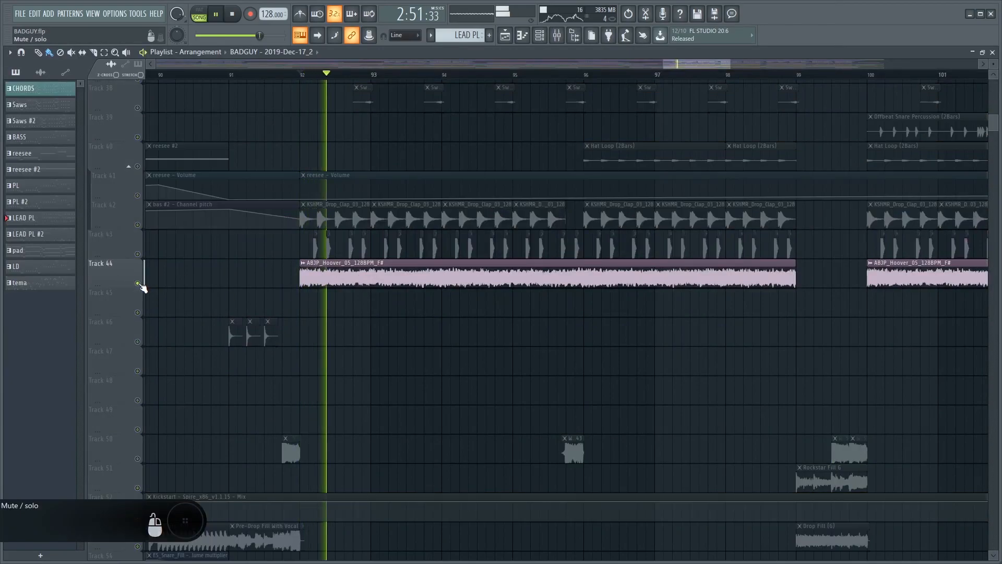
- Unsolo Track 44 and review the full drop's effects, automation and drum layers across Tracks 18 to 72 during playback
right_click(138, 284)
scroll(449, 373, down, 8)
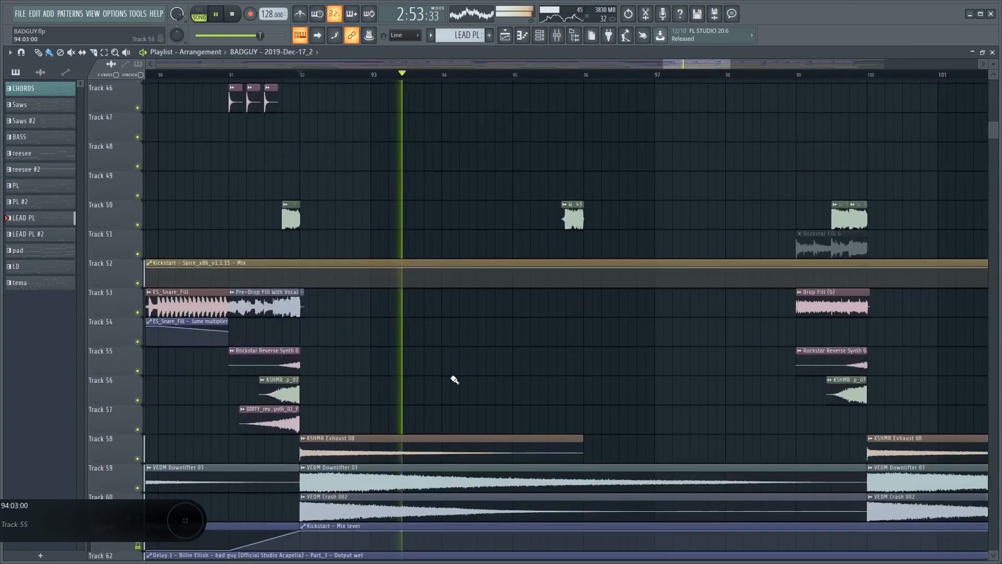
ctrl+scroll(443, 373, down, 8)
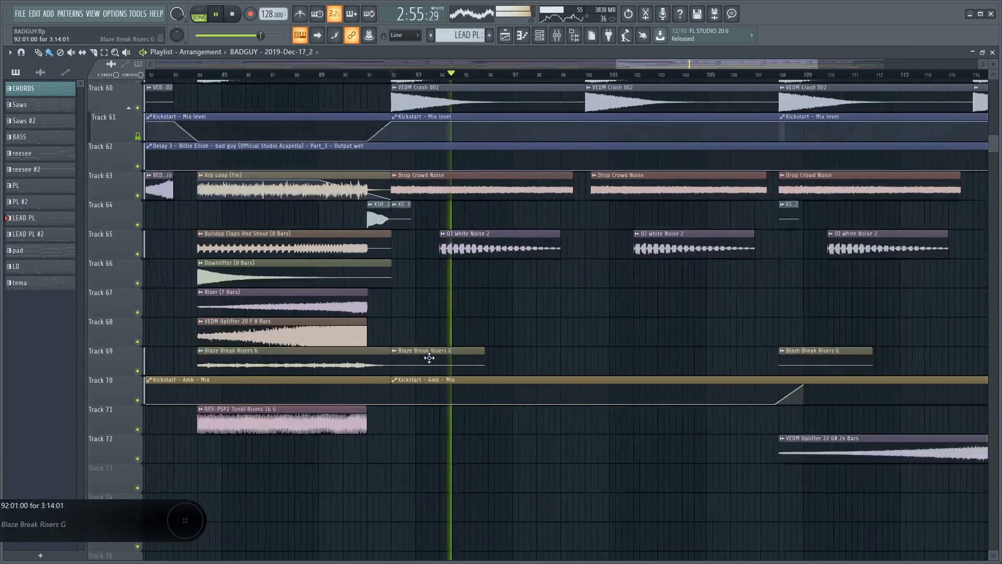
scroll(507, 383, up, 2)
scroll(507, 384, up, 9)
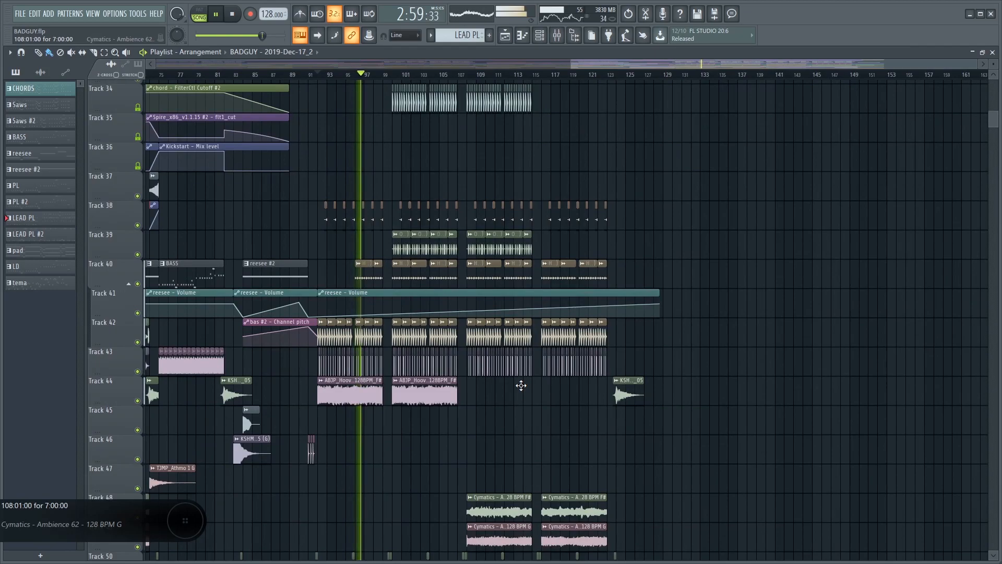
scroll(521, 385, up, 3)
scroll(522, 387, up, 2)
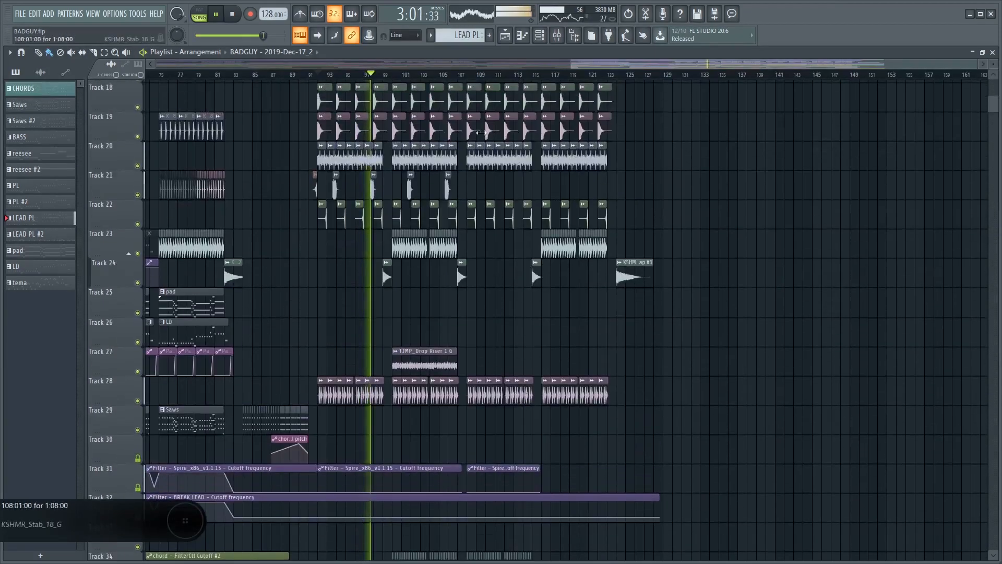
scroll(513, 362, up, 3)
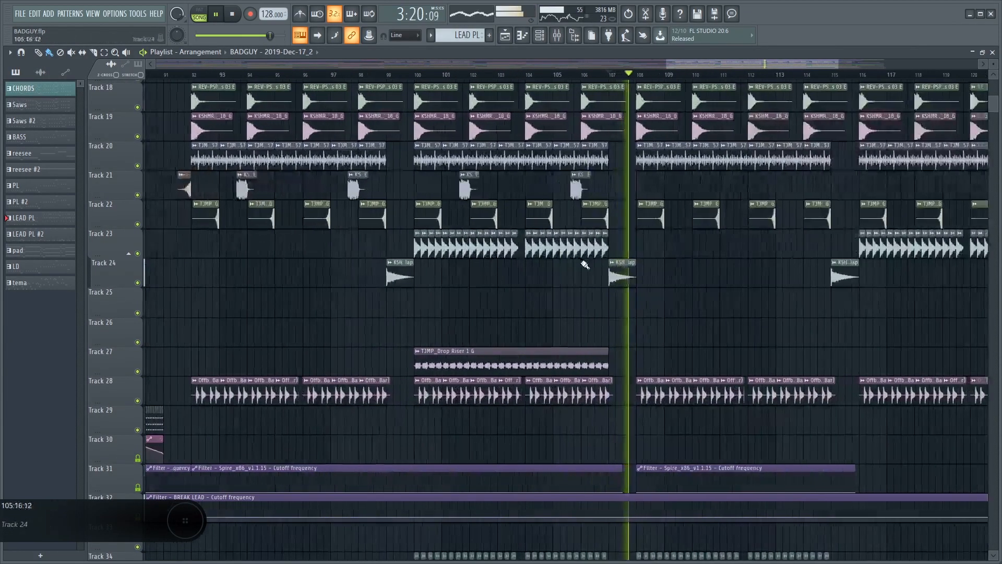
- Examine the second drop's lead, automation and drum tracks from bar 108 to its final section during playback
ctrl+scroll(501, 396, up, 3)
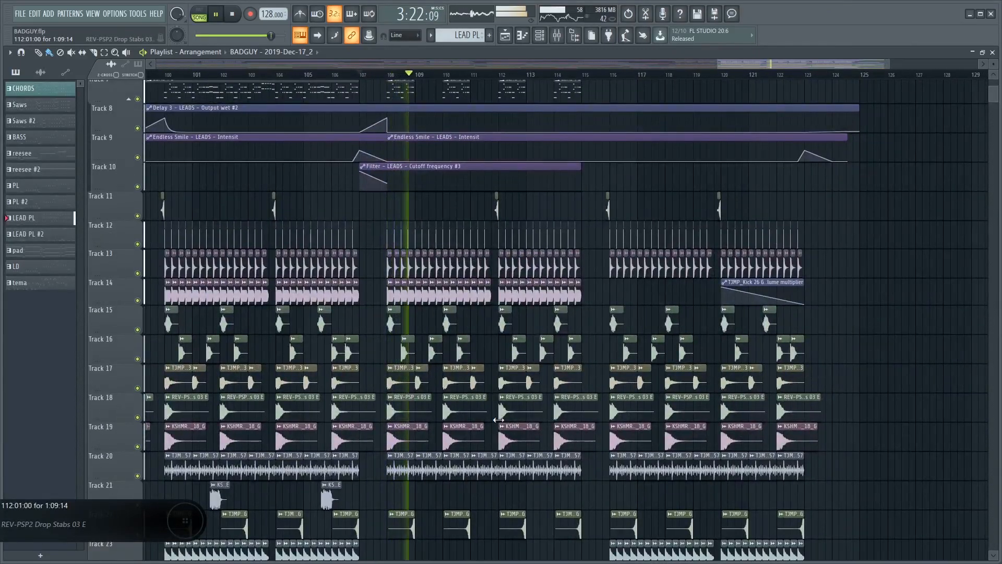
scroll(499, 420, up, 1)
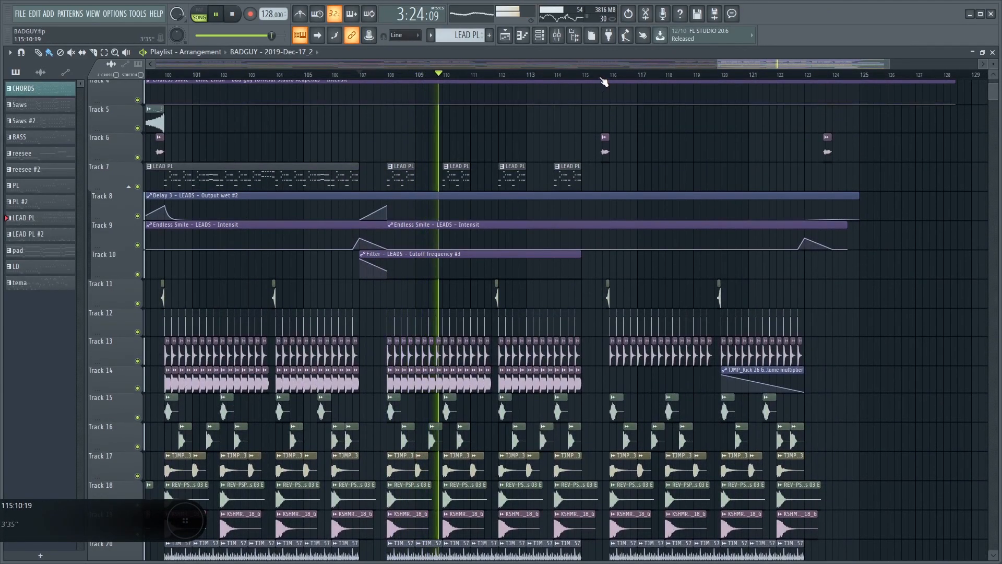
scroll(574, 272, down, 5)
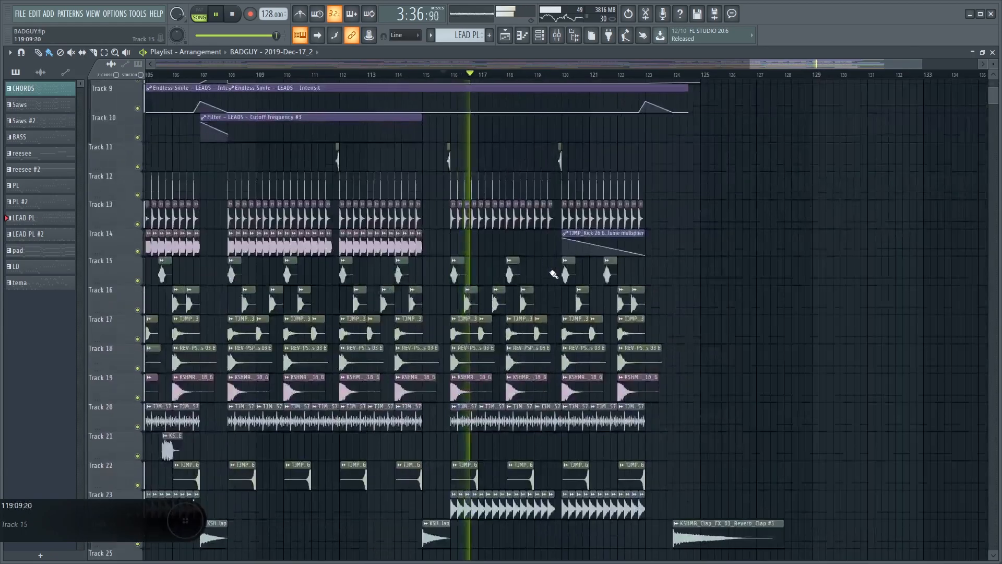
- Inspect the closing snare roll's channel pitch, filter cutoff and Endless Smile intensity automation on Tracks 64 to 67 from bar 120
scroll(556, 271, down, 12)
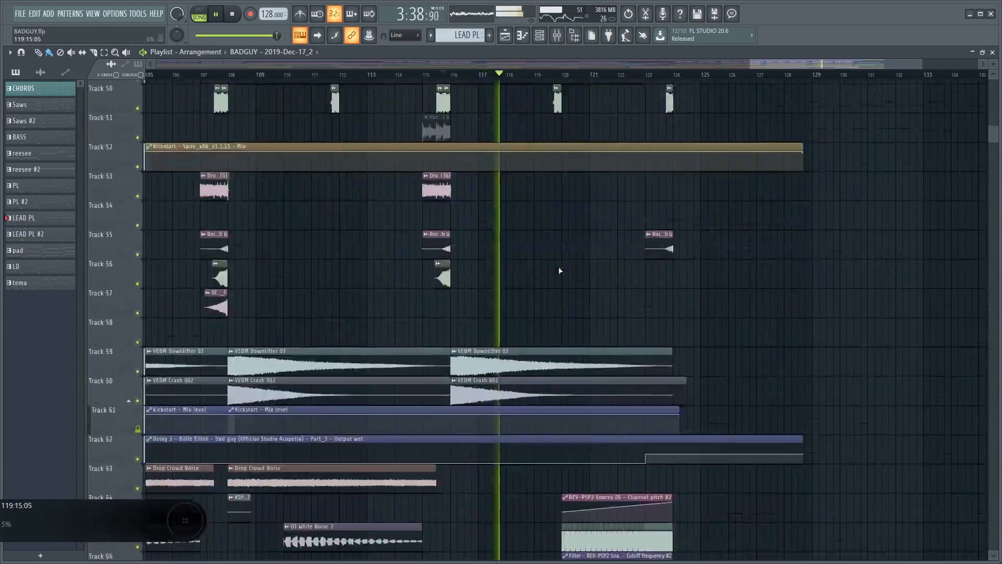
ctrl+scroll(579, 322, up, 3)
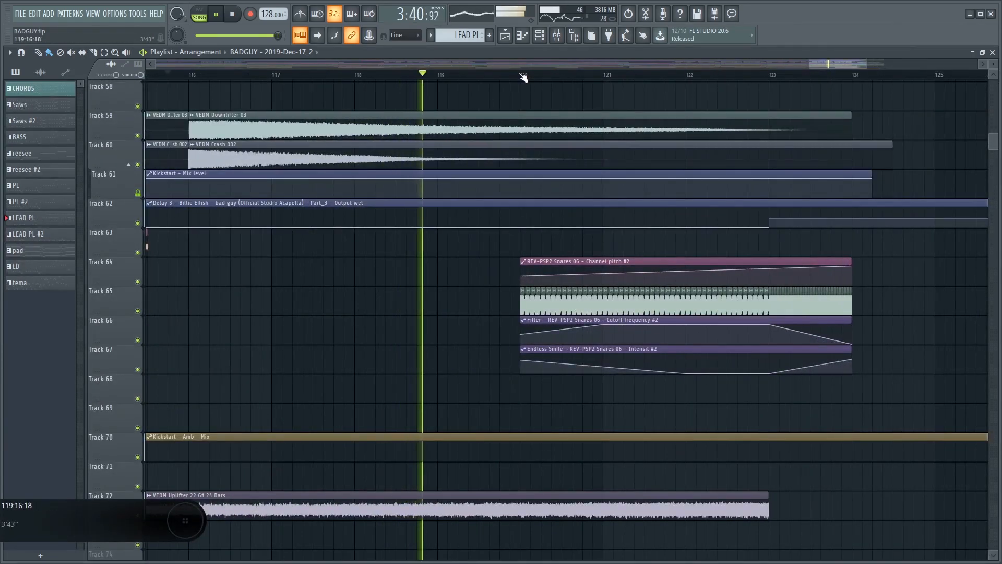
ctrl+scroll(716, 374, up, 3)
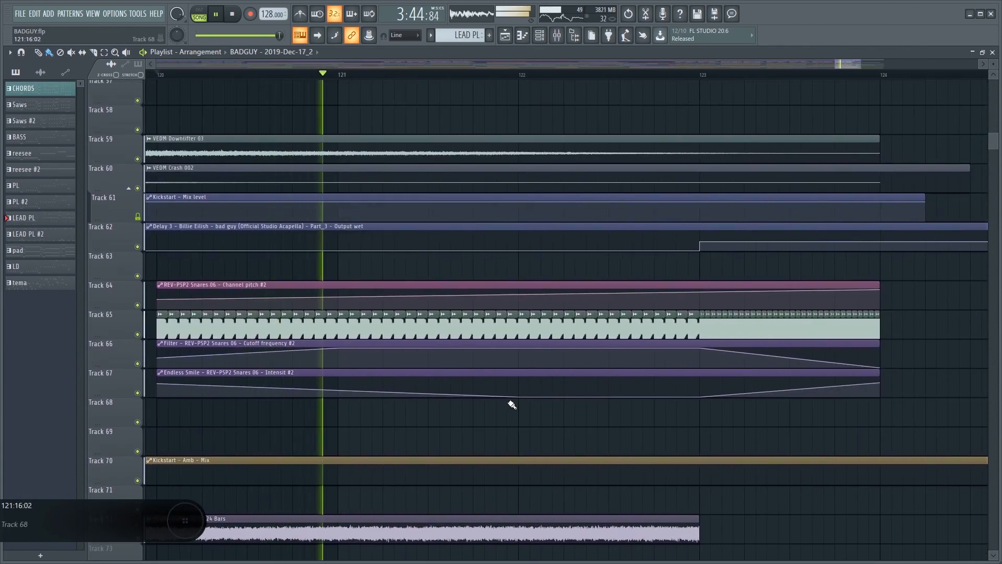
alt+scroll(516, 401, up, 3)
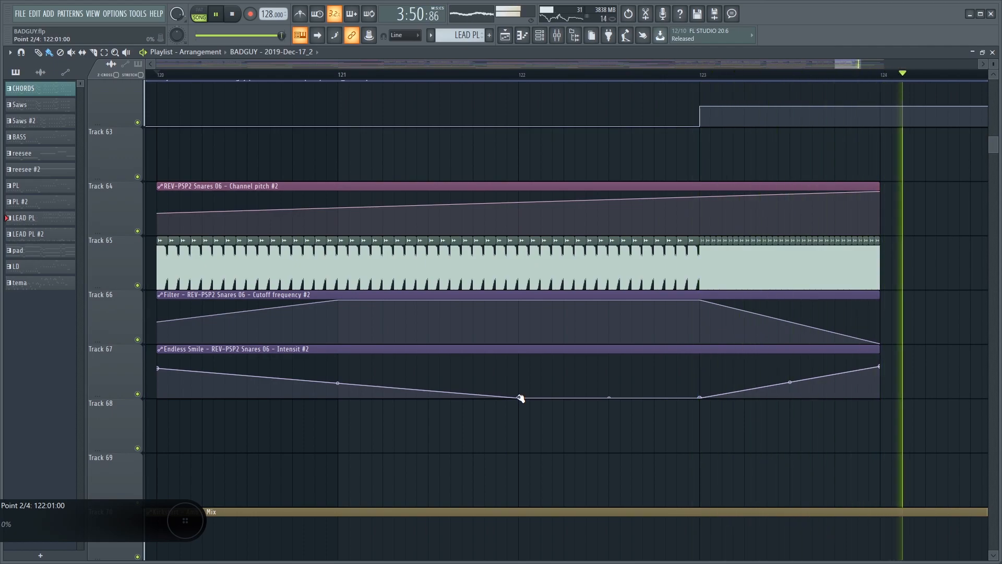
- Review the complete playlist arrangement from the first bar to the outro in one overview
ctrl+scroll(511, 323, down, 5)
alt+scroll(519, 320, down, 3)
alt+scroll(522, 323, down, 5)
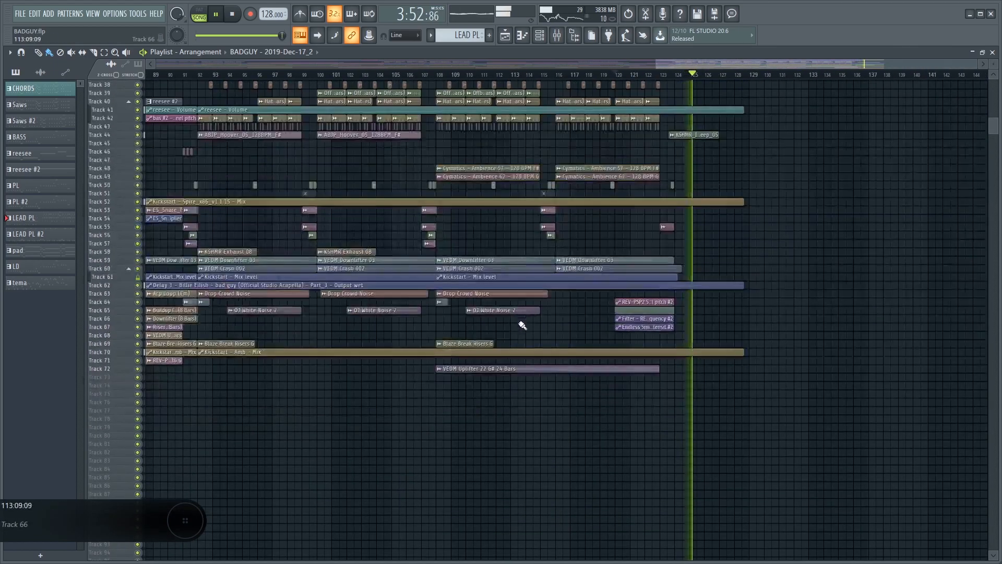
ctrl+scroll(521, 326, down, 4)
scroll(364, 285, up, 10)
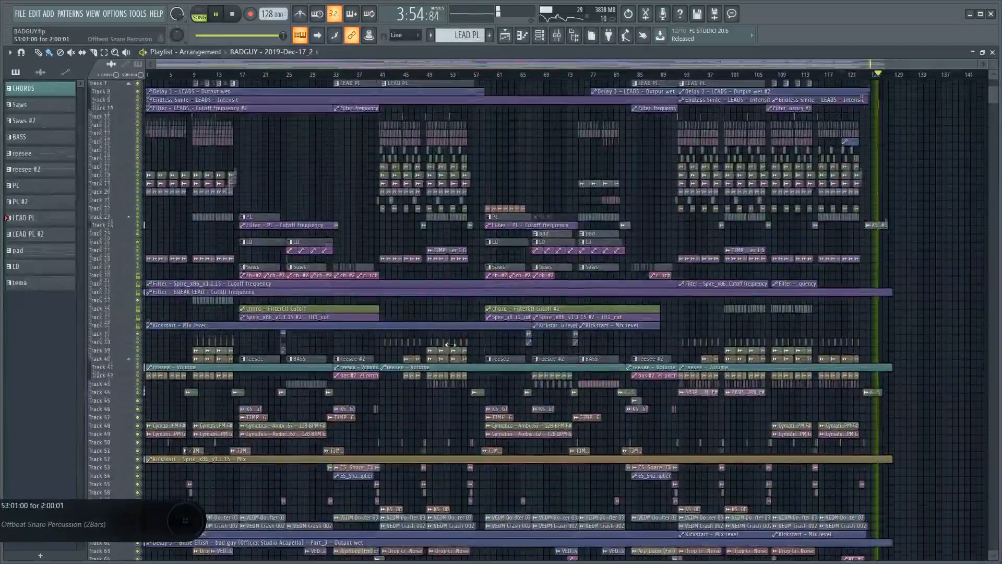